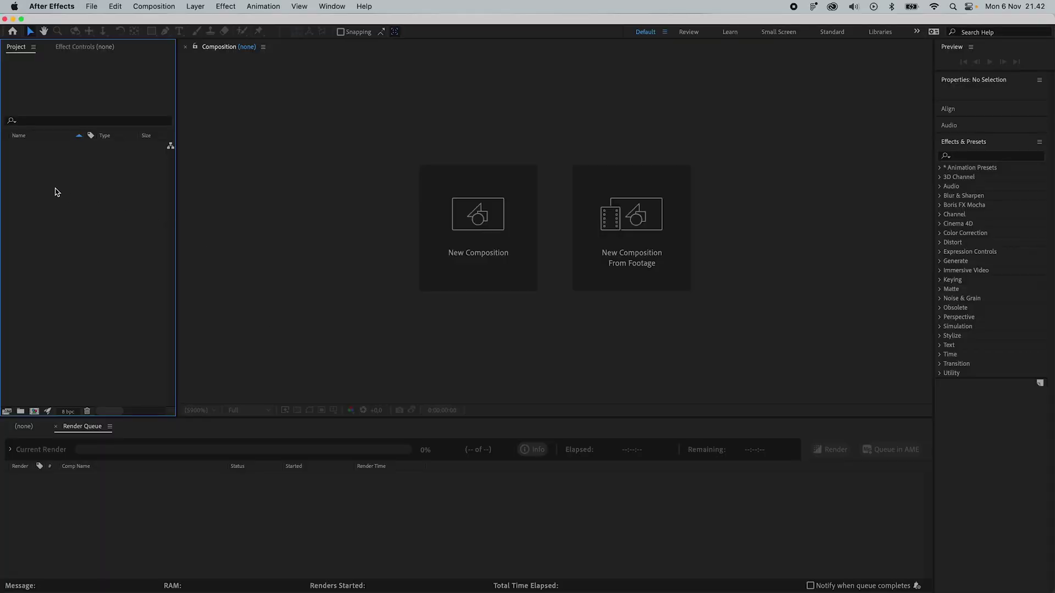
Import the footage file Clip 03.mov into the project.
{"action": "right_click", "coordinate": [57, 192]}
{"action": "mouse_move", "coordinate": [89, 250]}
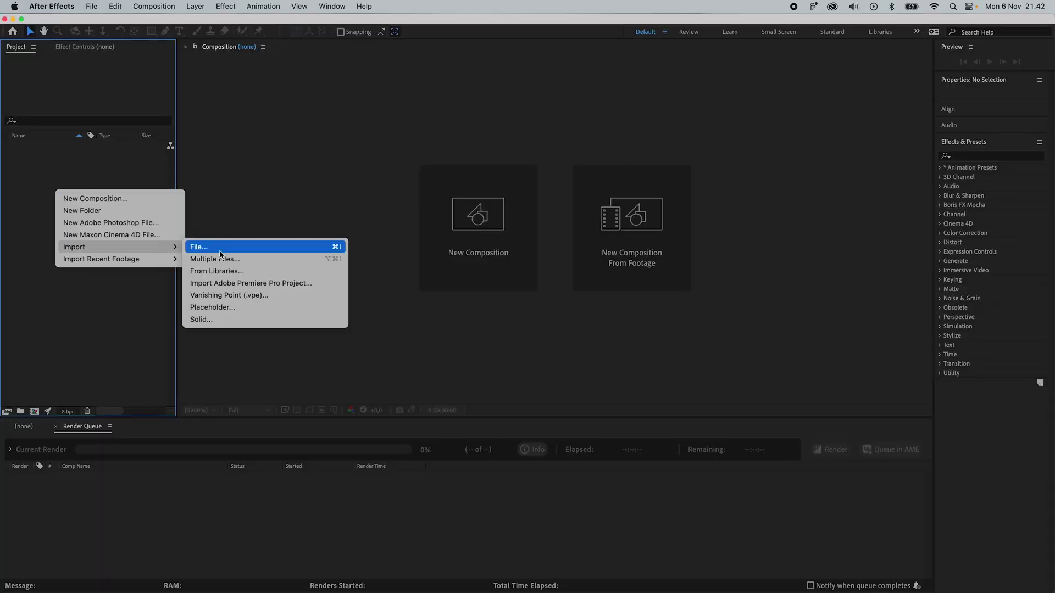
{"action": "left_click", "coordinate": [209, 250]}
{"action": "left_click", "coordinate": [739, 396]}
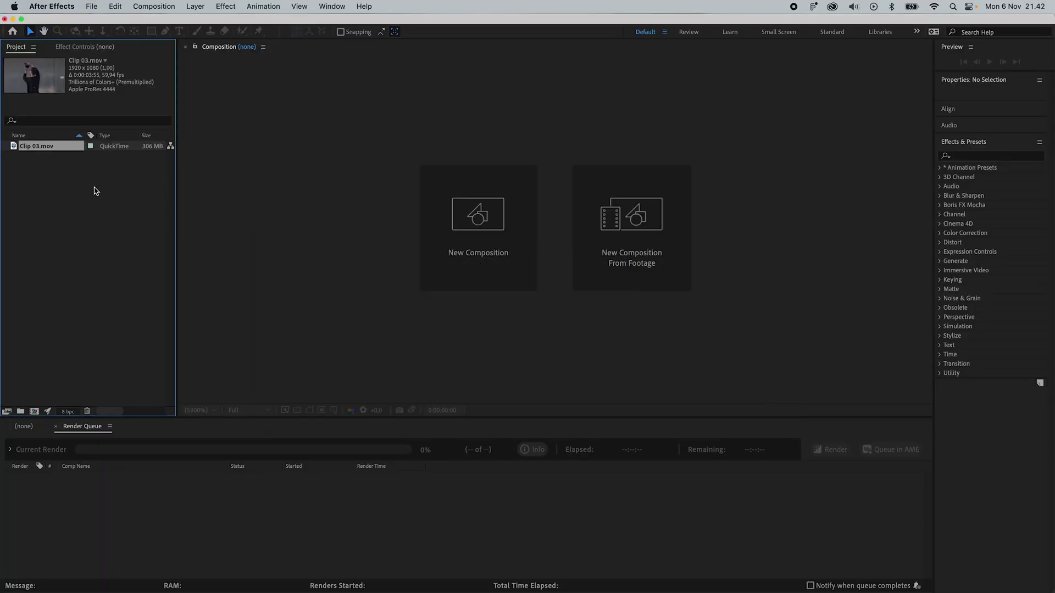
Switch to the motion tracking workspace and create a composition from Clip 03.mov.
{"action": "left_click", "coordinate": [332, 6]}
{"action": "mouse_move", "coordinate": [473, 23]}
{"action": "left_click", "coordinate": [563, 26]}
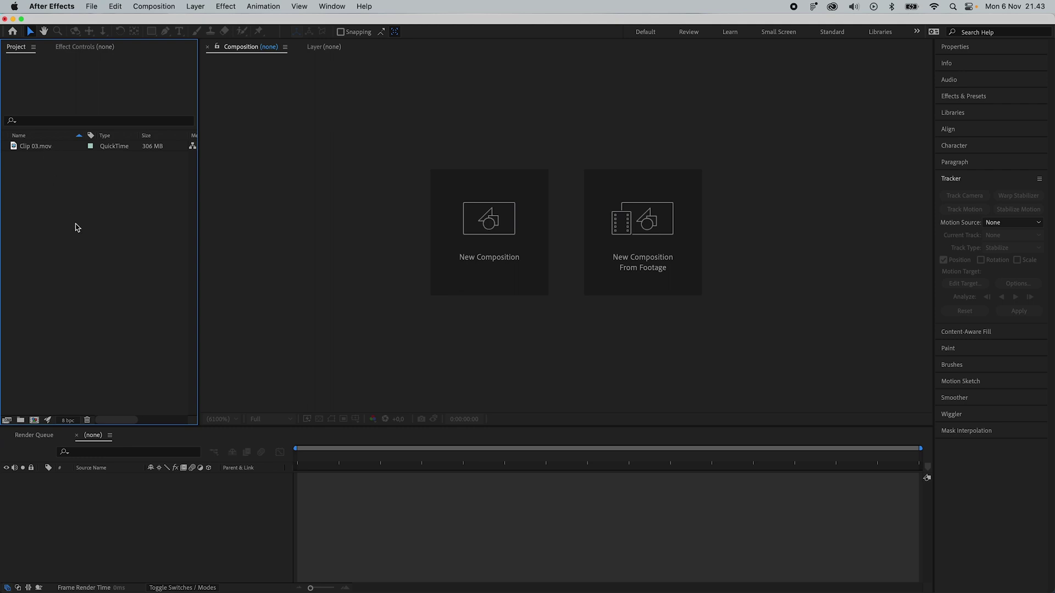
{"action": "left_click_drag", "start_coordinate": [40, 146], "coordinate": [35, 421]}
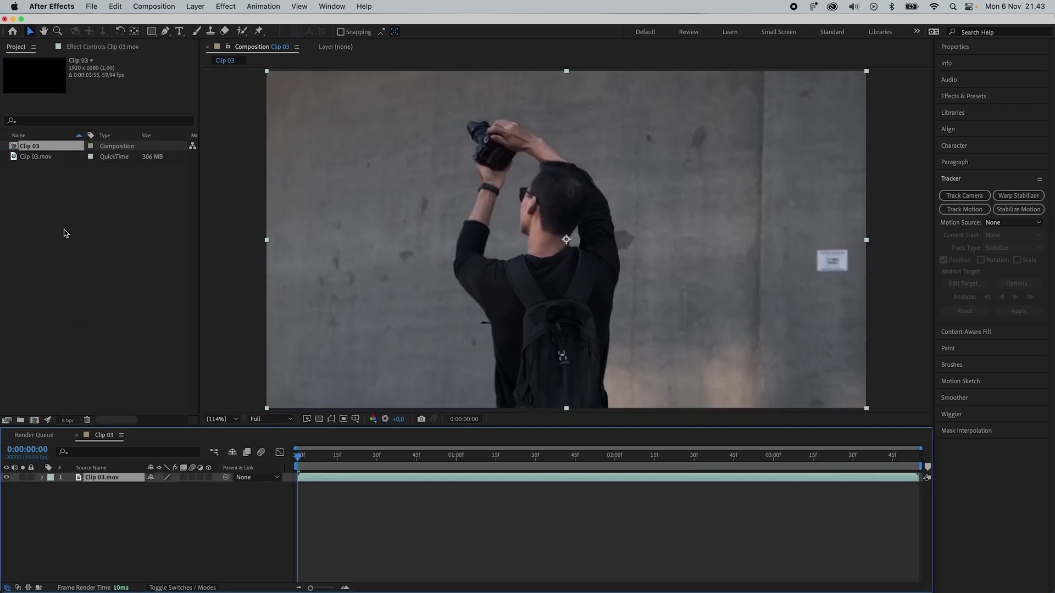
Import Call Out Title.aep from the Call Out Title folder into the project.
{"action": "right_click", "coordinate": [103, 242]}
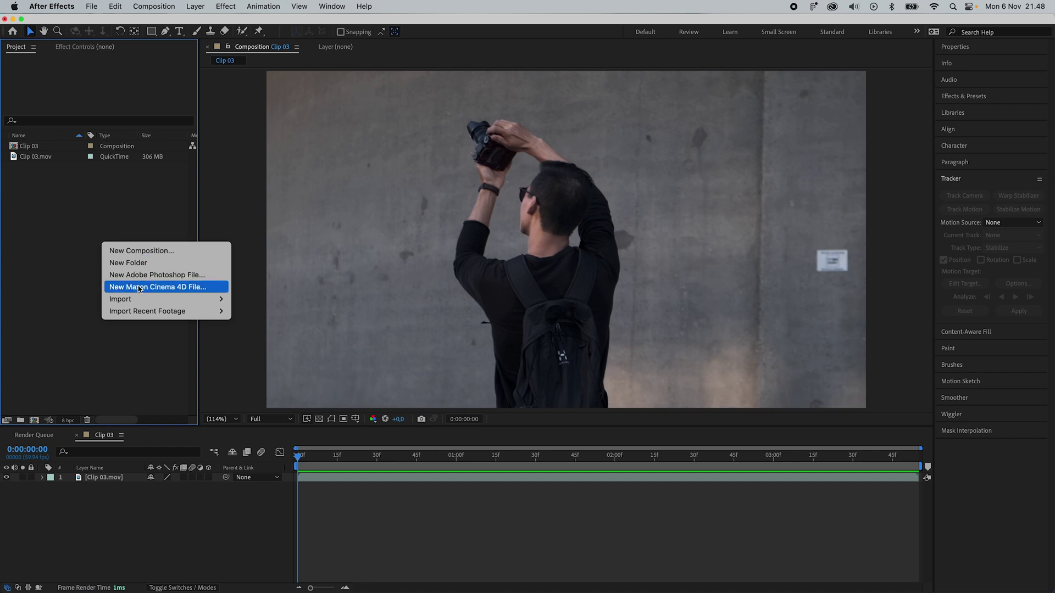
{"action": "mouse_move", "coordinate": [144, 299]}
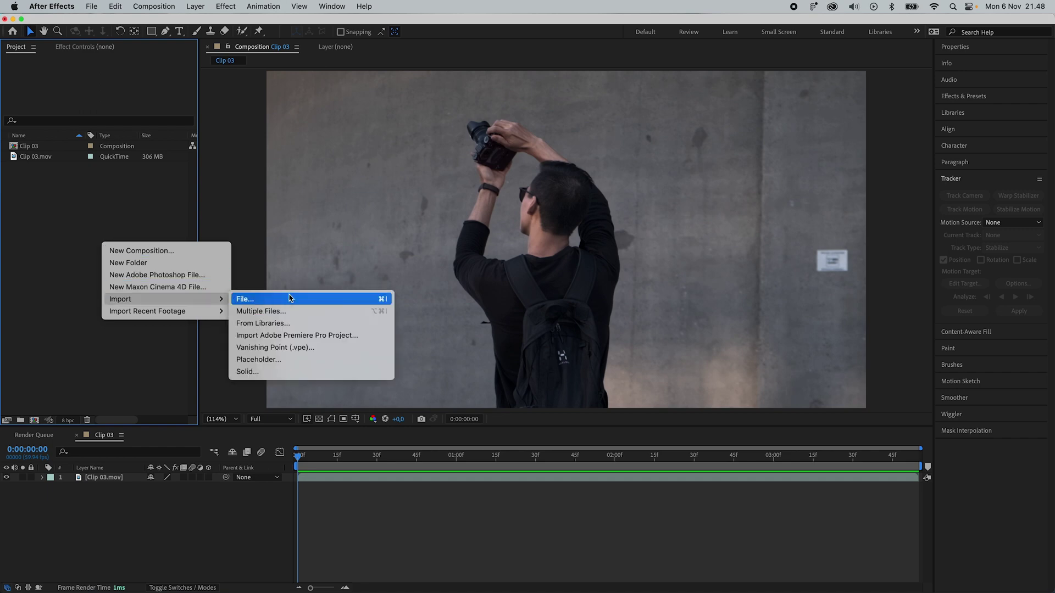
{"action": "left_click", "coordinate": [289, 299]}
{"action": "left_click", "coordinate": [393, 133]}
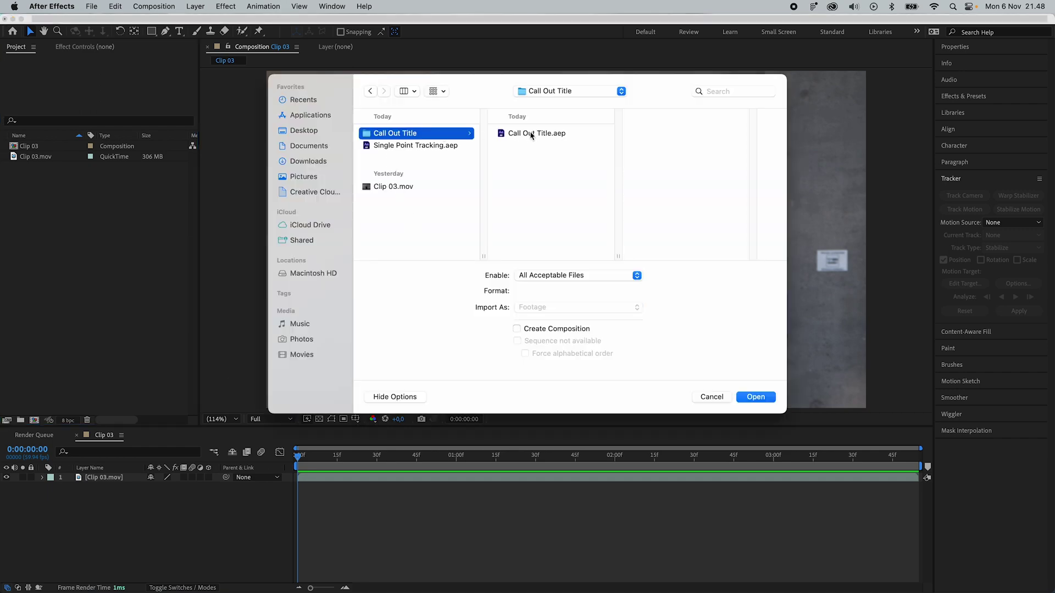
{"action": "left_click", "coordinate": [532, 134]}
{"action": "left_click", "coordinate": [756, 397]}
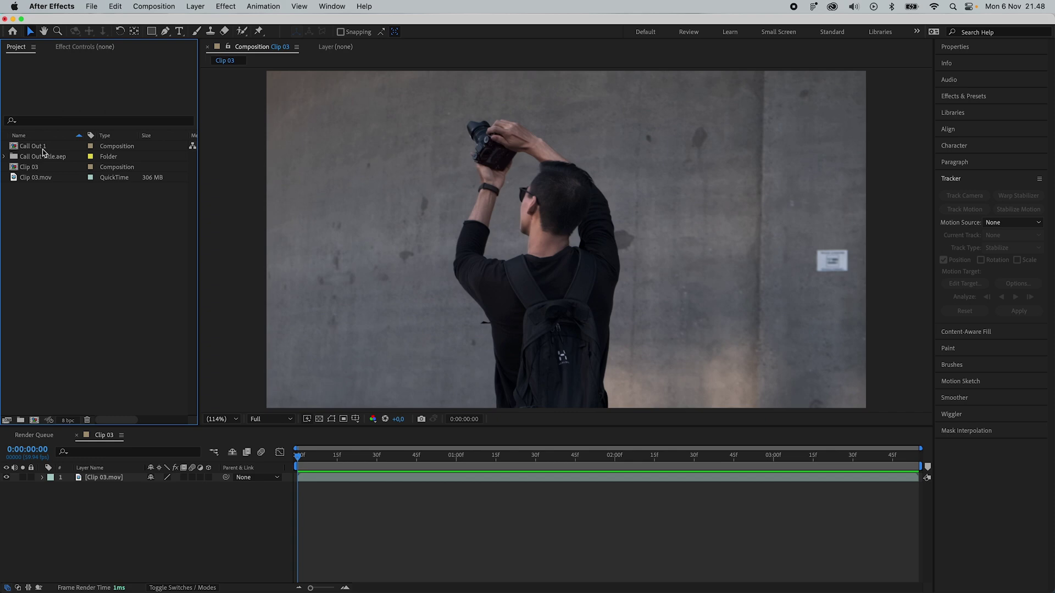
Place the Call Out 1 composition above Clip 03.mov in the timeline and add a null object on top.
{"action": "left_click_drag", "start_coordinate": [39, 146], "coordinate": [105, 478]}
{"action": "right_click", "coordinate": [133, 521]}
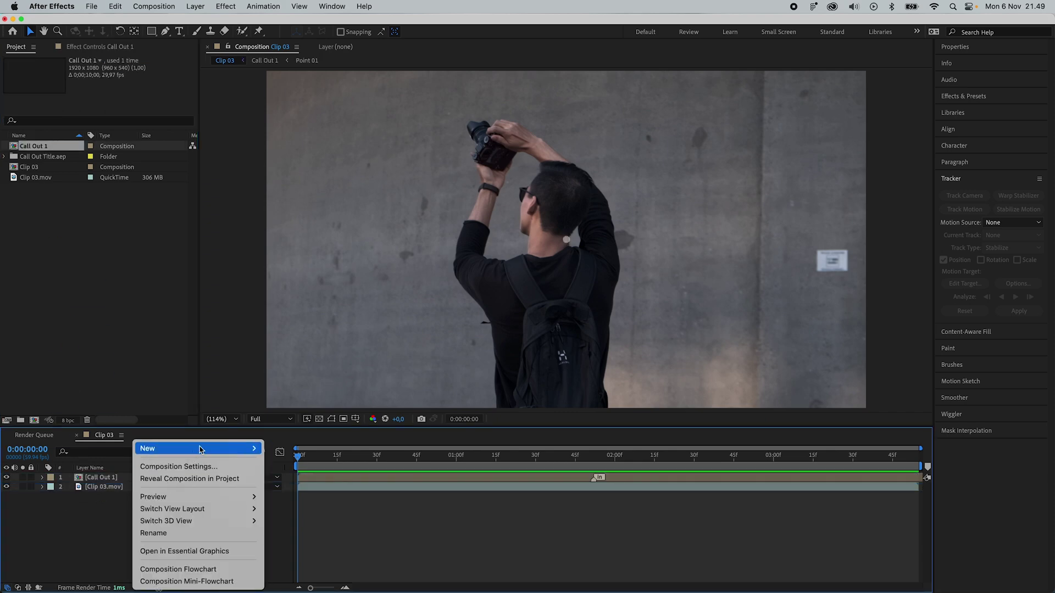
{"action": "mouse_move", "coordinate": [209, 448]}
{"action": "left_click", "coordinate": [302, 515]}
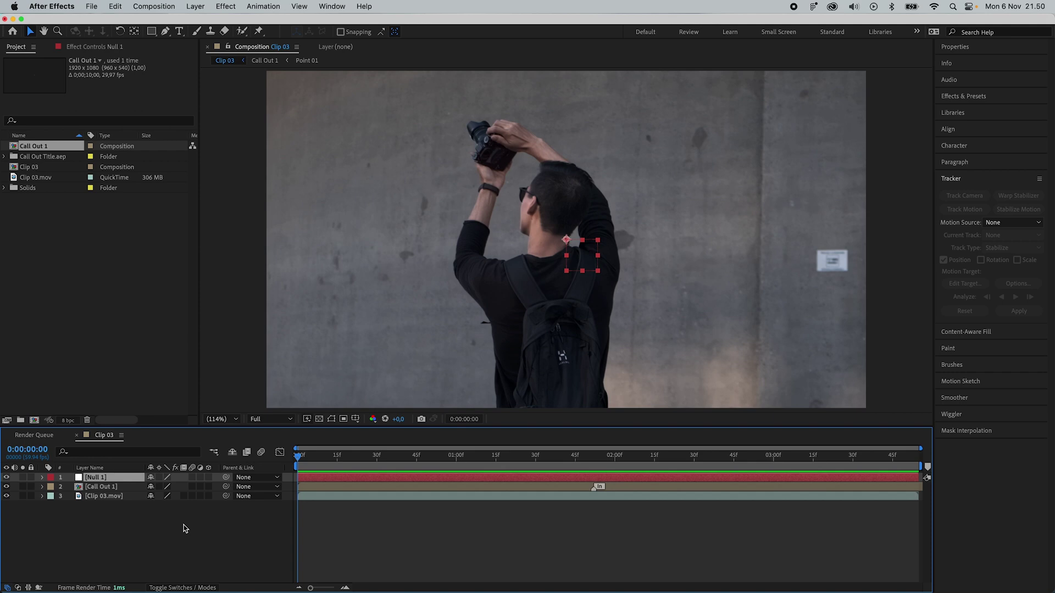
Start Track Motion on the Clip 03.mov layer.
{"action": "left_click", "coordinate": [342, 497]}
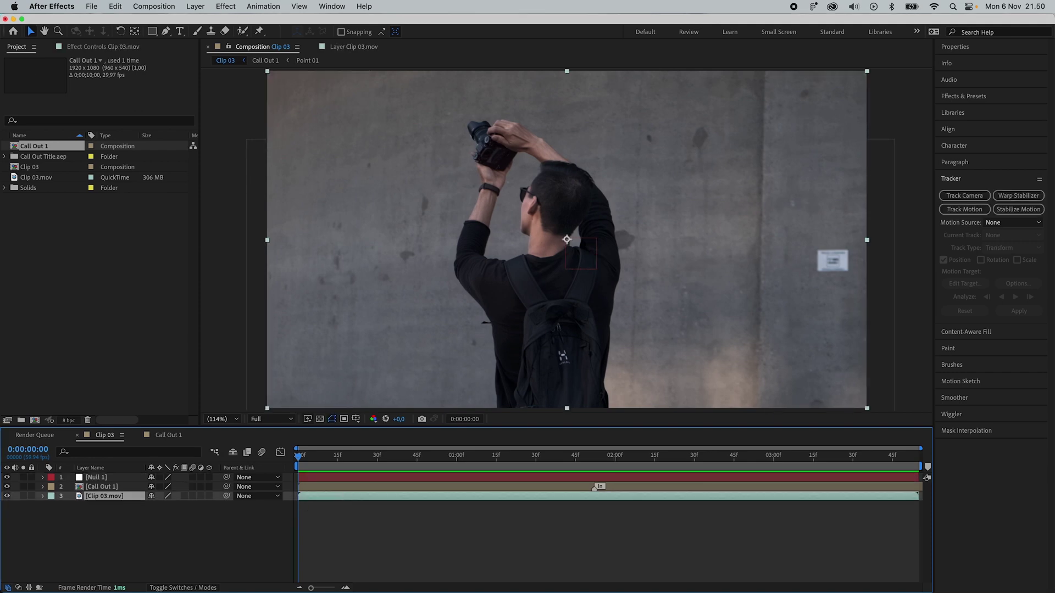
{"action": "left_click", "coordinate": [263, 6]}
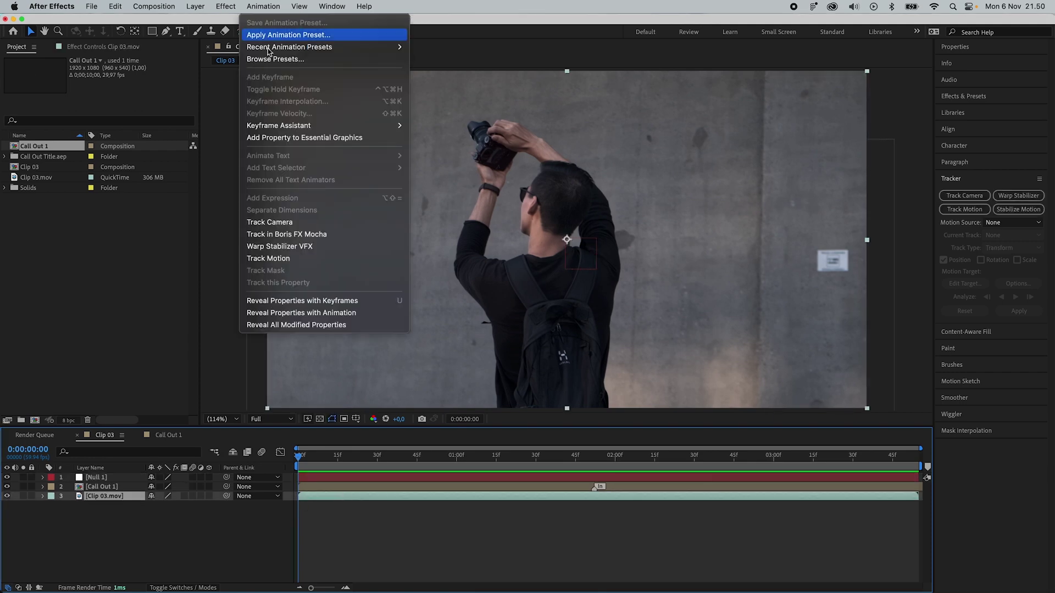
{"action": "left_click", "coordinate": [295, 258]}
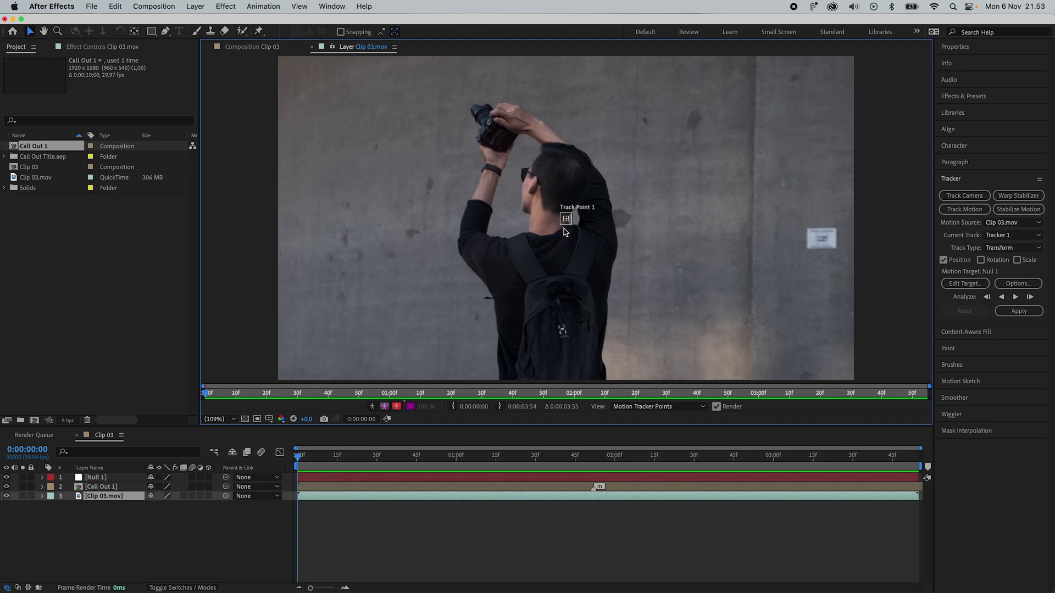
Enlarge the track point's search region and place the track point on the round dial of the man's camera.
{"action": "scroll", "coordinate": [565, 232], "scroll_direction": "up", "scroll_amount": 4}
{"action": "left_click", "coordinate": [585, 242]}
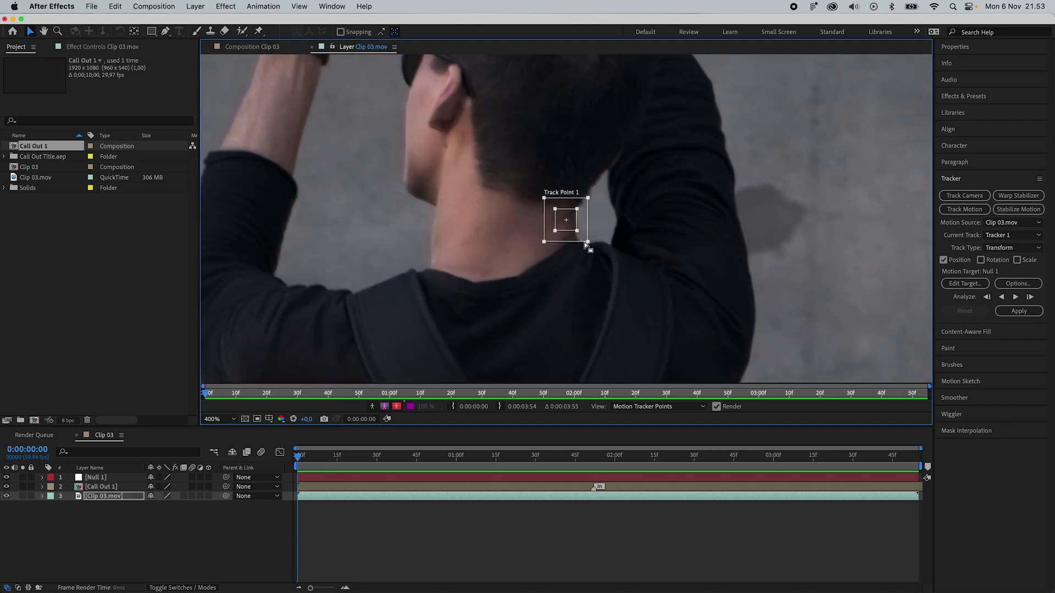
{"action": "left_click_drag", "start_coordinate": [588, 245], "coordinate": [617, 271]}
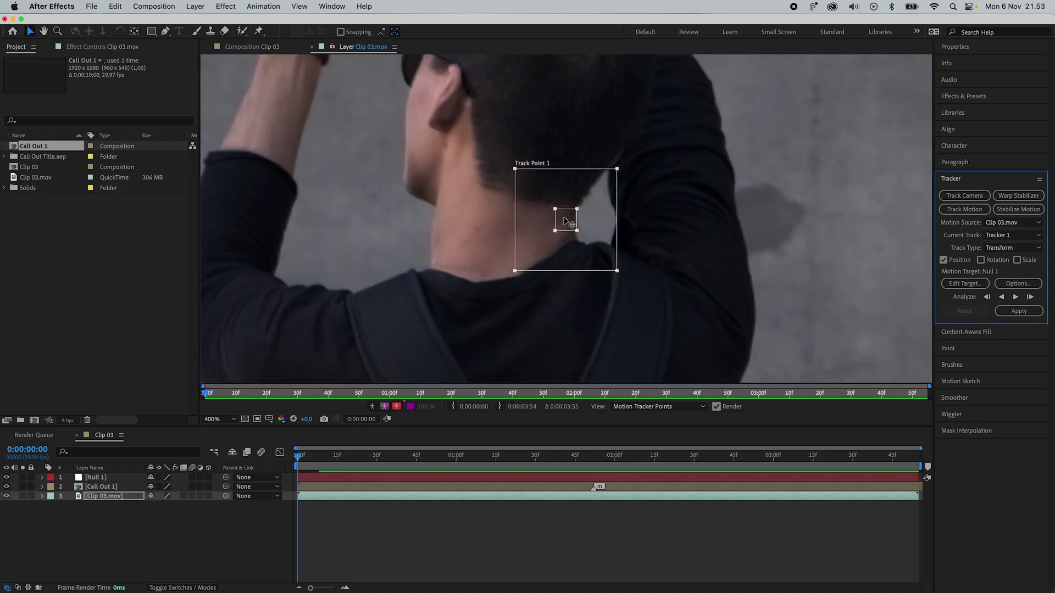
{"action": "left_click_drag", "start_coordinate": [575, 229], "coordinate": [442, 164]}
{"action": "scroll", "coordinate": [571, 188], "scroll_direction": "up", "scroll_amount": 6}
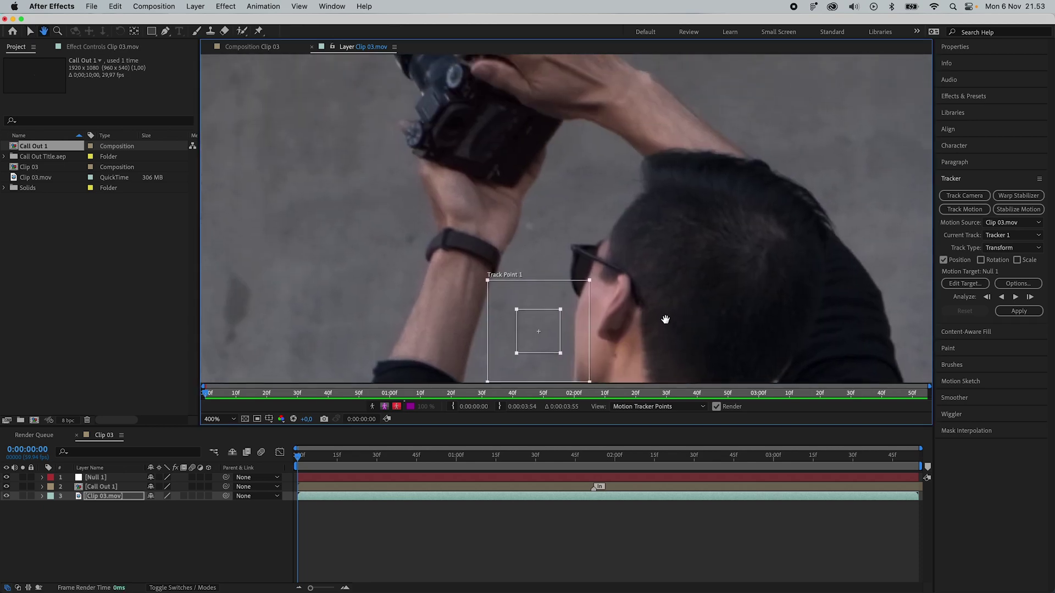
{"action": "left_click_drag", "start_coordinate": [580, 326], "coordinate": [477, 154]}
{"action": "scroll", "coordinate": [549, 219], "scroll_direction": "down", "scroll_amount": 2}
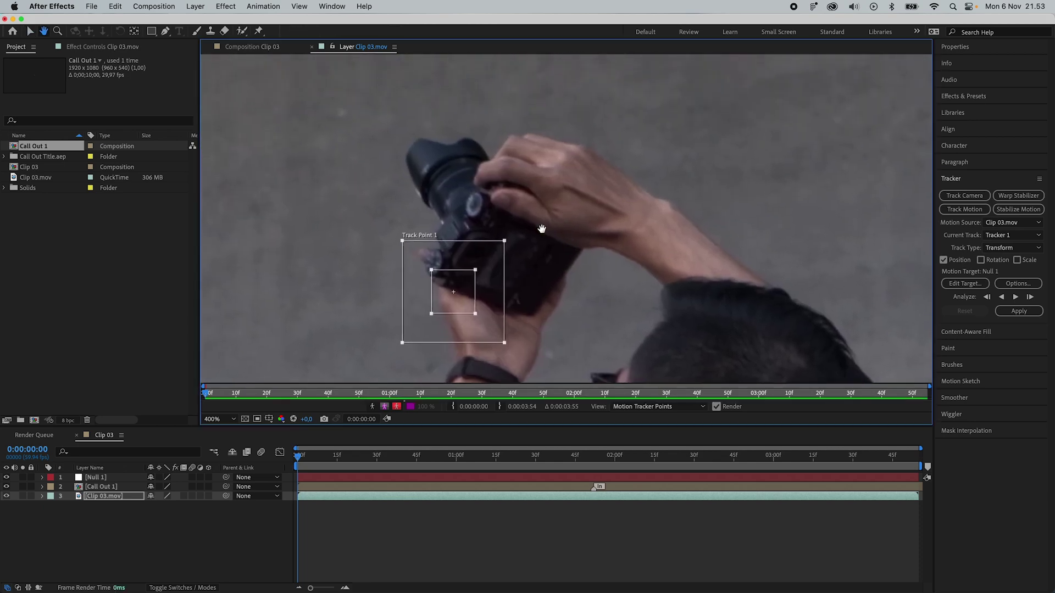
{"action": "scroll", "coordinate": [518, 239], "scroll_direction": "down", "scroll_amount": 1}
{"action": "left_click_drag", "start_coordinate": [541, 269], "coordinate": [527, 221]}
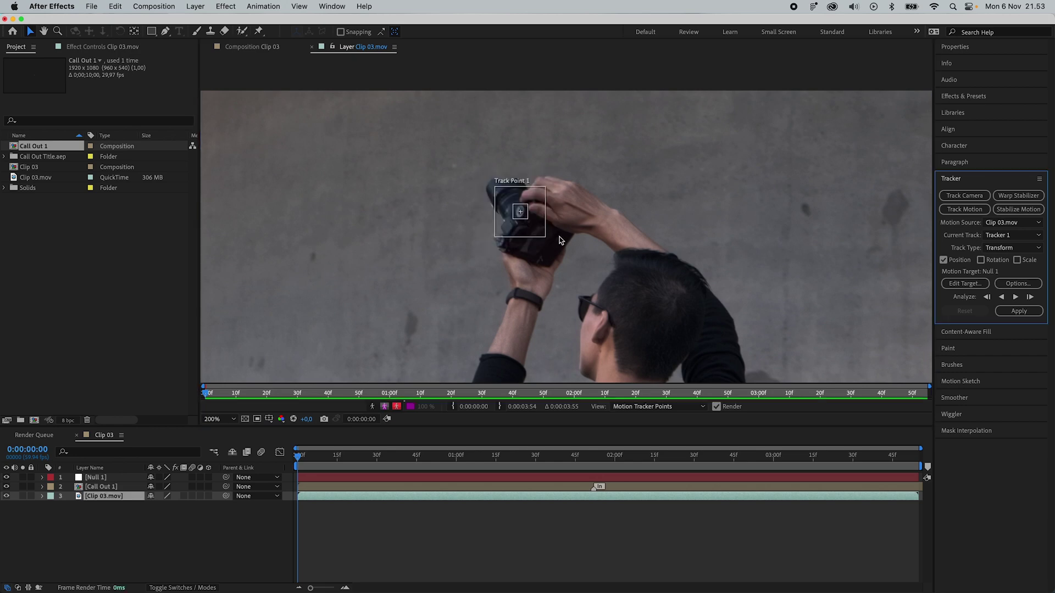
Fine-tune the track point's feature and search region sizes around the camera dial.
{"action": "left_click", "coordinate": [526, 221]}
{"action": "left_click", "coordinate": [547, 243]}
{"action": "left_click", "coordinate": [544, 240]}
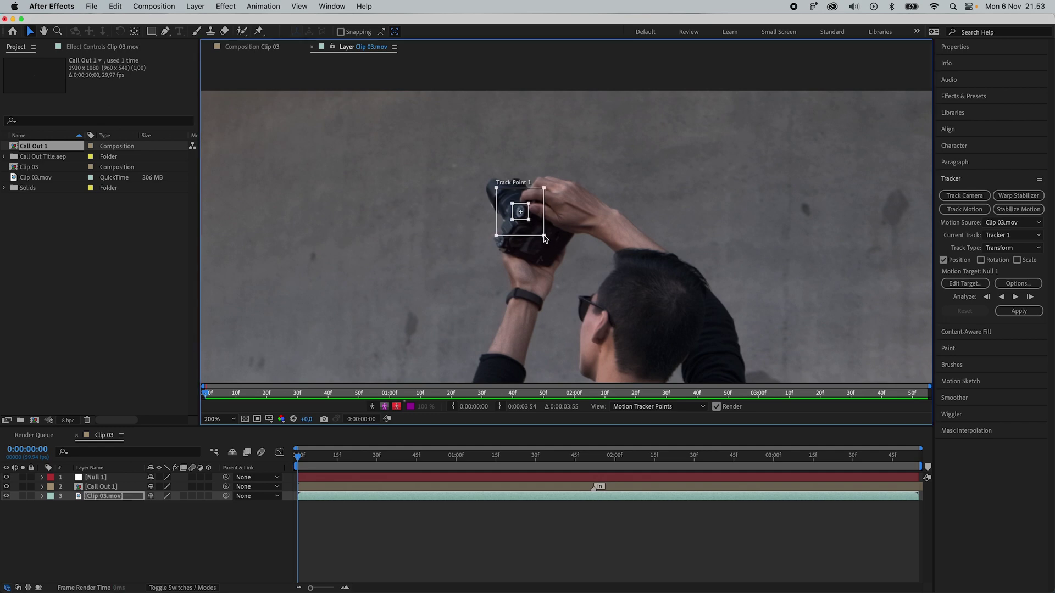
{"action": "key", "text": "comma"}
{"action": "left_click", "coordinate": [218, 419]}
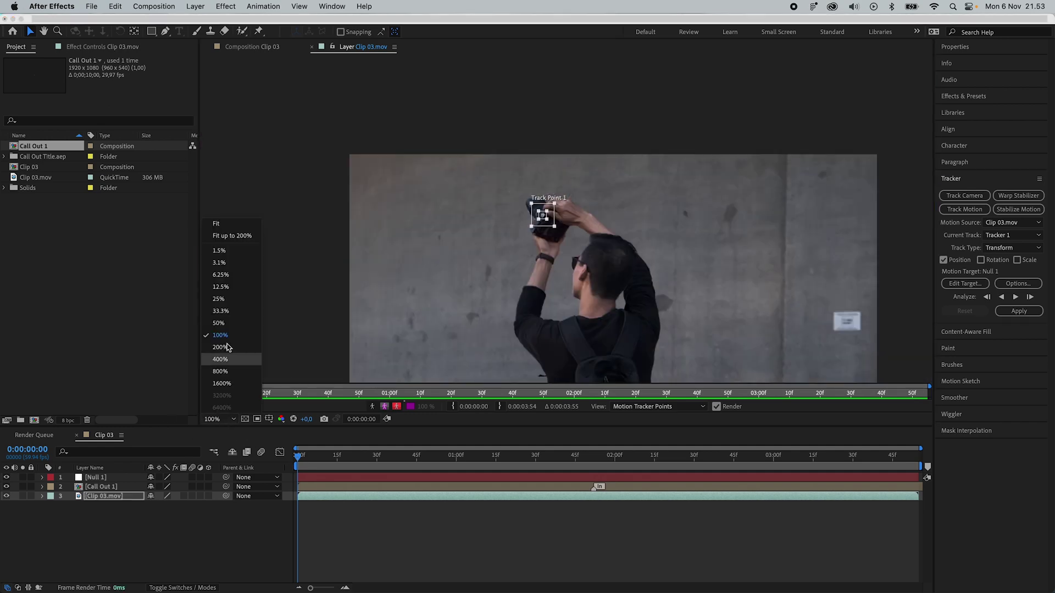
{"action": "left_click", "coordinate": [226, 225]}
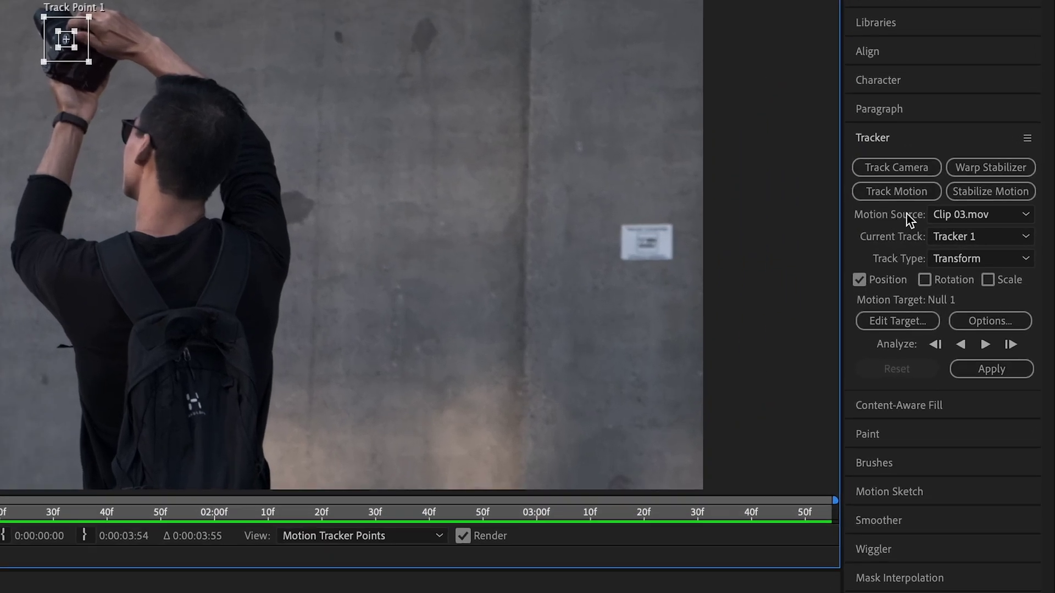
Keep Clip 03.mov as the motion source, Tracker 1 as the current track and Transform as the track type.
{"action": "left_click", "coordinate": [974, 217]}
{"action": "left_click", "coordinate": [982, 218]}
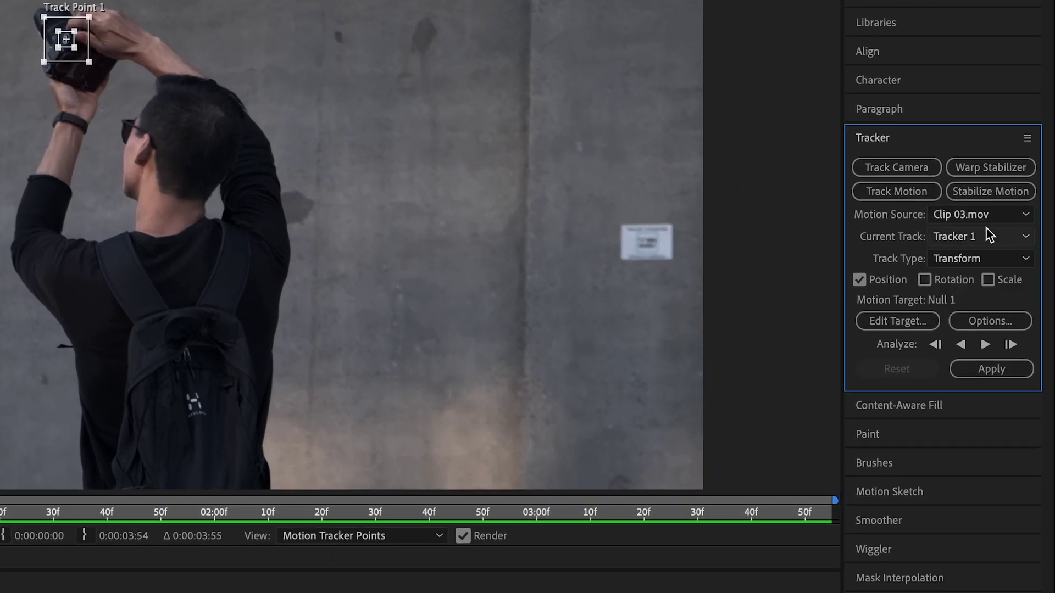
{"action": "left_click", "coordinate": [985, 238]}
{"action": "left_click", "coordinate": [987, 239]}
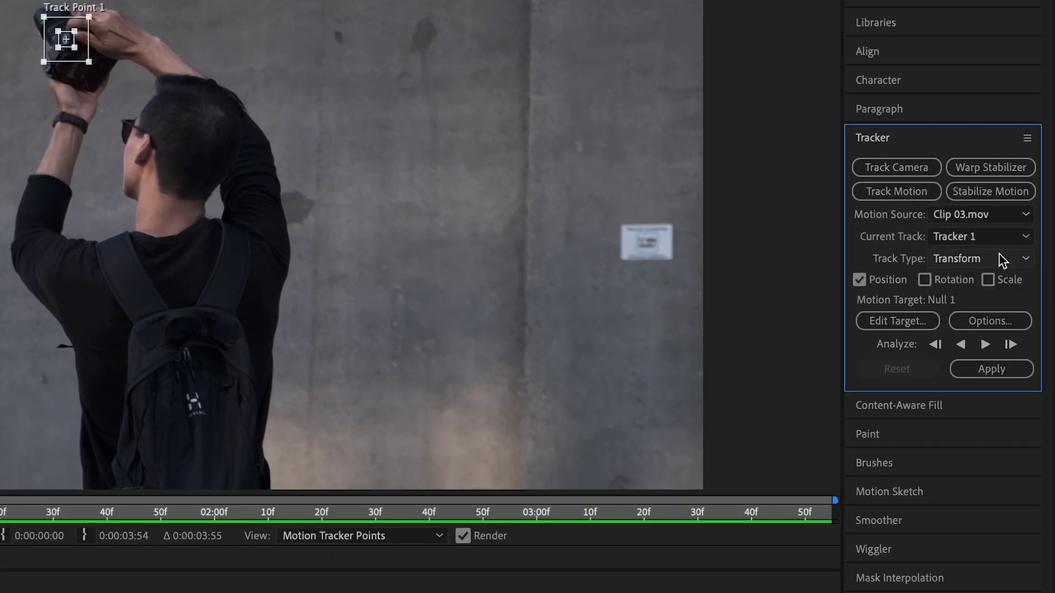
{"action": "left_click", "coordinate": [999, 255]}
{"action": "left_click", "coordinate": [1000, 255]}
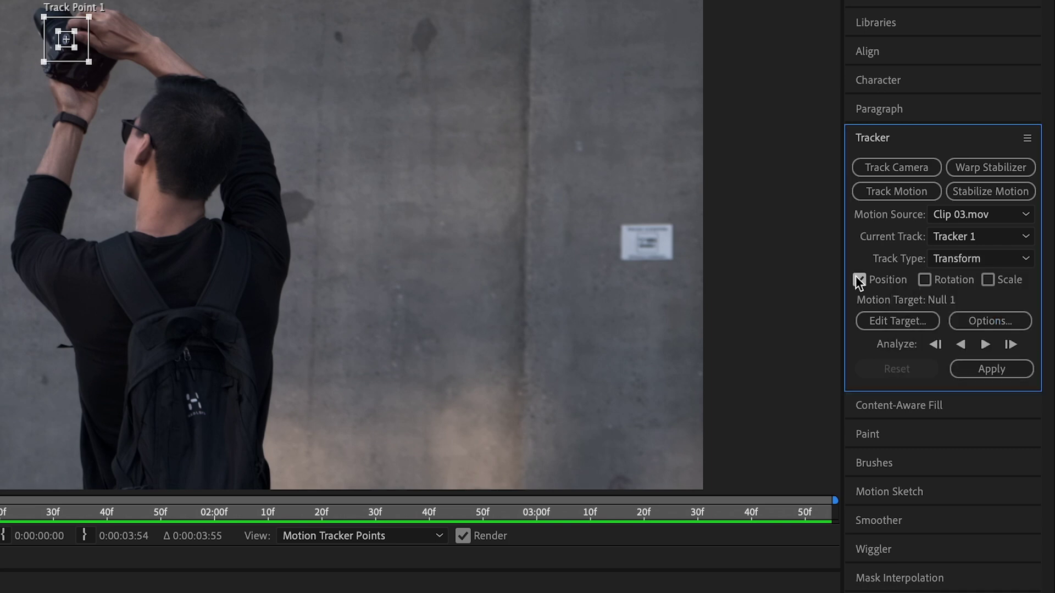
Configure in the motion tracker options what the tracker does when its confidence falls below 80 %.
{"action": "left_click", "coordinate": [991, 322]}
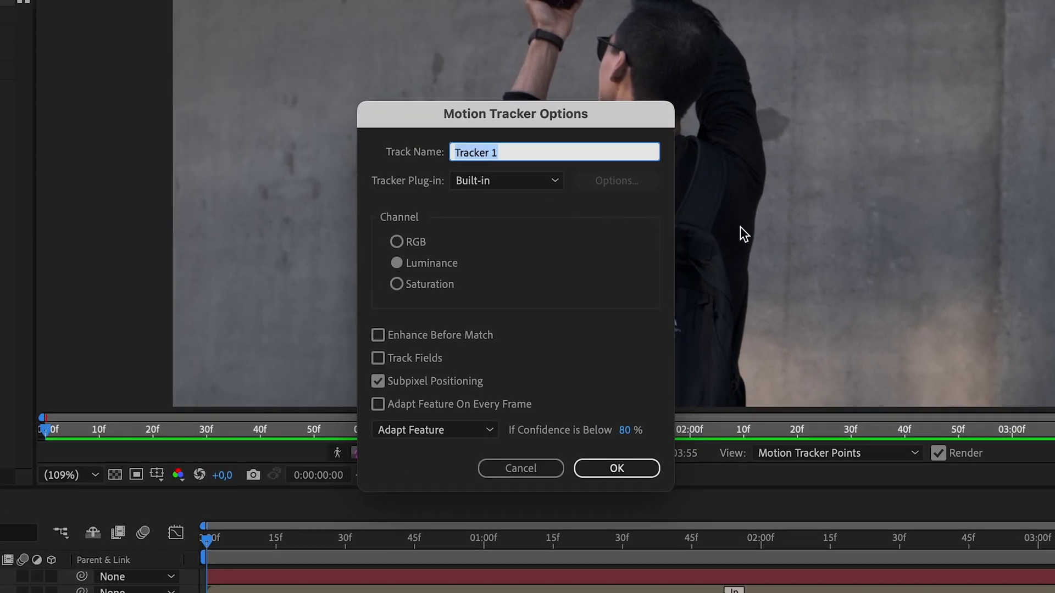
{"action": "left_click", "coordinate": [488, 430]}
{"action": "left_click", "coordinate": [460, 471]}
{"action": "left_click", "coordinate": [624, 431]}
{"action": "key", "text": "Return"}
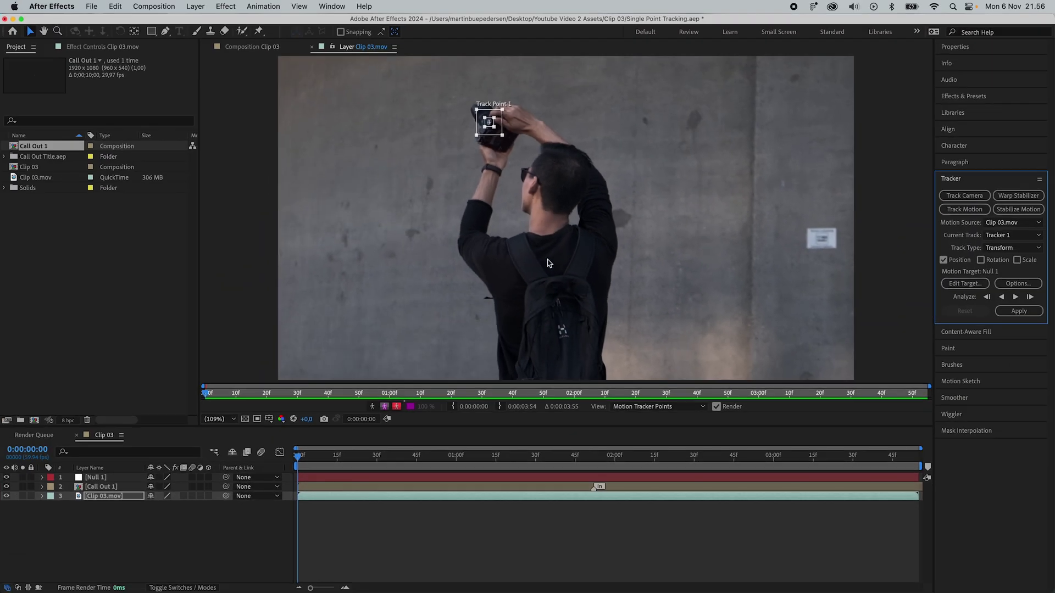
Analyze the track forward to about 0:00:02:14, stop there, and readjust the track point's regions on the camera dial.
{"action": "left_click", "coordinate": [1014, 297]}
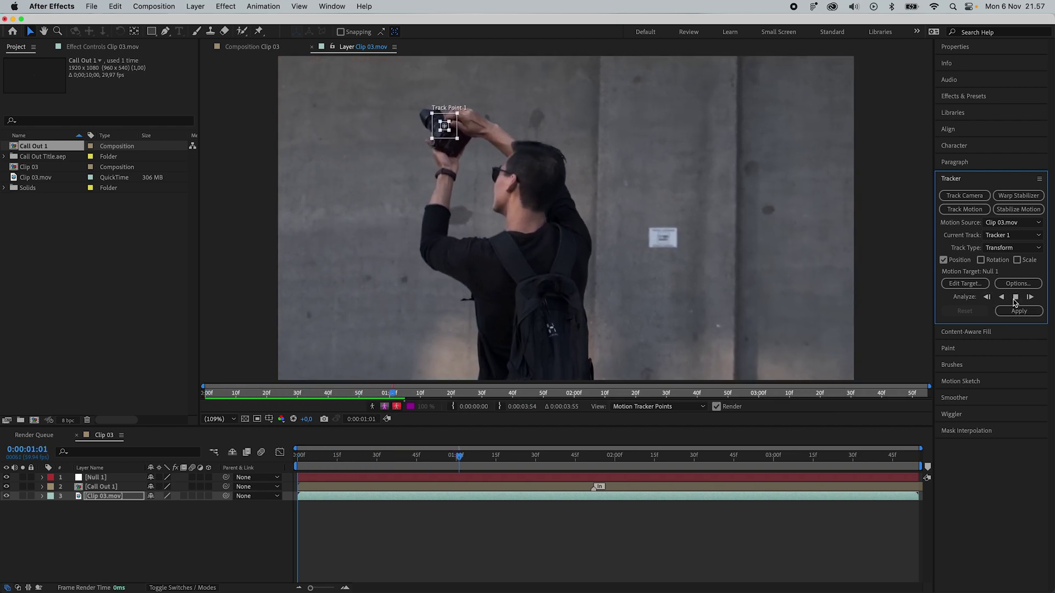
{"action": "left_click", "coordinate": [1014, 297]}
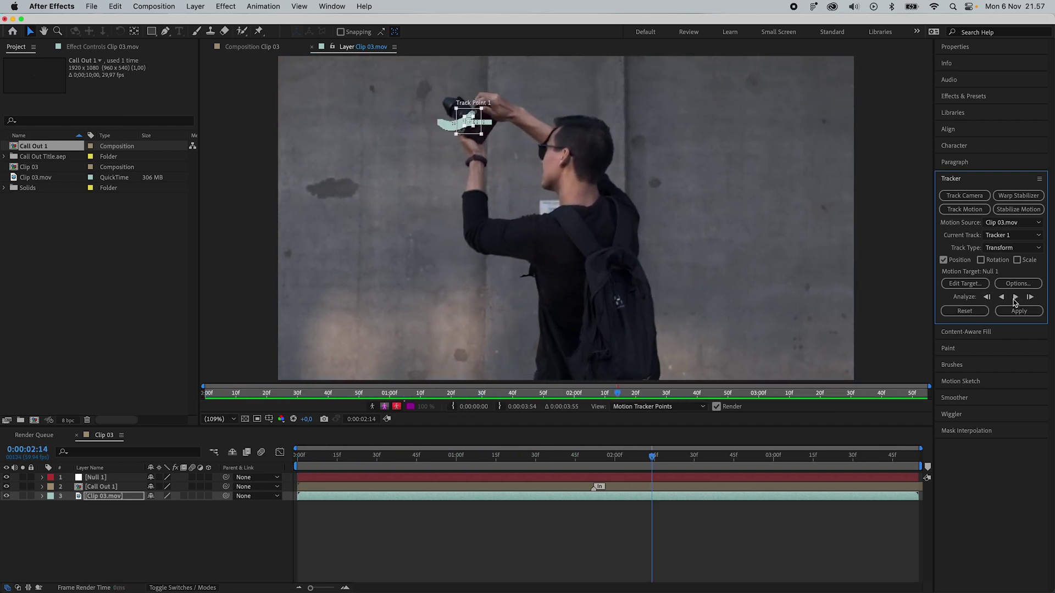
{"action": "left_click", "coordinate": [473, 133]}
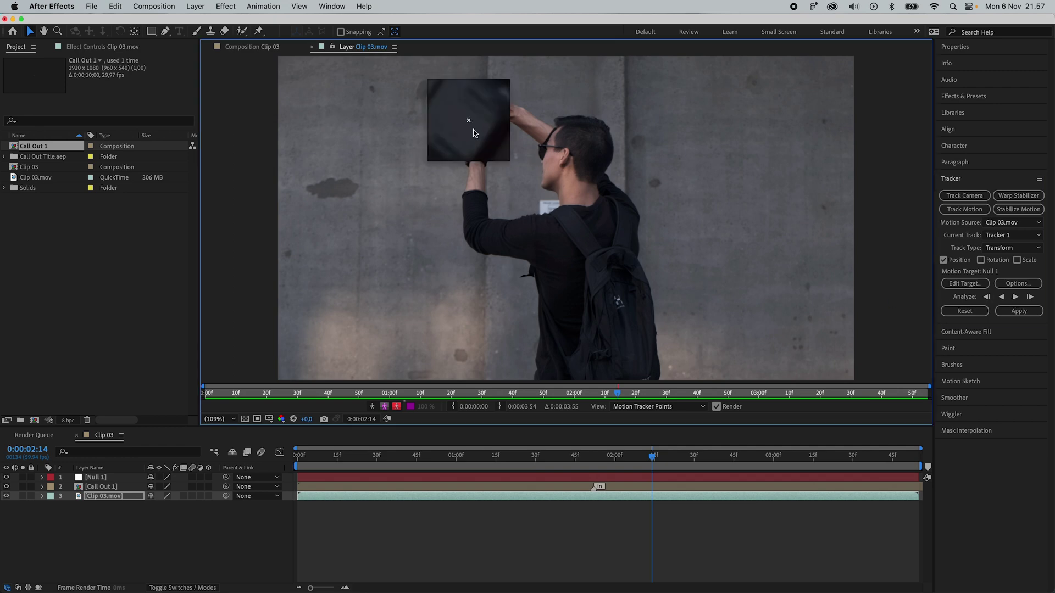
{"action": "mouse_move", "coordinate": [474, 134]}
{"action": "left_mouse_down"}
{"action": "mouse_move", "coordinate": [467, 124]}
{"action": "mouse_move", "coordinate": [492, 120]}
{"action": "mouse_move", "coordinate": [466, 118]}
{"action": "mouse_move", "coordinate": [479, 125]}
{"action": "left_mouse_up"}
{"action": "scroll", "coordinate": [479, 124], "scroll_direction": "up", "scroll_amount": 2}
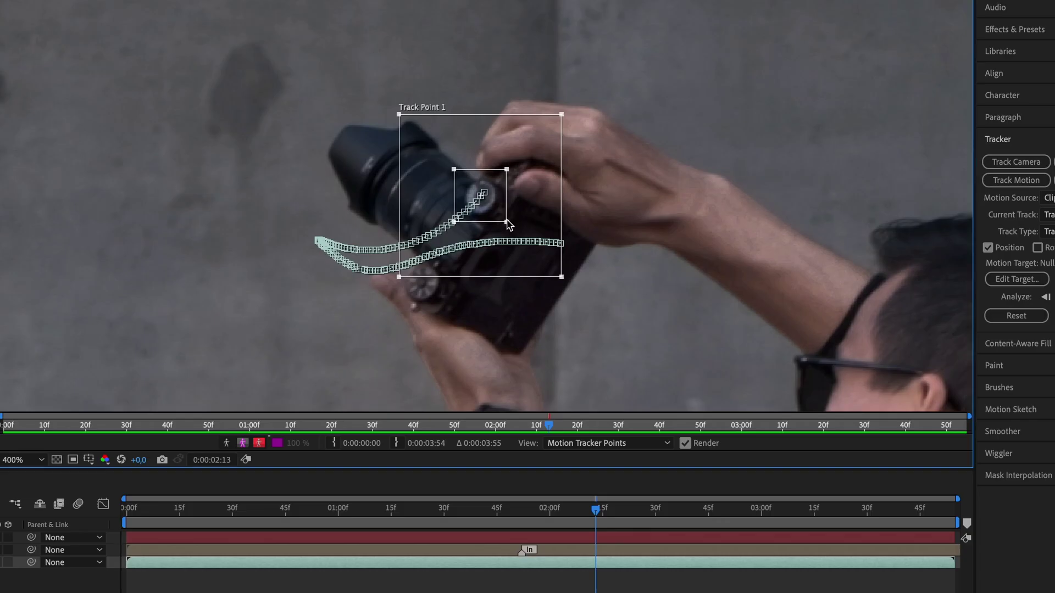
{"action": "left_click_drag", "start_coordinate": [509, 223], "coordinate": [510, 225]}
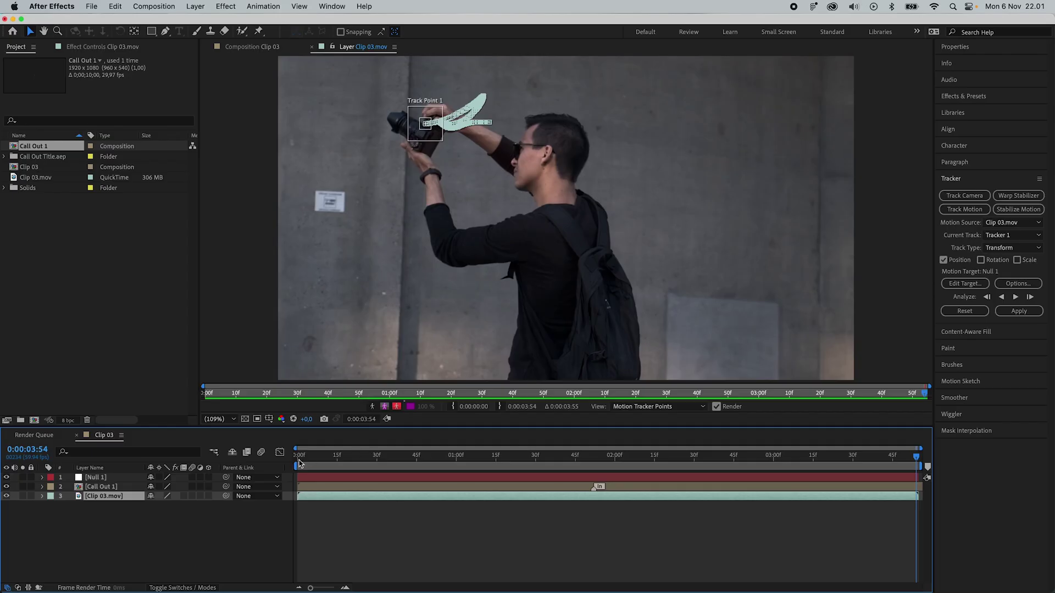
Return to the start of the timeline and set the Null 1 layer as the tracker's motion target.
{"action": "mouse_move", "coordinate": [300, 463]}
{"action": "left_mouse_down"}
{"action": "mouse_move", "coordinate": [912, 456]}
{"action": "mouse_move", "coordinate": [297, 455]}
{"action": "left_mouse_up"}
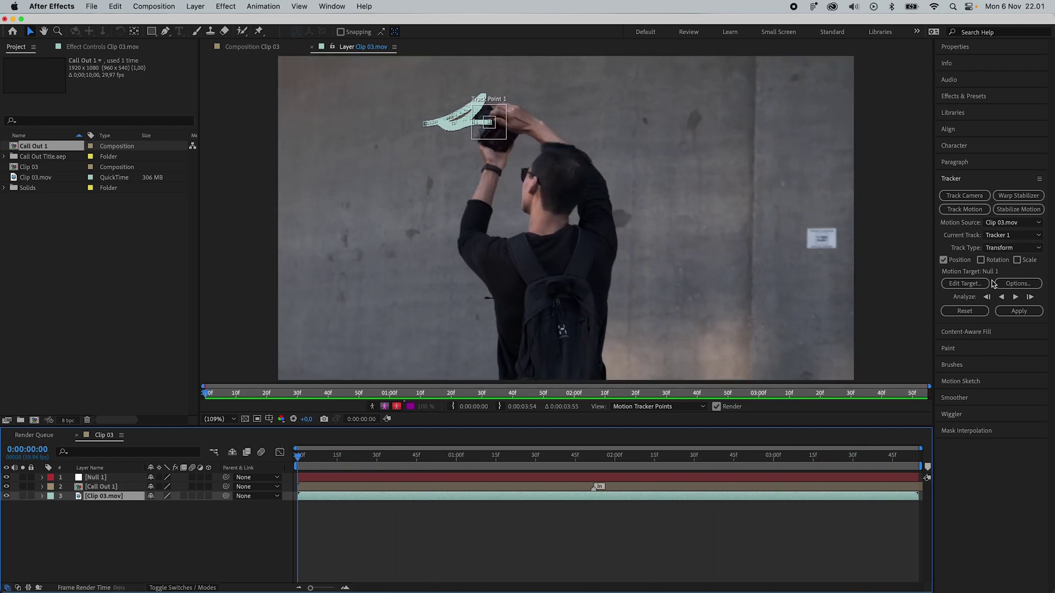
{"action": "left_click", "coordinate": [975, 284]}
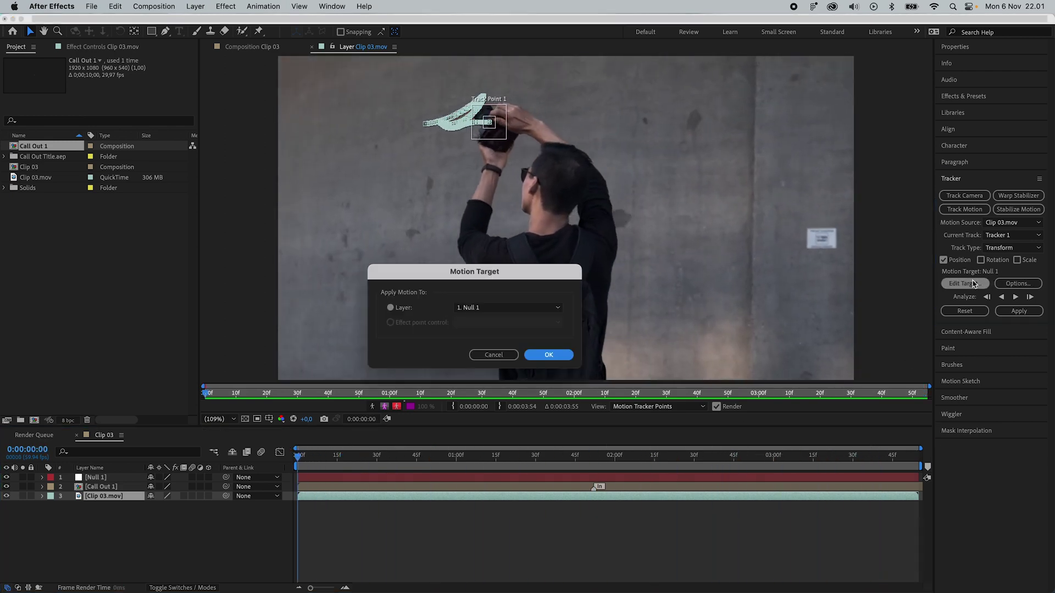
{"action": "left_click", "coordinate": [516, 311]}
{"action": "left_click", "coordinate": [517, 310]}
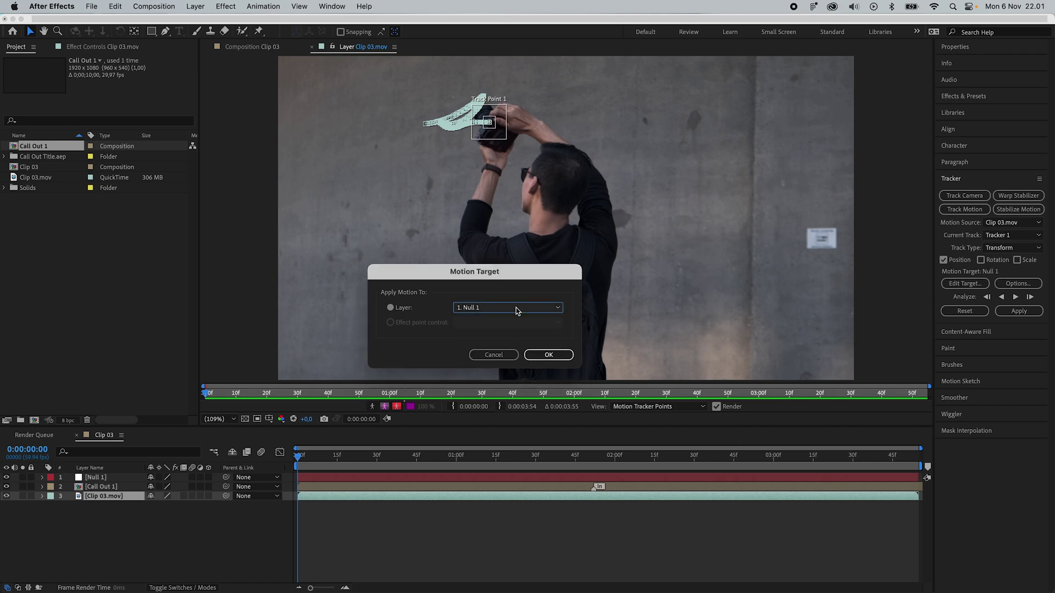
{"action": "left_click", "coordinate": [547, 355]}
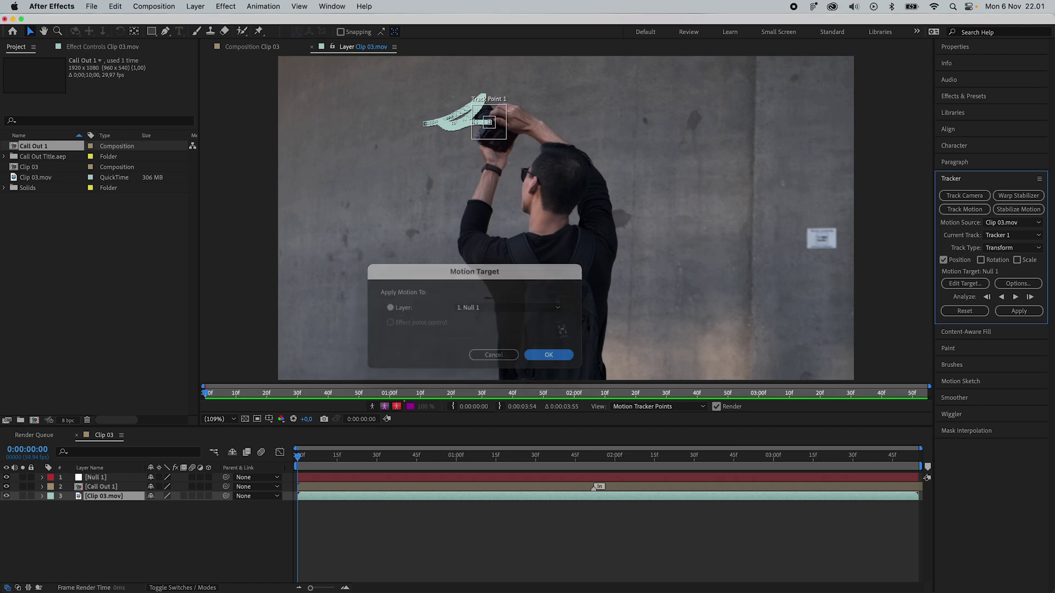
Apply the tracked motion to Null 1 in the X and Y dimensions and play the composition back.
{"action": "left_click", "coordinate": [1016, 311]}
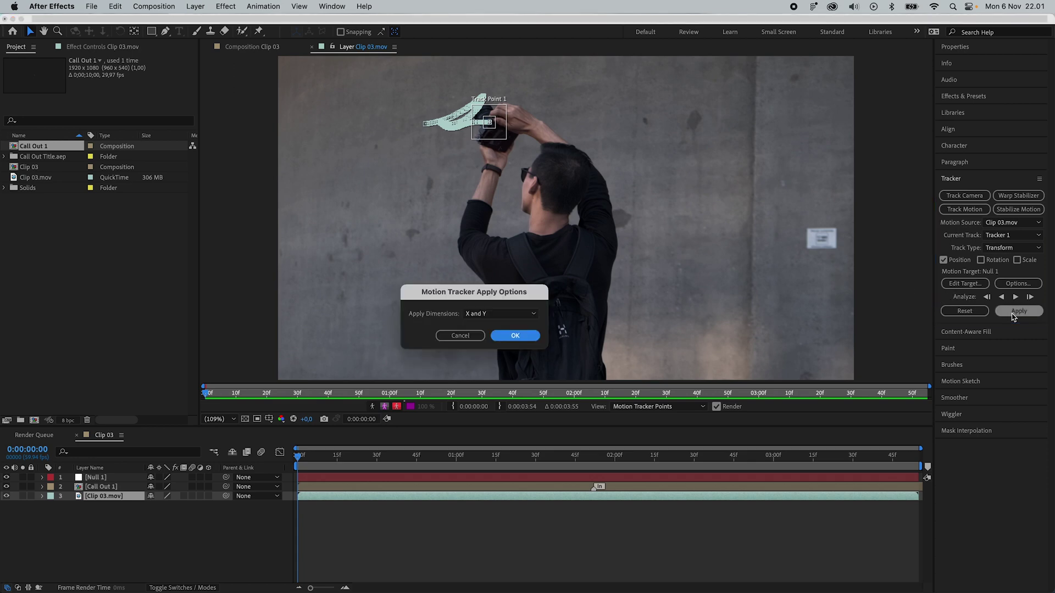
{"action": "left_click", "coordinate": [516, 314]}
{"action": "left_click", "coordinate": [517, 317]}
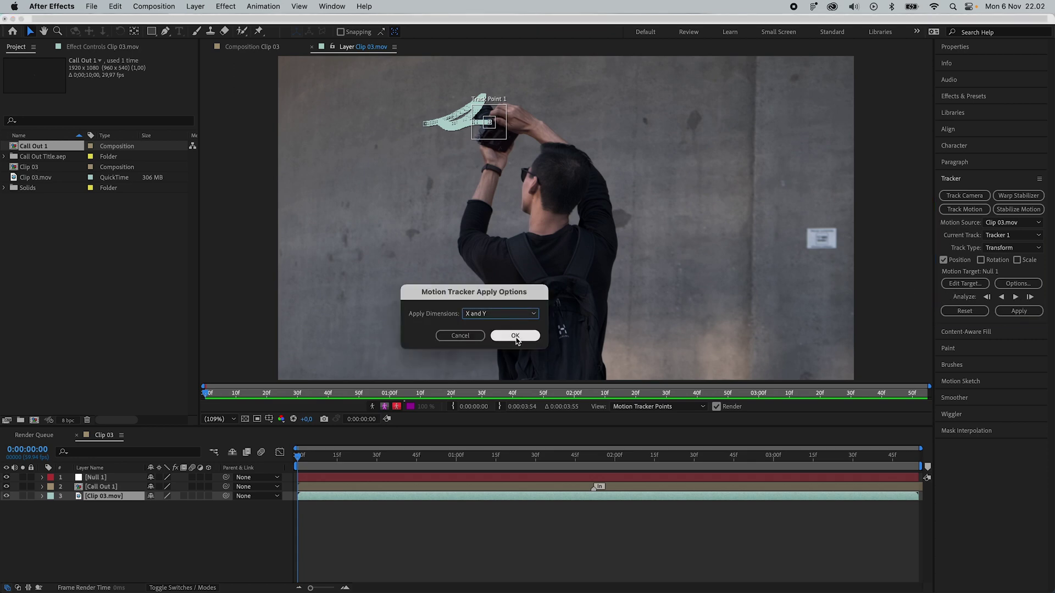
{"action": "left_click", "coordinate": [516, 336]}
{"action": "key", "text": "space"}
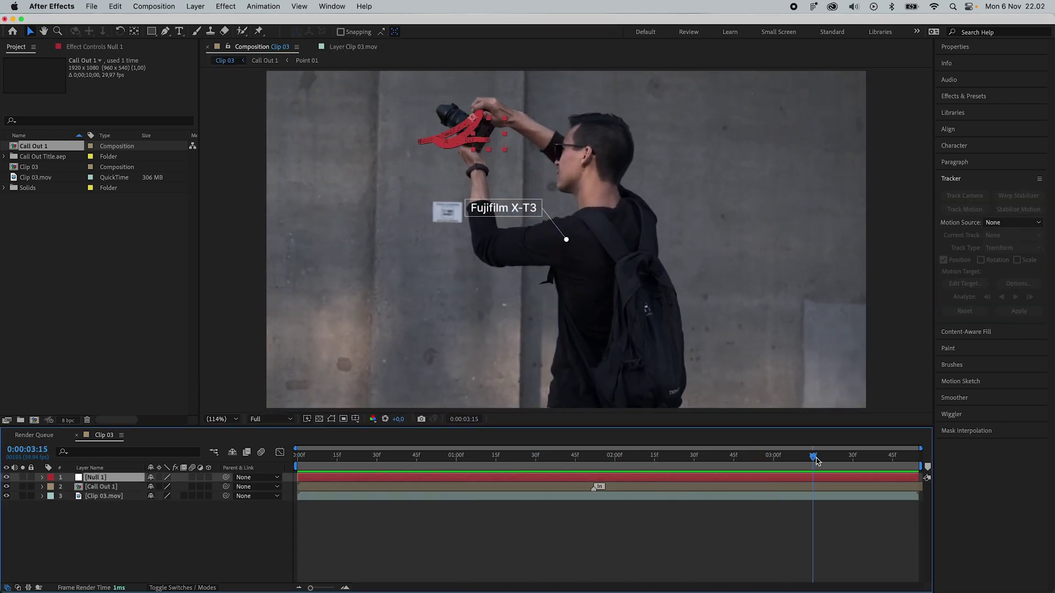
{"action": "key", "text": "space"}
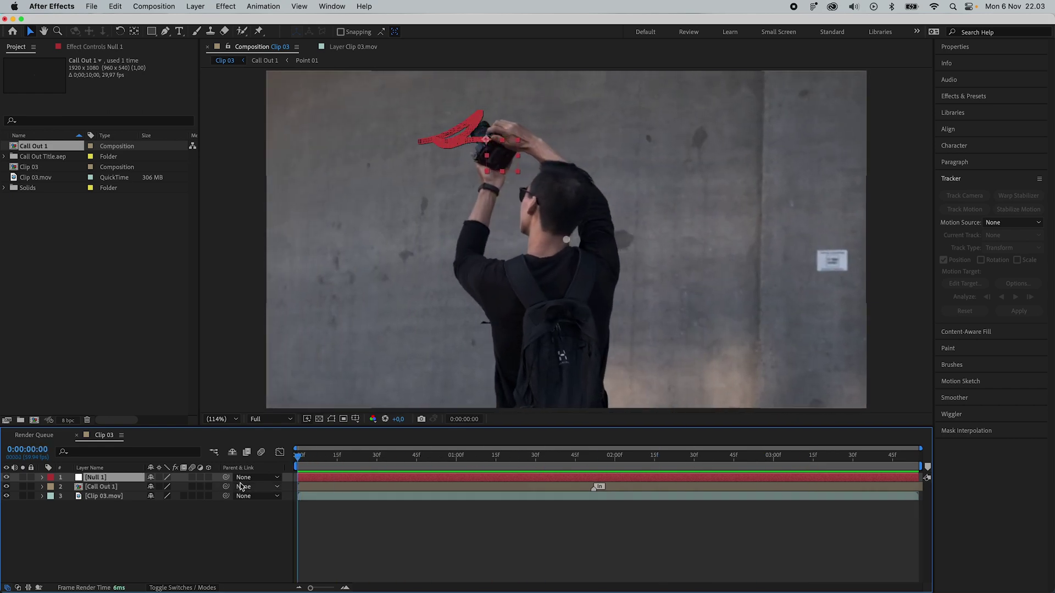
Parent the Call Out 1 layer to Null 1.
{"action": "left_click", "coordinate": [228, 486]}
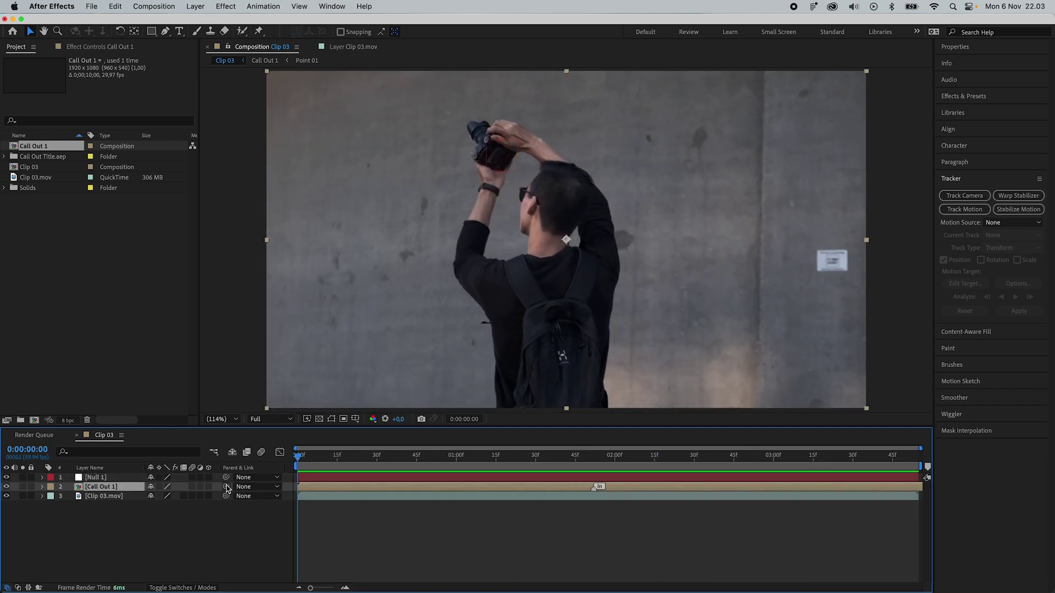
{"action": "left_click_drag", "start_coordinate": [226, 486], "coordinate": [101, 480]}
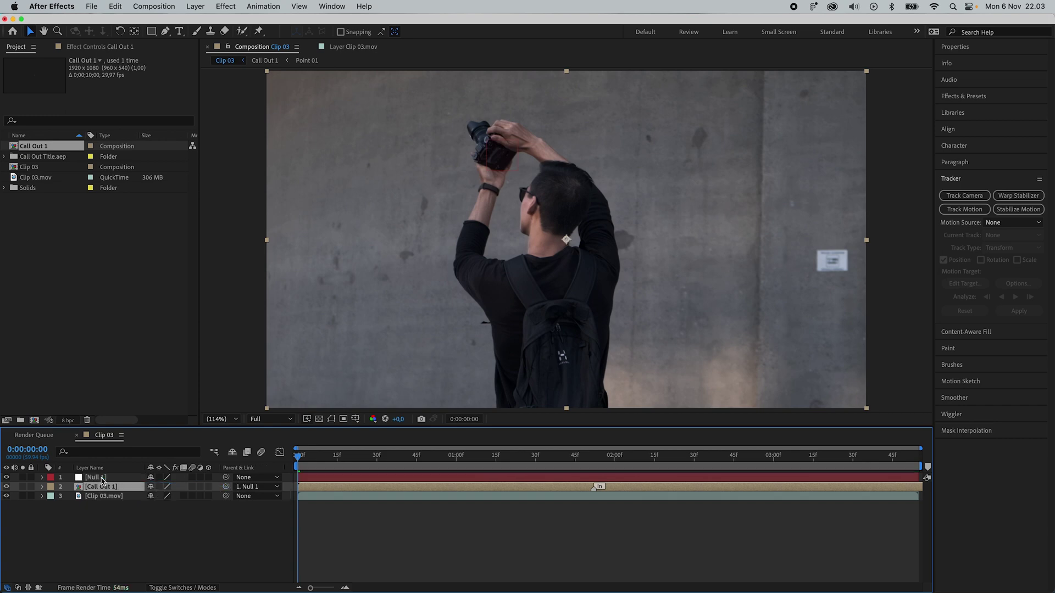
{"action": "left_click", "coordinate": [277, 487]}
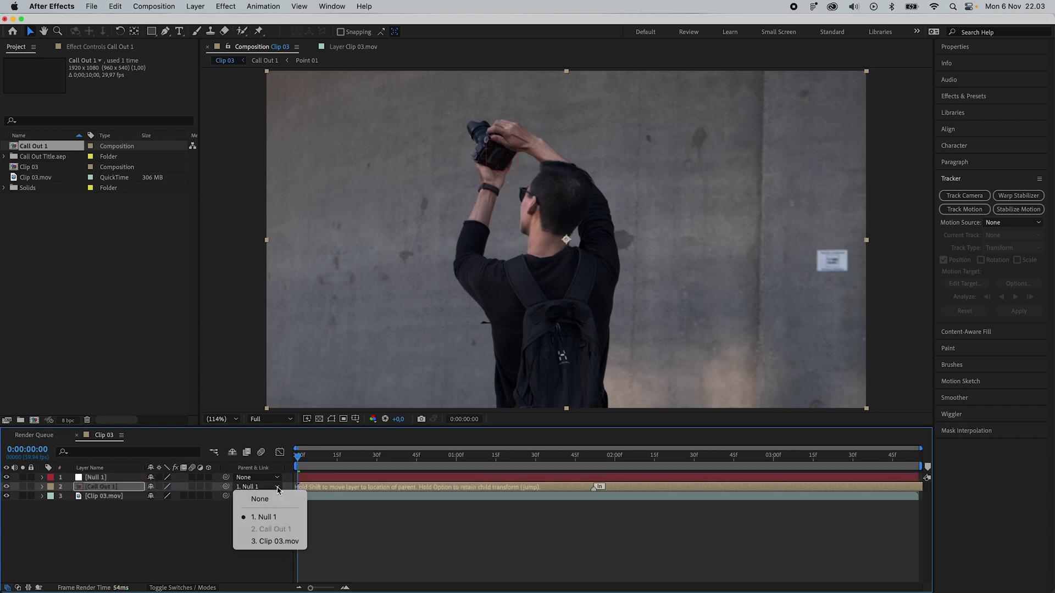
{"action": "left_click", "coordinate": [278, 490]}
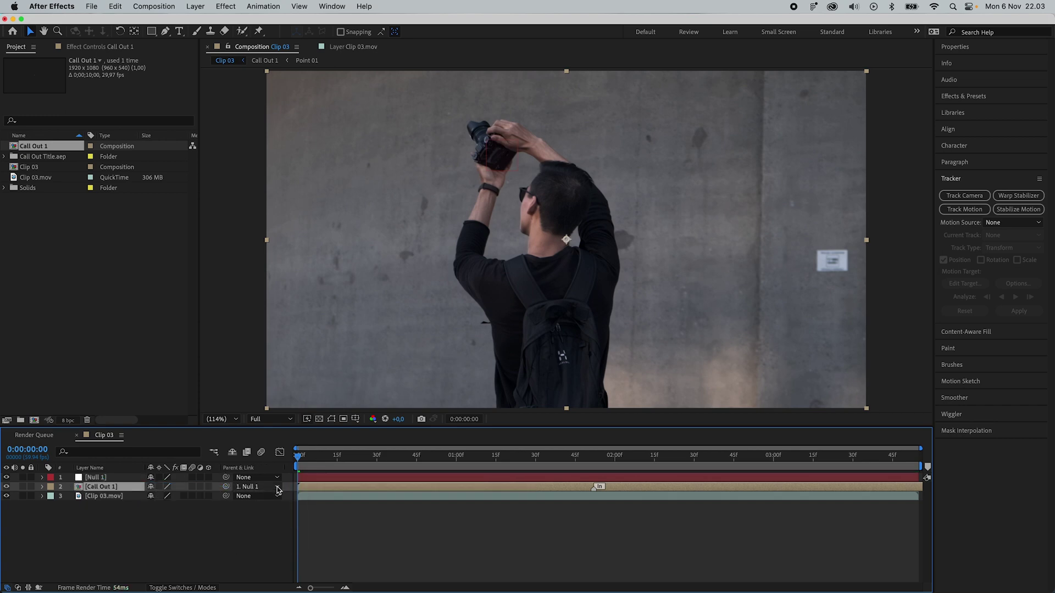
{"action": "right_click", "coordinate": [267, 469]}
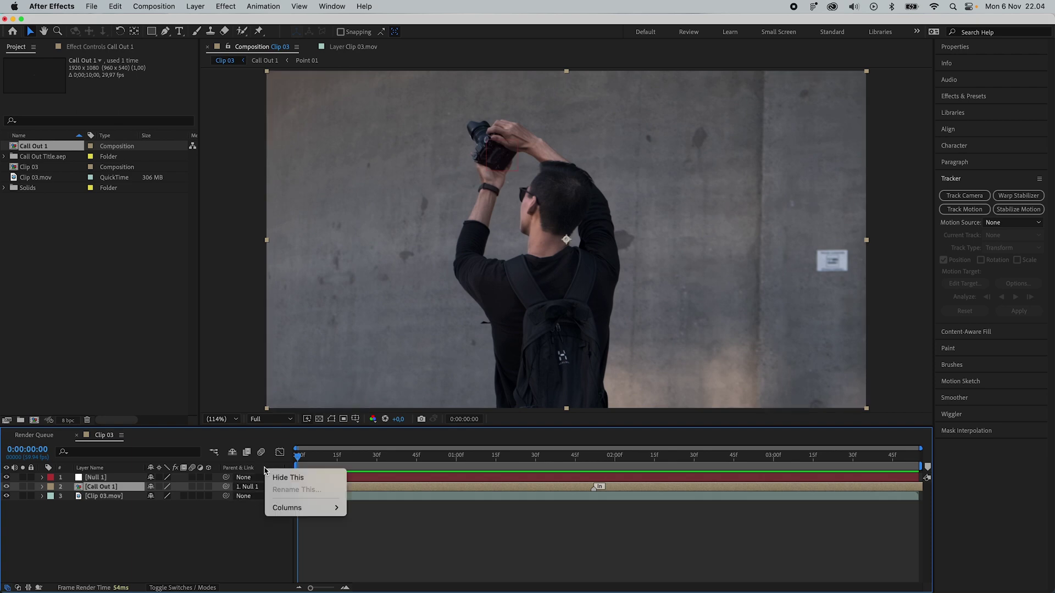
{"action": "mouse_move", "coordinate": [295, 510]}
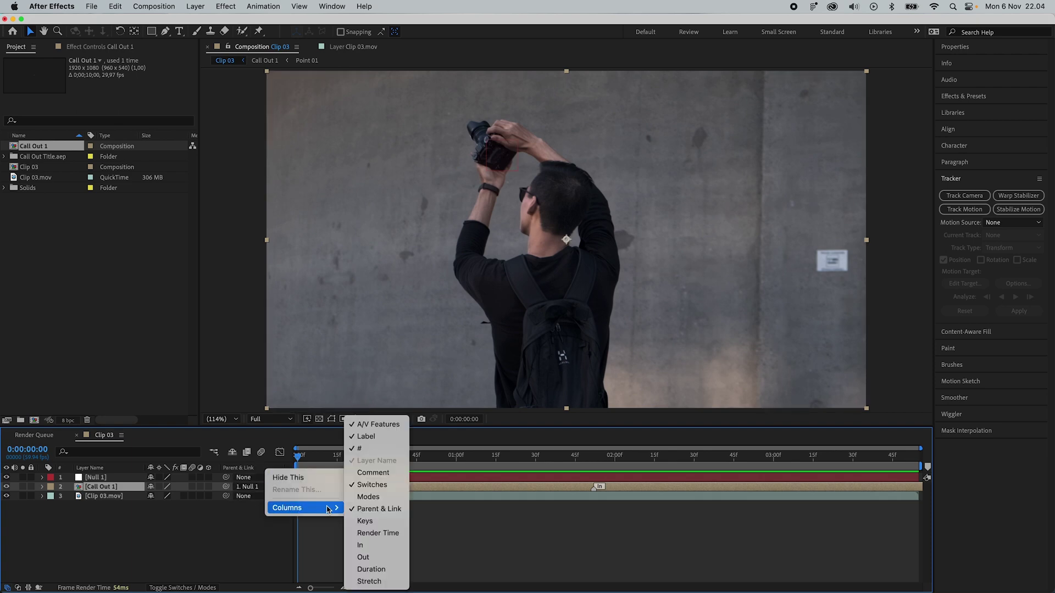
{"action": "left_click", "coordinate": [232, 538]}
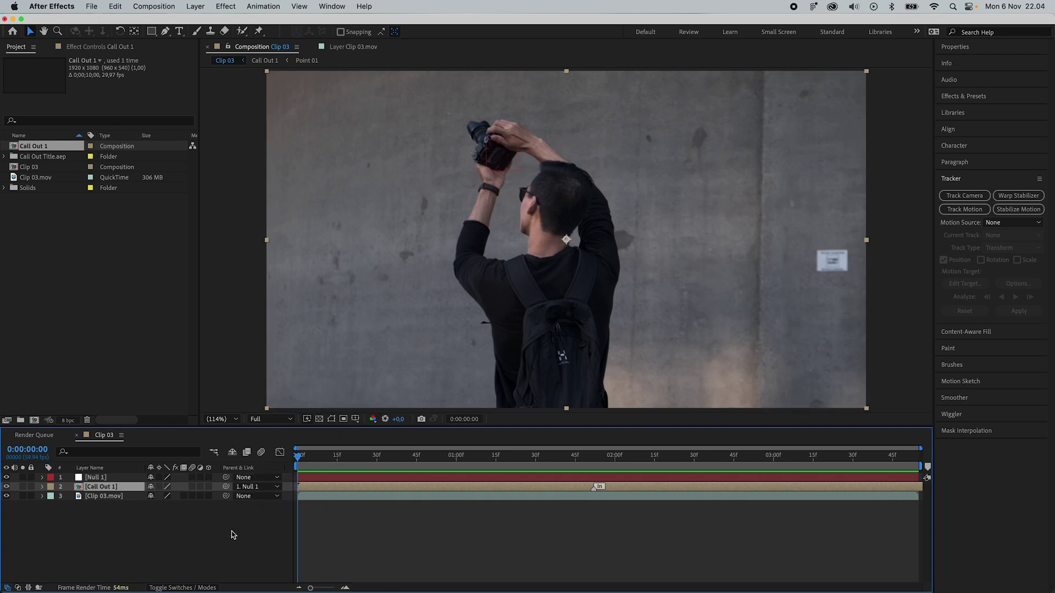
At a frame where the call-out is fully shown, move Call Out 1 so its pointer dot sits on the camera, and preview it.
{"action": "left_click_drag", "start_coordinate": [301, 459], "coordinate": [717, 461]}
{"action": "left_click_drag", "start_coordinate": [519, 185], "coordinate": [436, 127]}
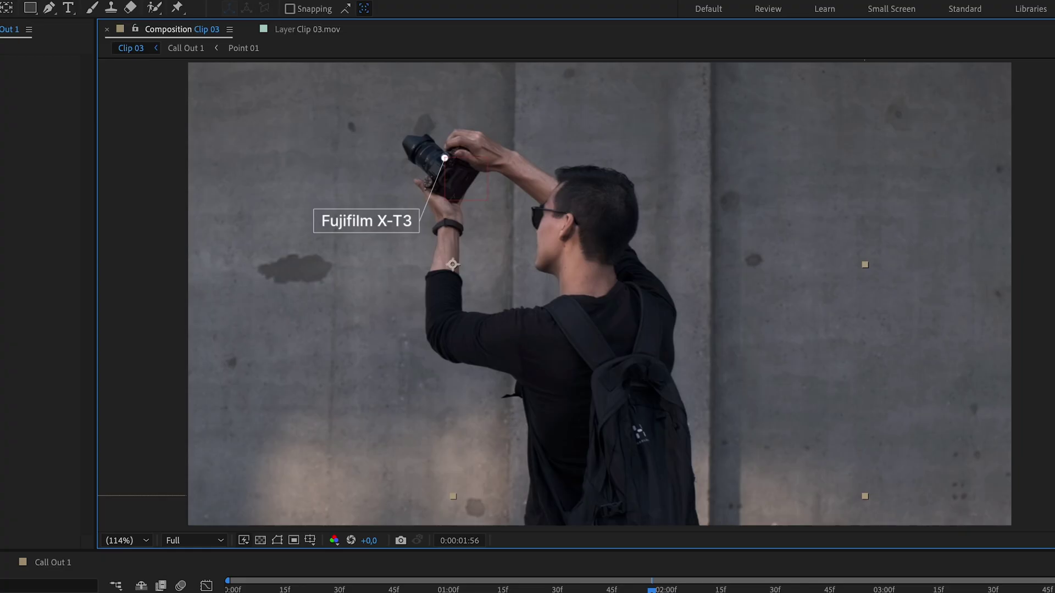
{"action": "left_click_drag", "start_coordinate": [445, 158], "coordinate": [444, 150]}
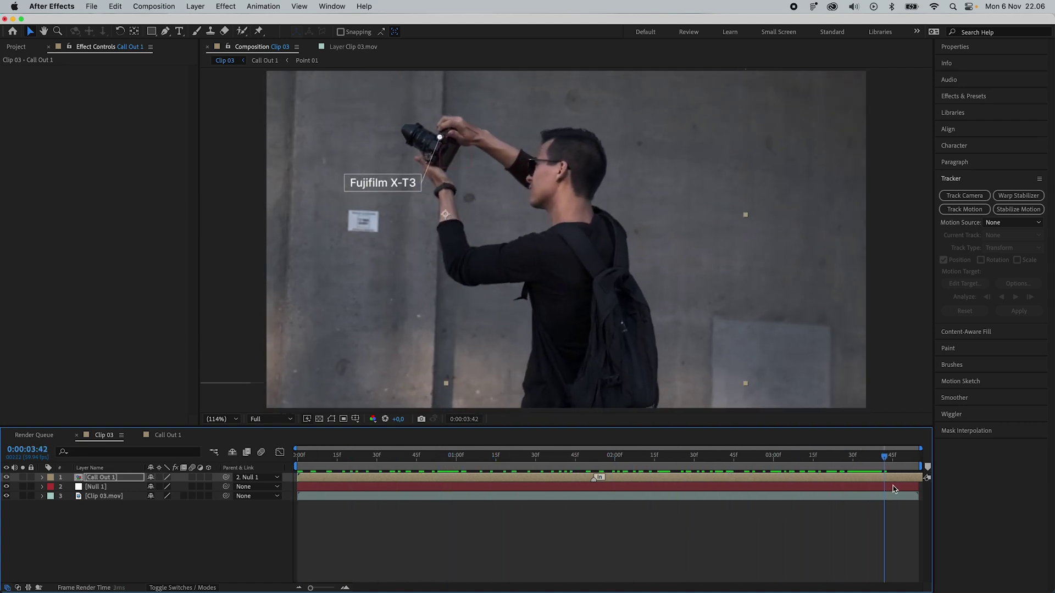
{"action": "left_click", "coordinate": [338, 456]}
{"action": "key", "text": "space"}
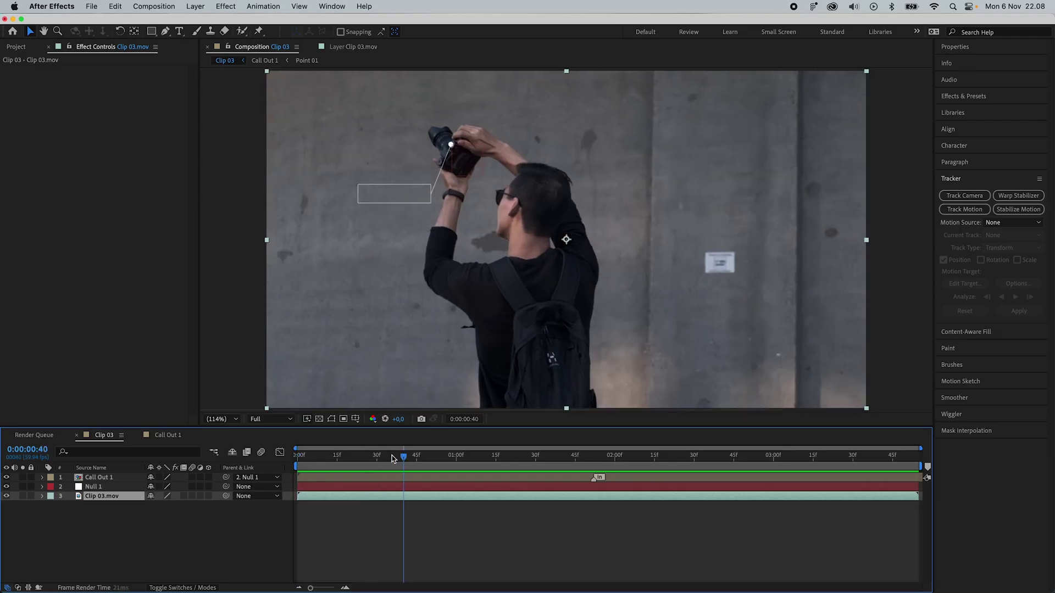
At the start of the timeline, add a second motion track to Clip 03.mov, keeping its options at Luminance and Stop Tracking below 80 %.
{"action": "left_click_drag", "start_coordinate": [269, 586], "coordinate": [221, 590]}
{"action": "left_click_drag", "start_coordinate": [366, 461], "coordinate": [298, 459]}
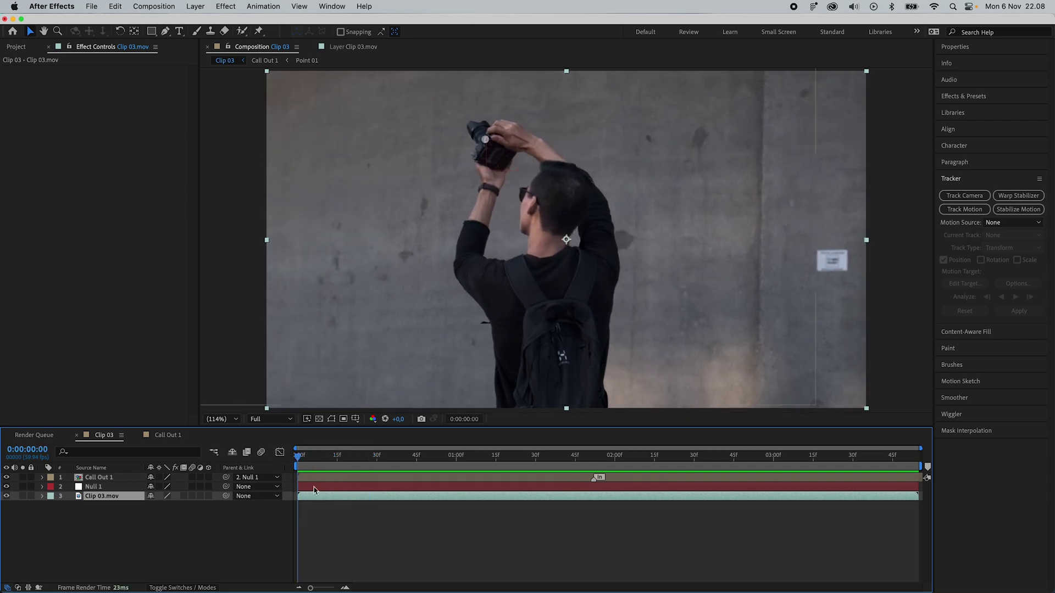
{"action": "double_click", "coordinate": [348, 497]}
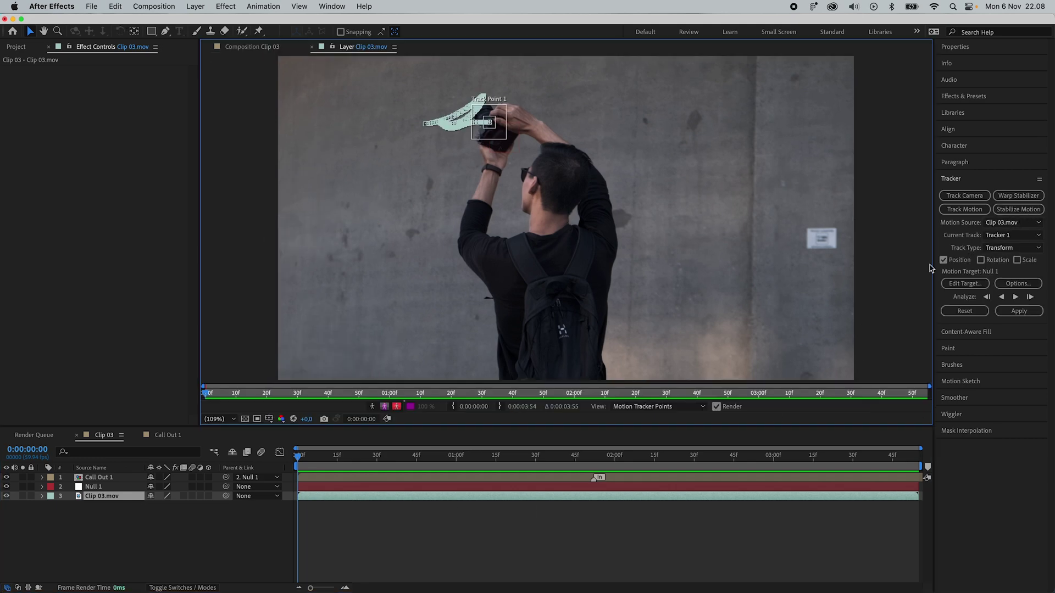
{"action": "left_click", "coordinate": [964, 209]}
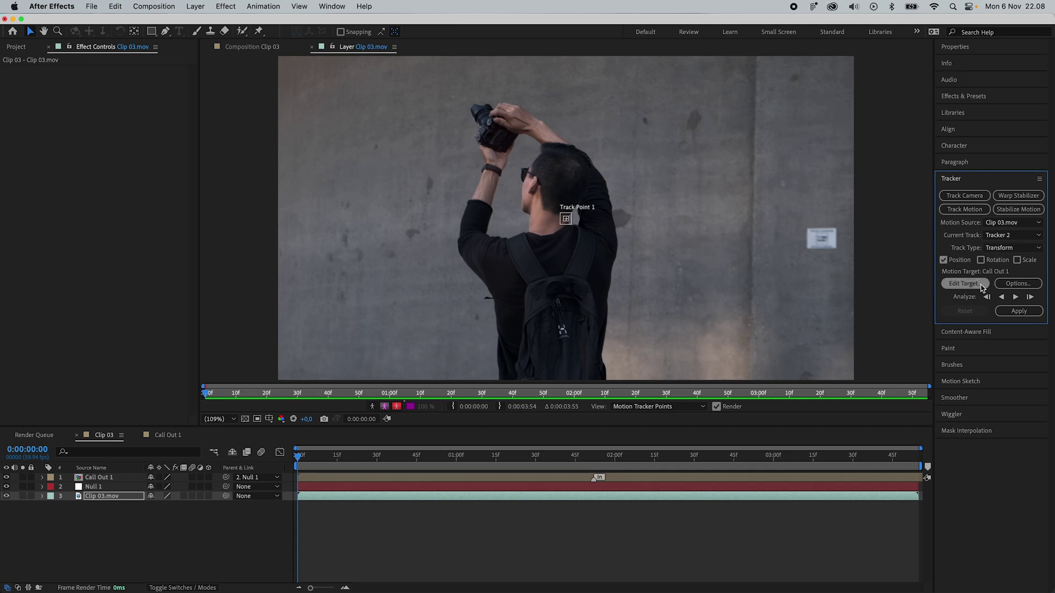
{"action": "left_click", "coordinate": [1020, 284]}
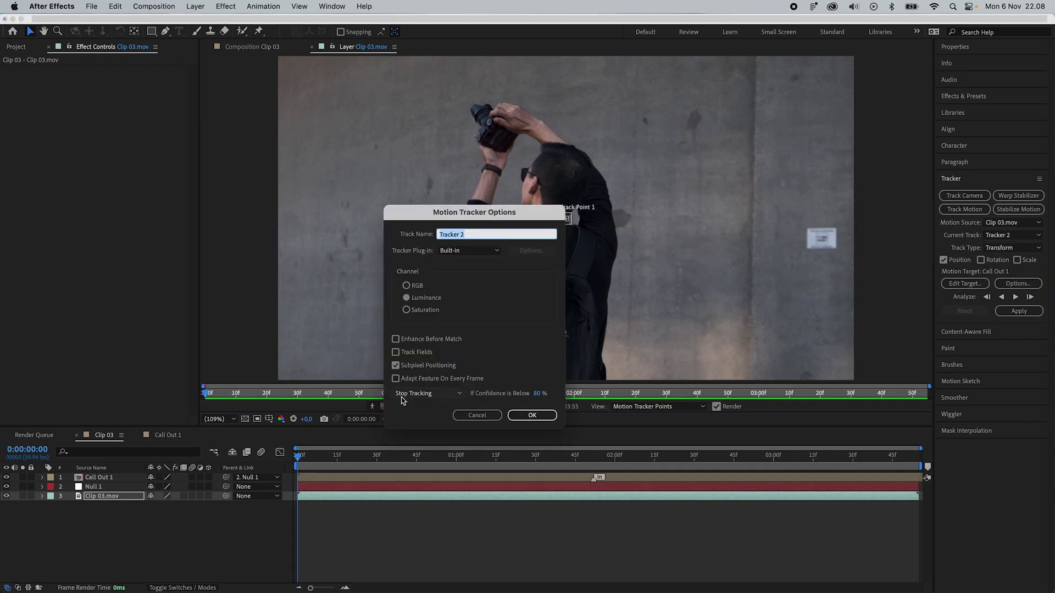
{"action": "left_click", "coordinate": [532, 415]}
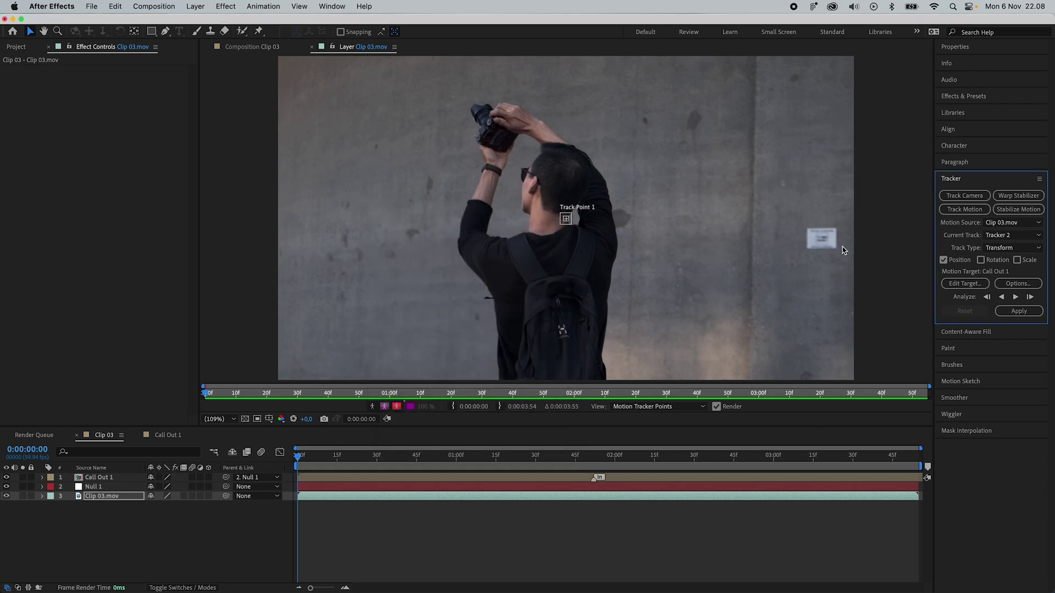
Place the new track point on the upper-left corner of the wall sign and enlarge its search region.
{"action": "key", "text": "period"}
{"action": "key", "text": "period"}
{"action": "left_click_drag", "start_coordinate": [573, 230], "coordinate": [567, 182]}
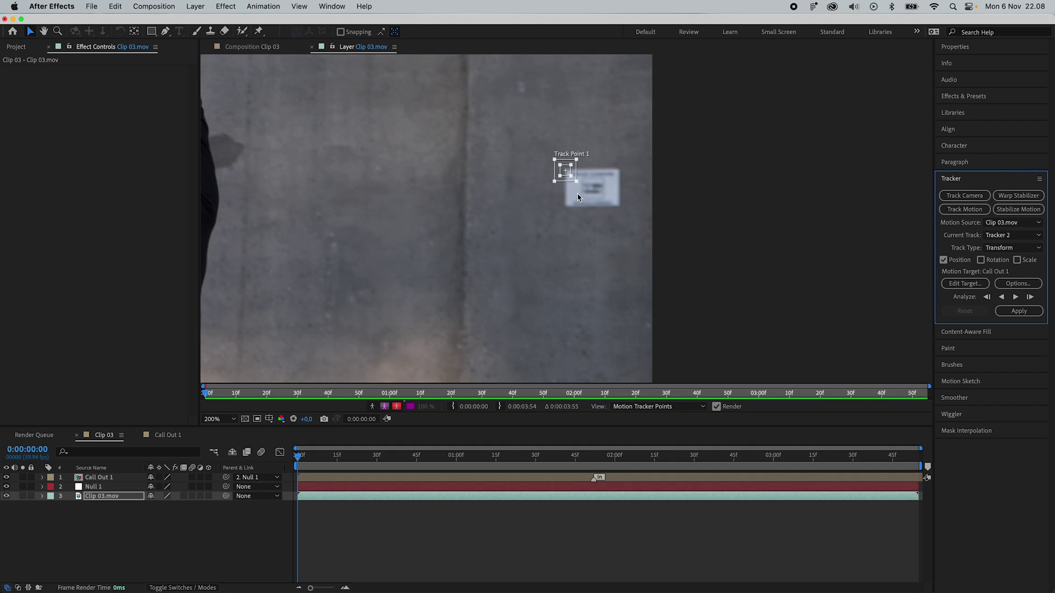
{"action": "scroll", "coordinate": [579, 192], "scroll_direction": "up", "scroll_amount": 2}
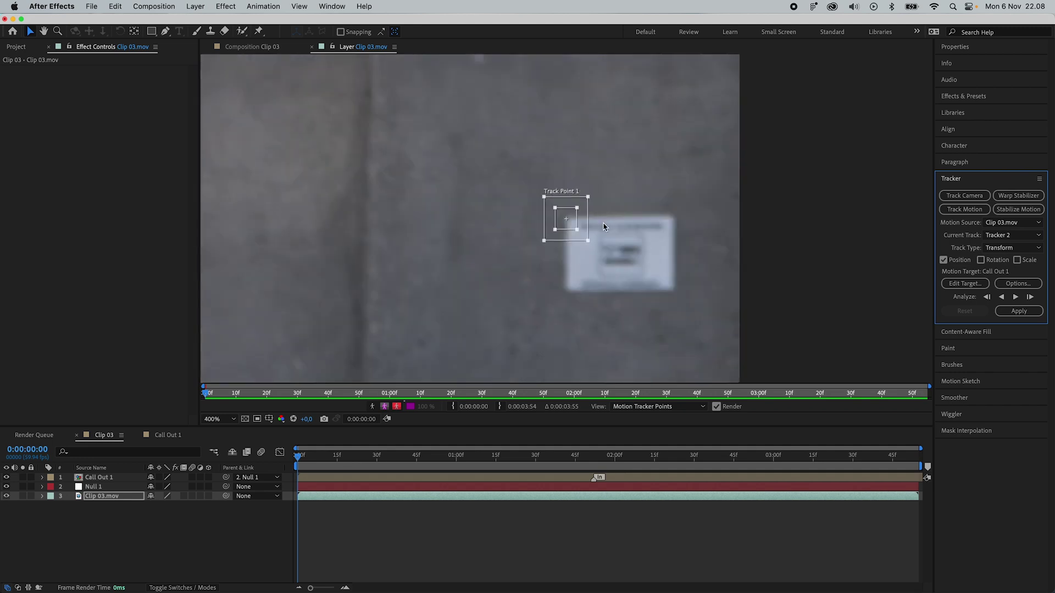
{"action": "left_click_drag", "start_coordinate": [588, 241], "coordinate": [608, 261]}
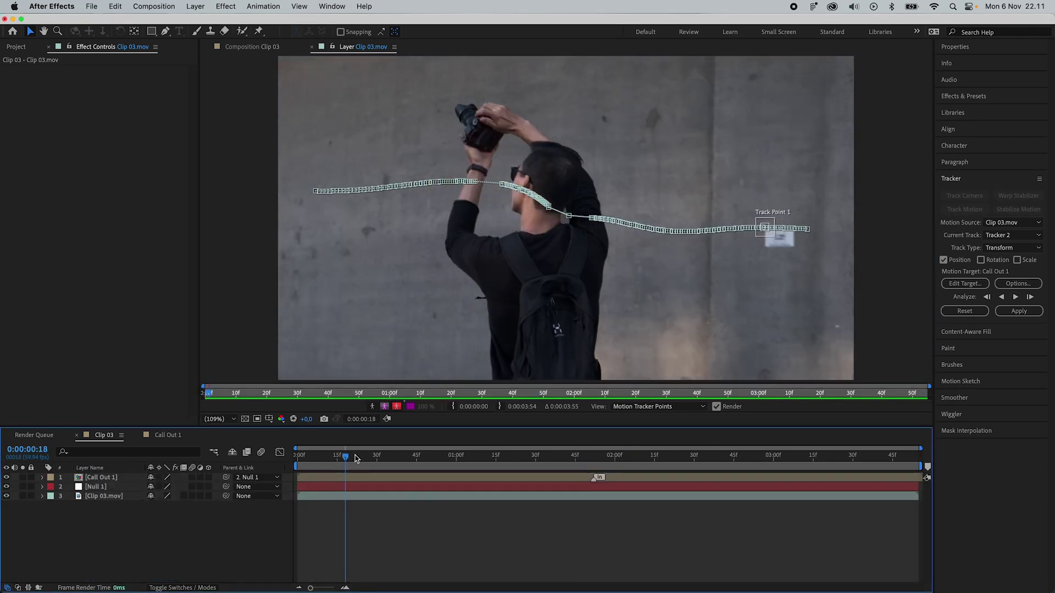
Scrub through the tracked sign path and create a new null object in the Clip 03 composition.
{"action": "mouse_move", "coordinate": [353, 457]}
{"action": "left_mouse_down"}
{"action": "mouse_move", "coordinate": [883, 466]}
{"action": "mouse_move", "coordinate": [366, 458]}
{"action": "left_mouse_up"}
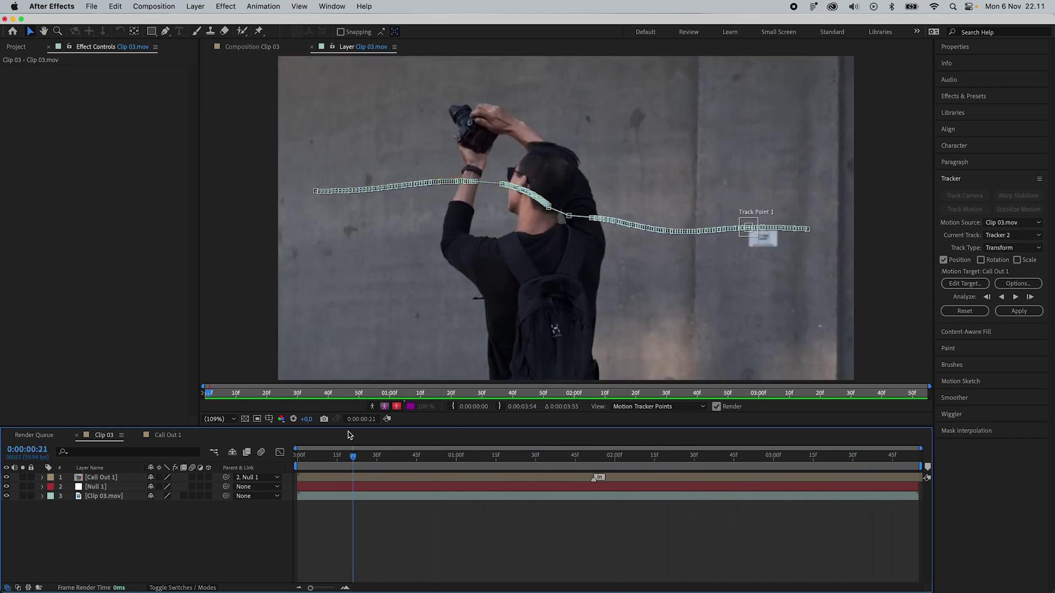
{"action": "right_click", "coordinate": [110, 528]}
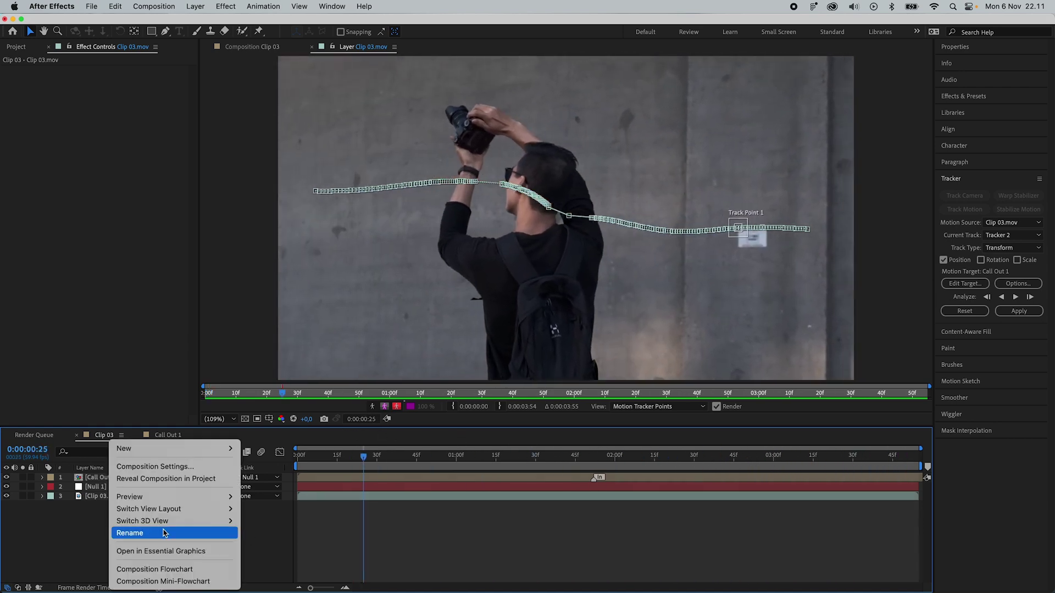
{"action": "mouse_move", "coordinate": [233, 449]}
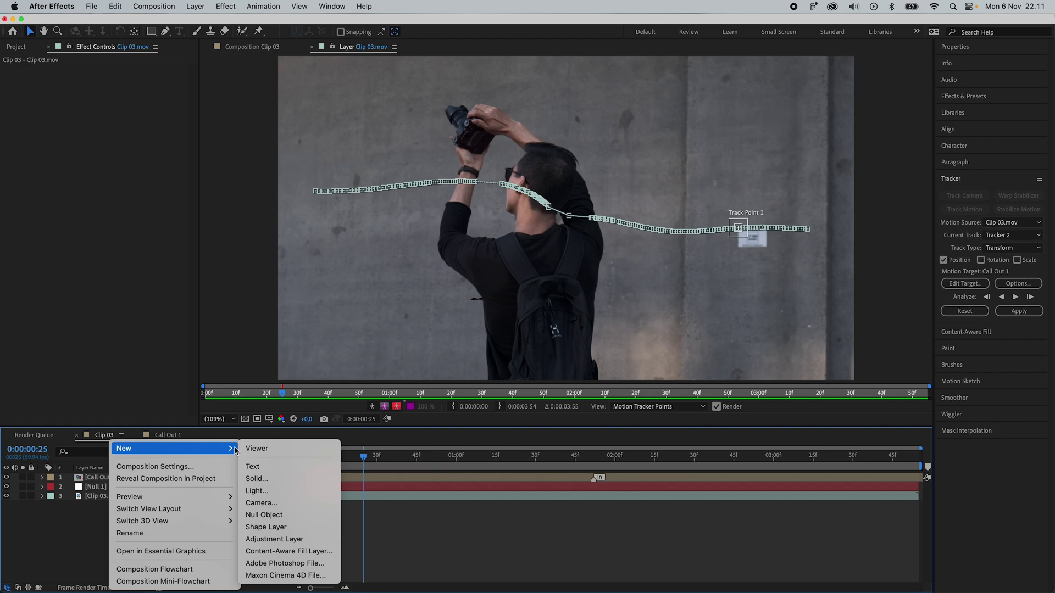
{"action": "left_click", "coordinate": [310, 515]}
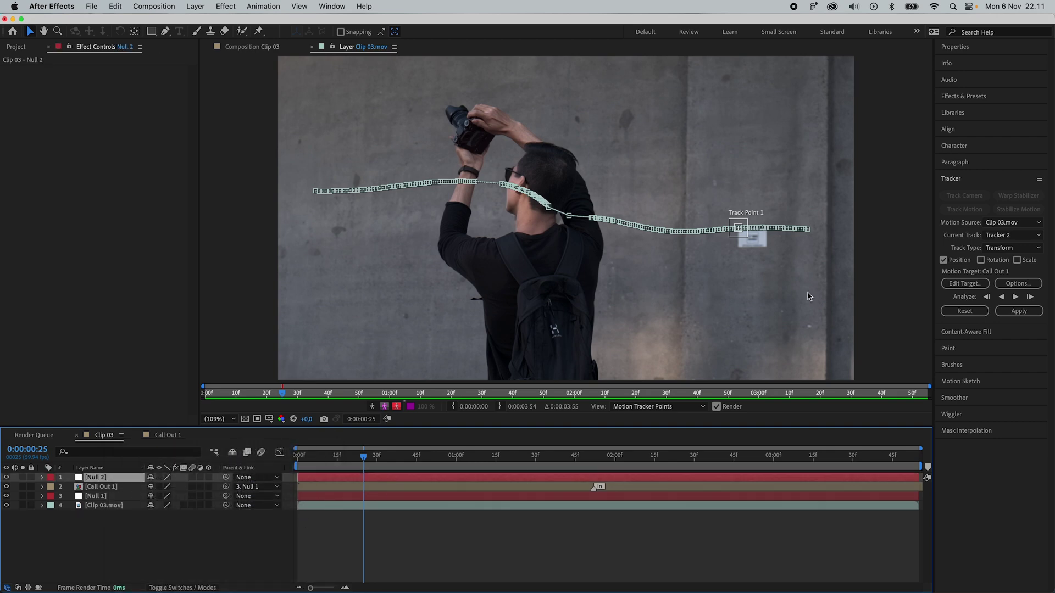
Set the Null 2 layer as the motion target of Tracker 2.
{"action": "key", "text": "space"}
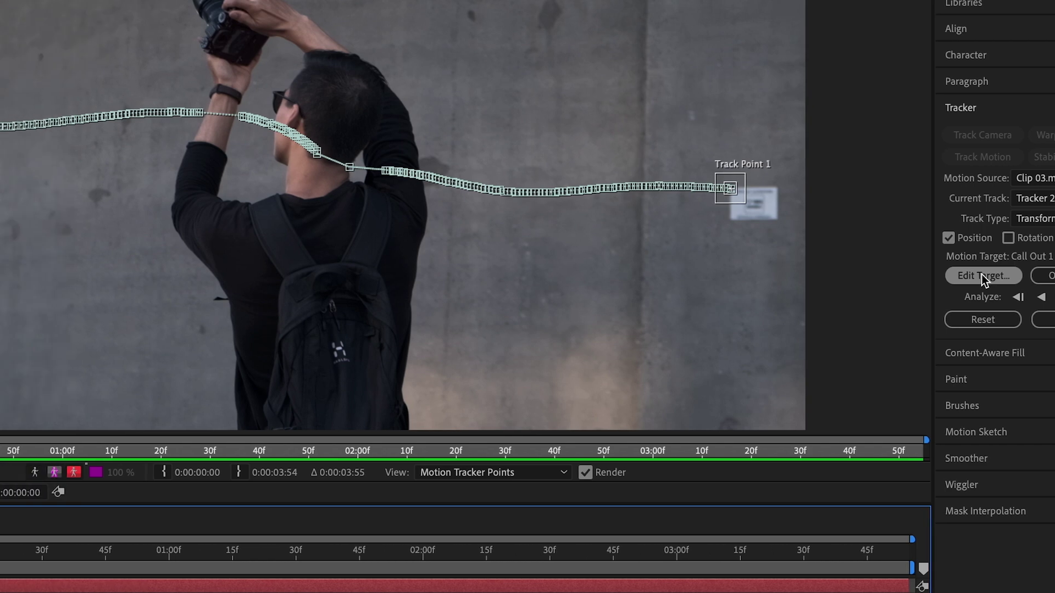
{"action": "left_click", "coordinate": [907, 274]}
{"action": "left_click", "coordinate": [591, 309]}
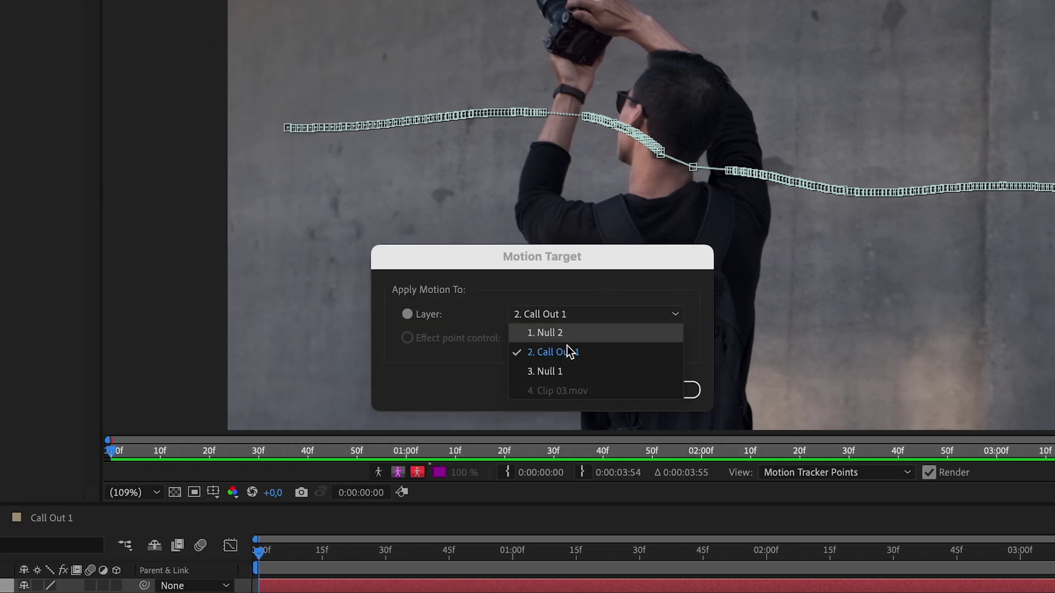
{"action": "left_click", "coordinate": [567, 335]}
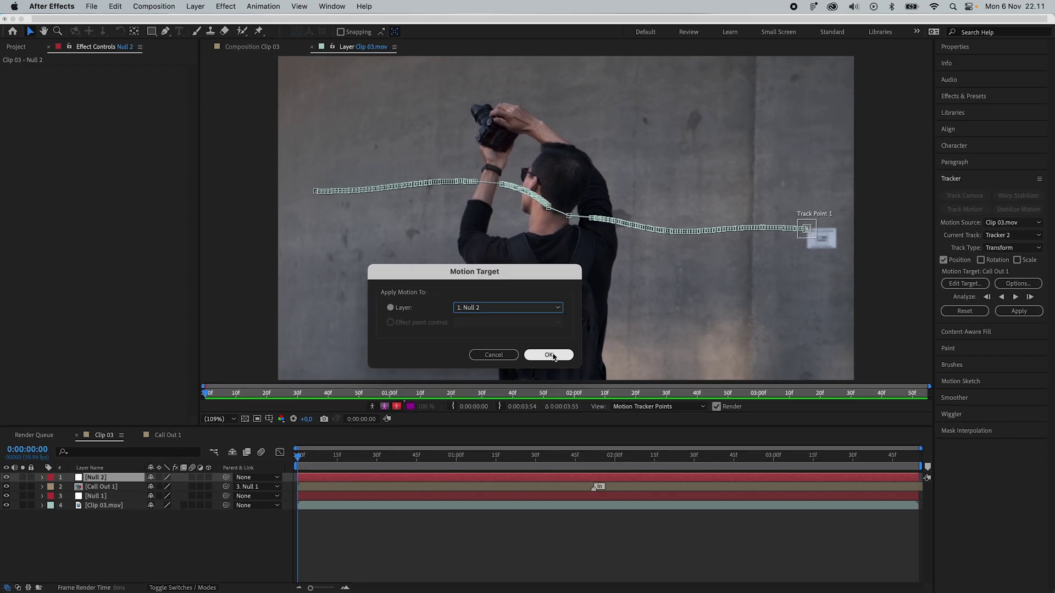
{"action": "left_click", "coordinate": [549, 354]}
Apply Tracker 2's motion to Null 2 and preview the composition.
{"action": "left_click", "coordinate": [1019, 311]}
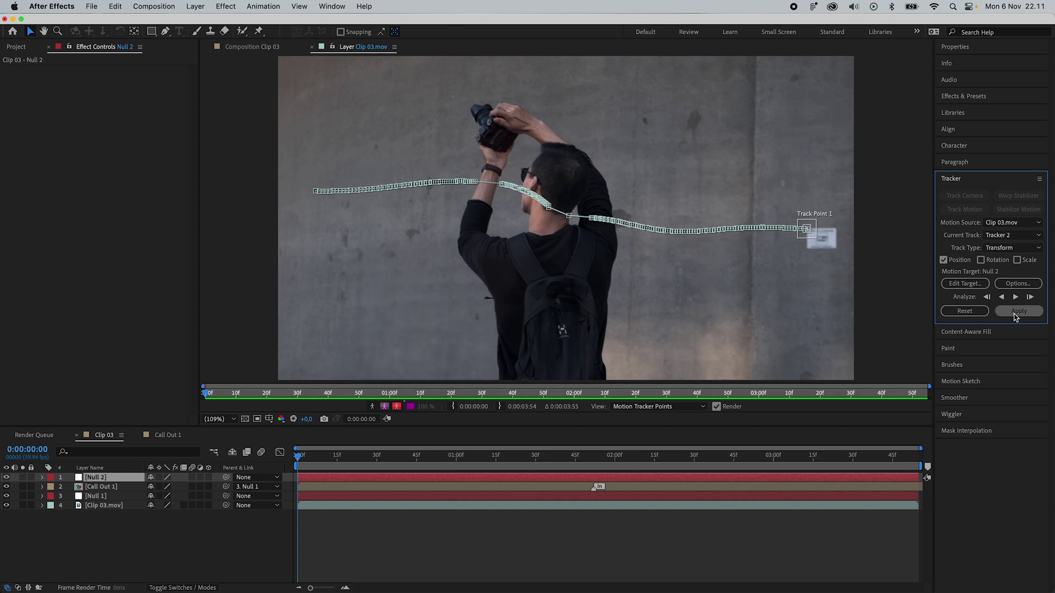
{"action": "left_click", "coordinate": [515, 336]}
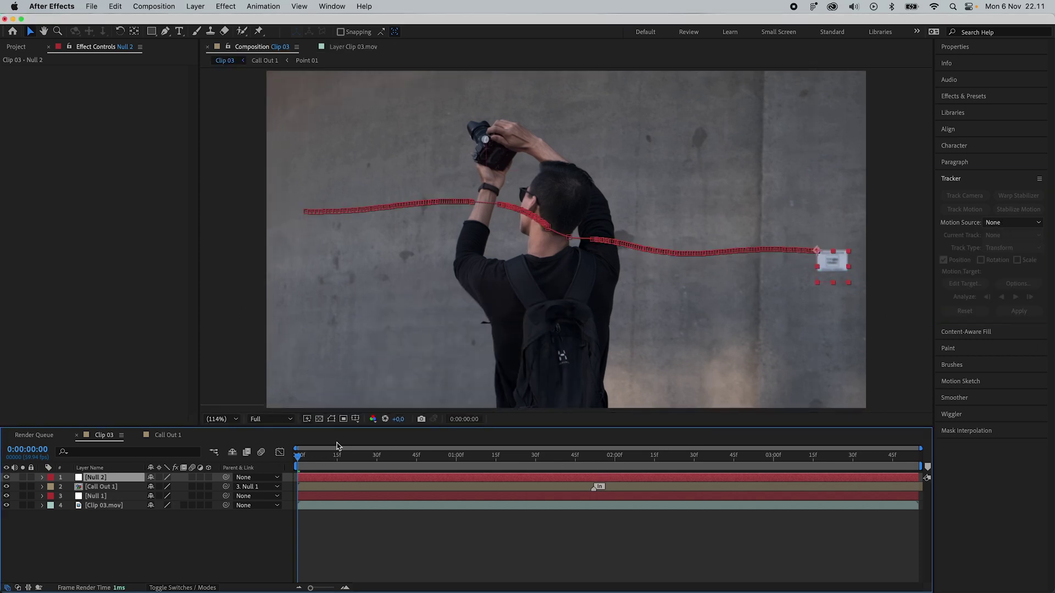
{"action": "key", "text": "space"}
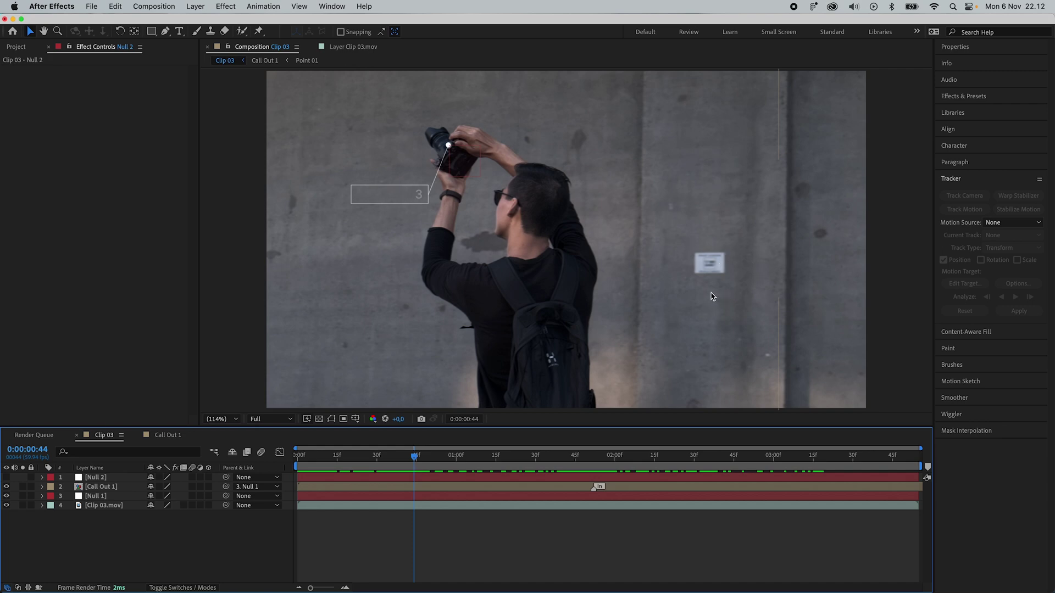
Capture a screenshot of clean wall near the sign and import the PNG from Finder's Recents into the project.
{"action": "left_click_drag", "start_coordinate": [683, 278], "coordinate": [738, 312]}
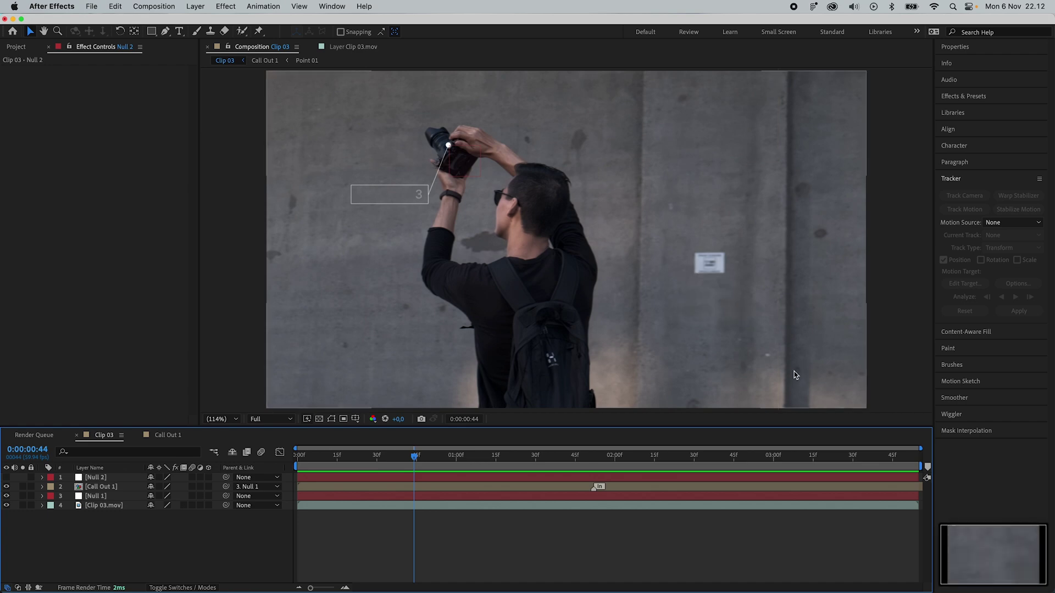
{"action": "left_click", "coordinate": [15, 47]}
{"action": "key", "text": "super+Tab"}
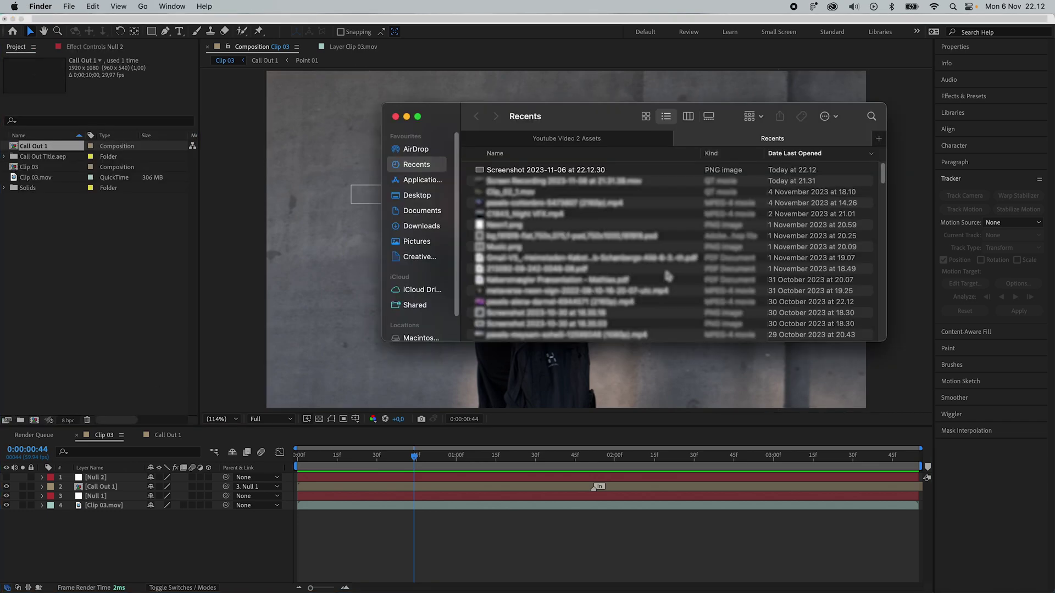
{"action": "left_click", "coordinate": [552, 172]}
{"action": "left_click_drag", "start_coordinate": [555, 172], "coordinate": [137, 237]}
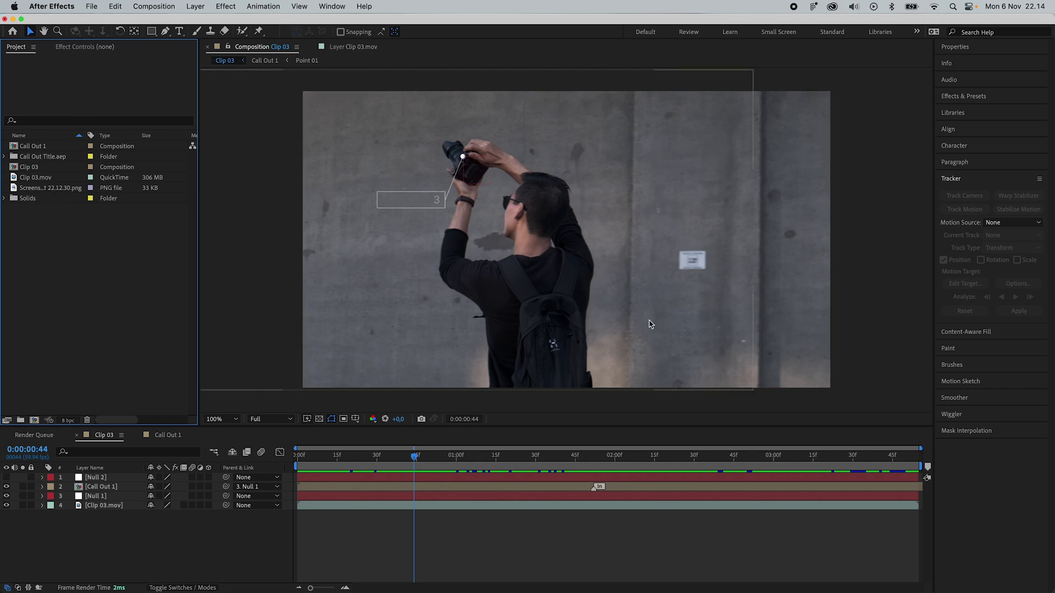
Place the wall screenshot PNG over the wall sign in the Clip 03 composition, check its alignment and deselect it.
{"action": "left_click", "coordinate": [42, 190]}
{"action": "left_click_drag", "start_coordinate": [48, 192], "coordinate": [693, 263]}
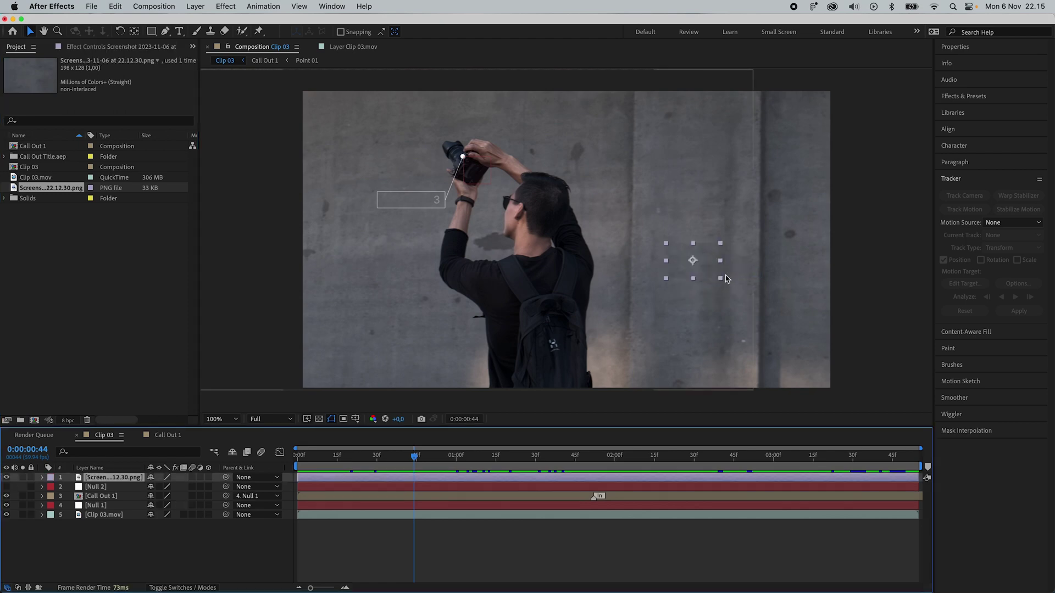
{"action": "key", "text": "period"}
{"action": "scroll", "coordinate": [669, 291], "scroll_direction": "right", "scroll_amount": 10}
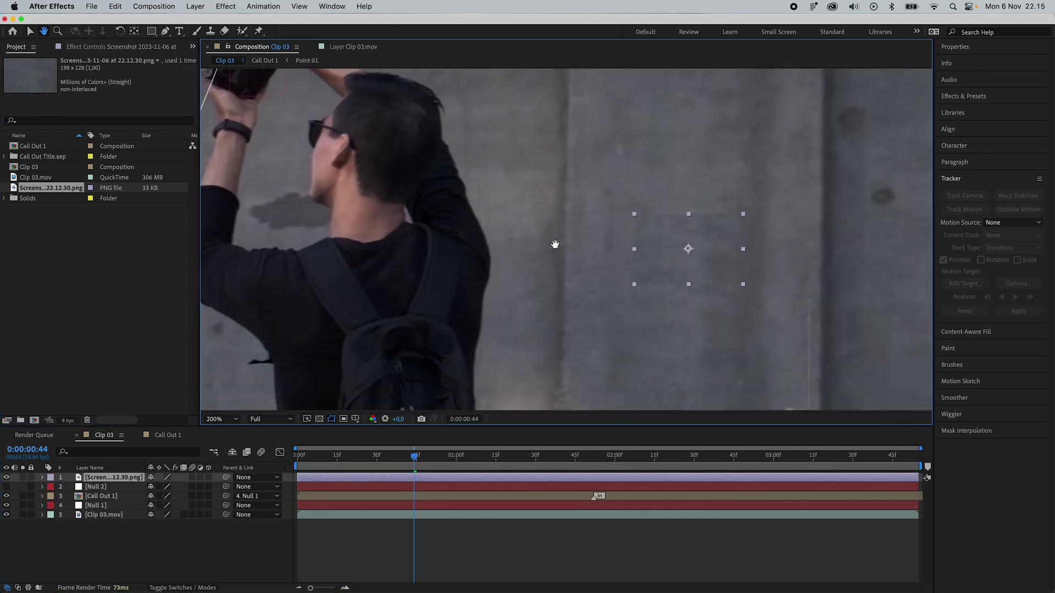
{"action": "left_click", "coordinate": [586, 572]}
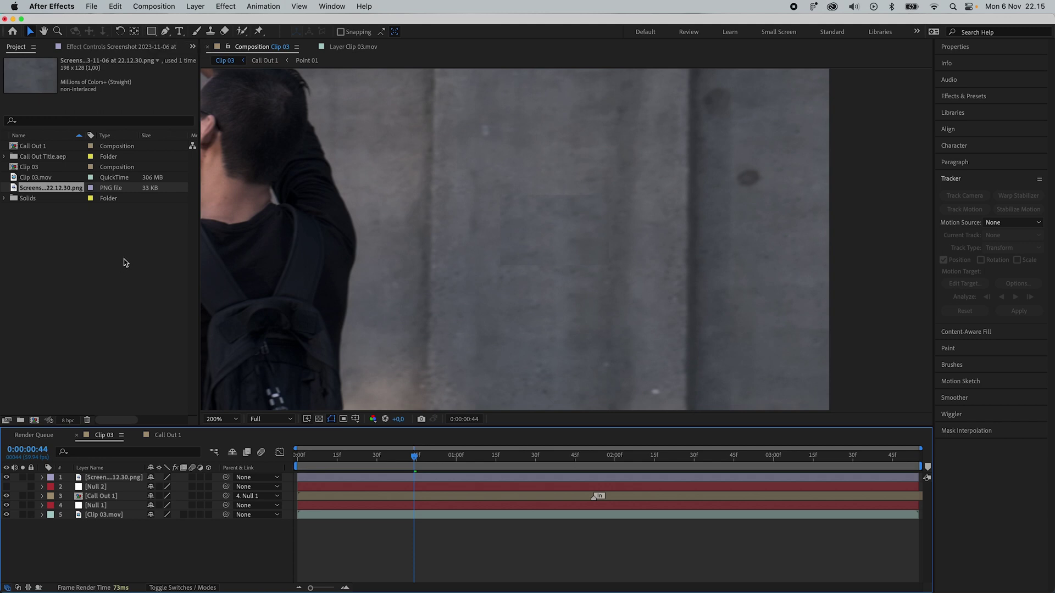
Draw a rectangular mask inside the wall screenshot layer and set its mask feather to about 24 pixels.
{"action": "left_click", "coordinate": [152, 32]}
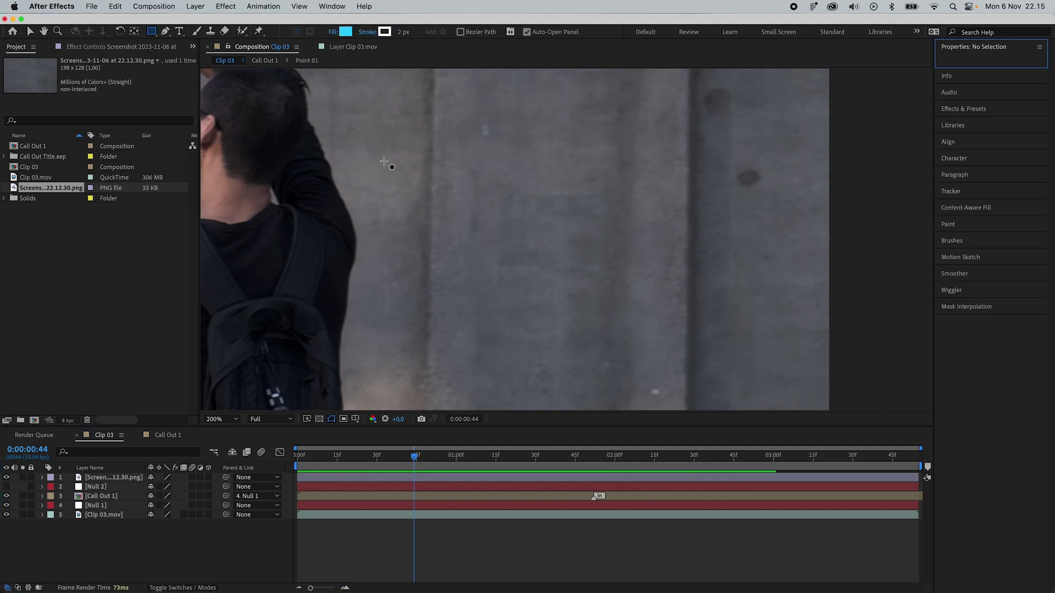
{"action": "left_click", "coordinate": [362, 481]}
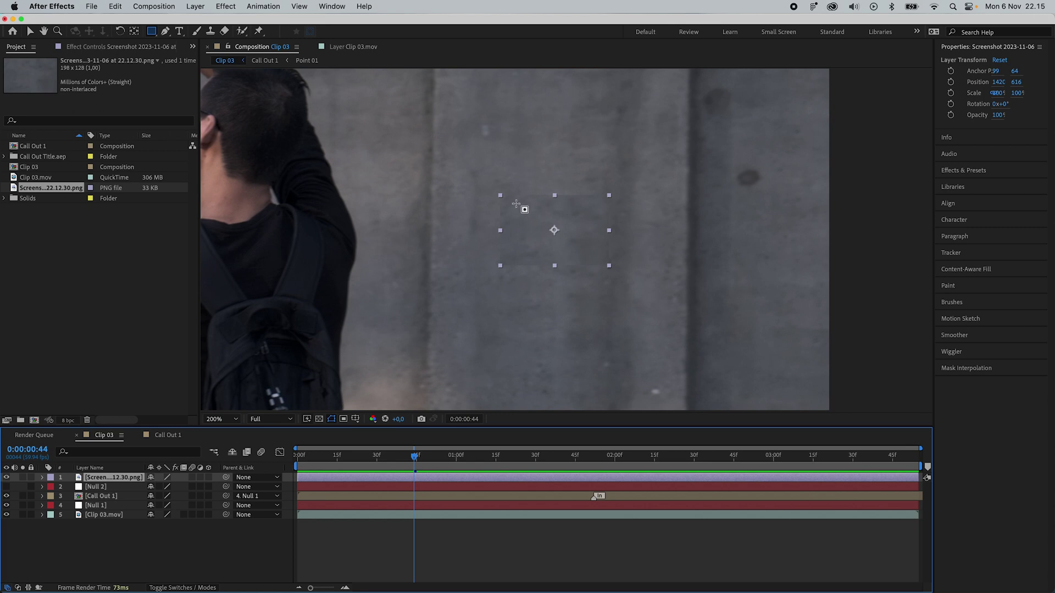
{"action": "mouse_move", "coordinate": [514, 207]}
{"action": "left_mouse_down"}
{"action": "mouse_move", "coordinate": [577, 237]}
{"action": "mouse_move", "coordinate": [595, 259]}
{"action": "left_mouse_up"}
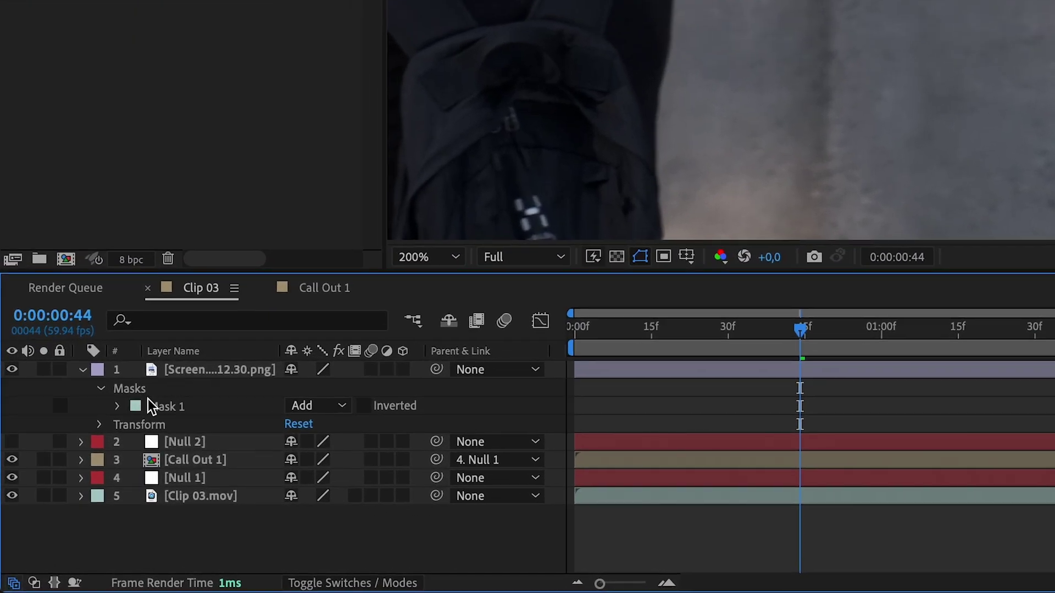
{"action": "left_click", "coordinate": [118, 406]}
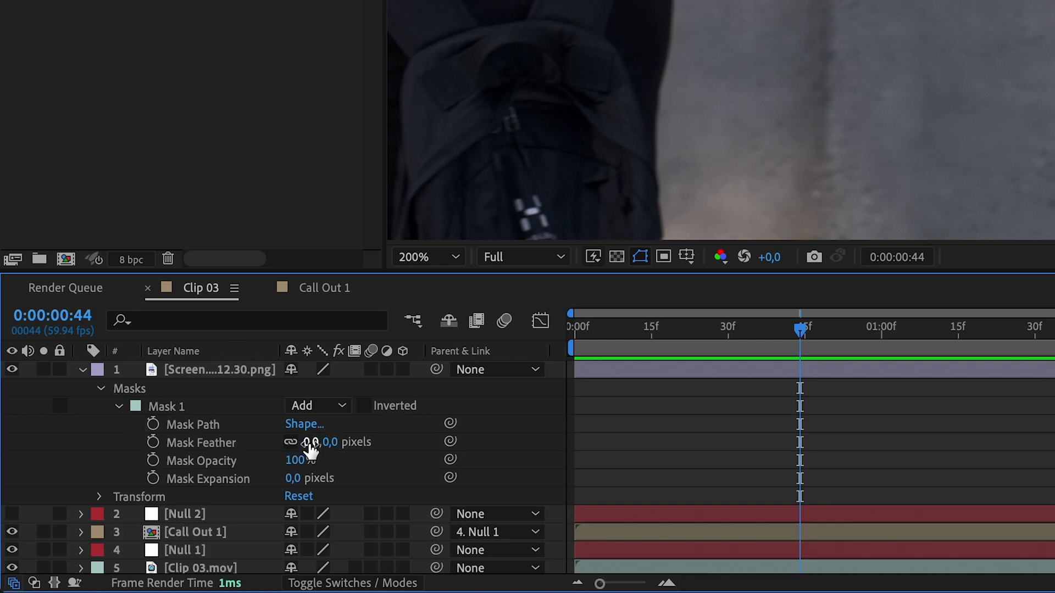
{"action": "left_click_drag", "start_coordinate": [310, 443], "coordinate": [331, 442]}
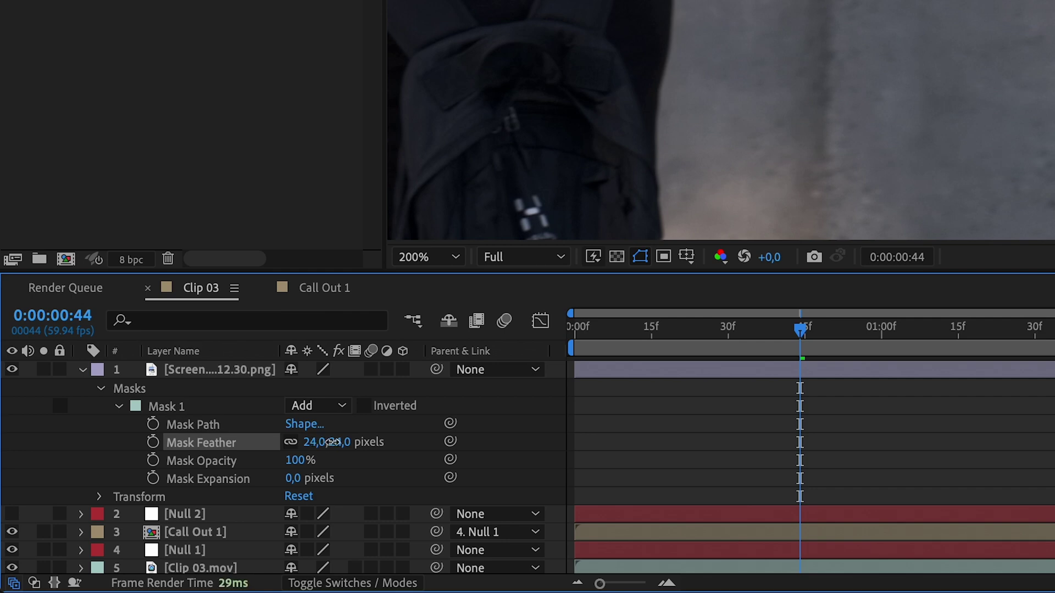
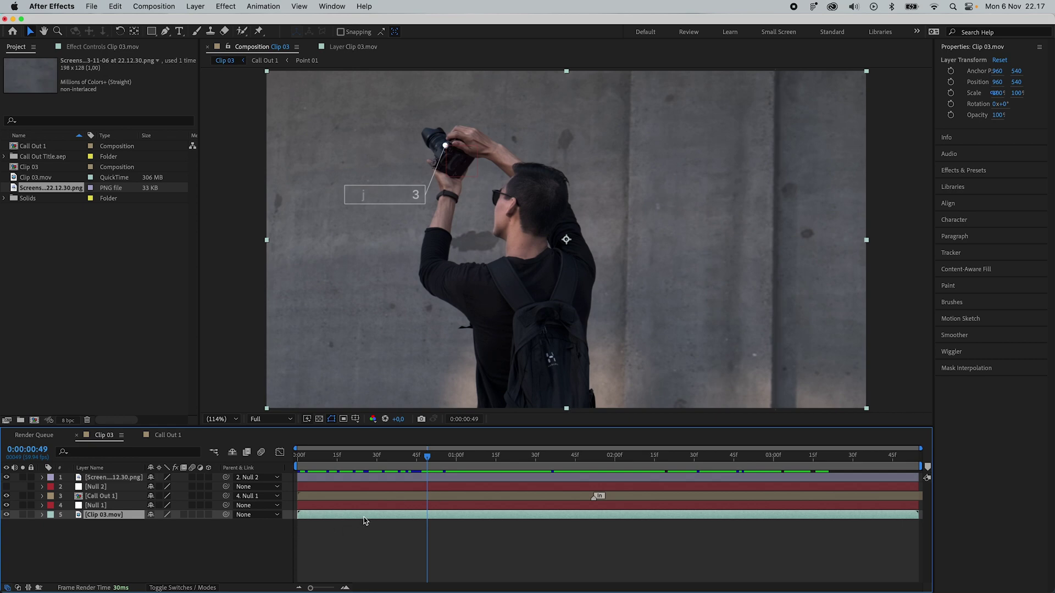
Duplicate the Clip 03.mov layer and move the copy to the top of the layer stack.
{"action": "key", "text": "super+d"}
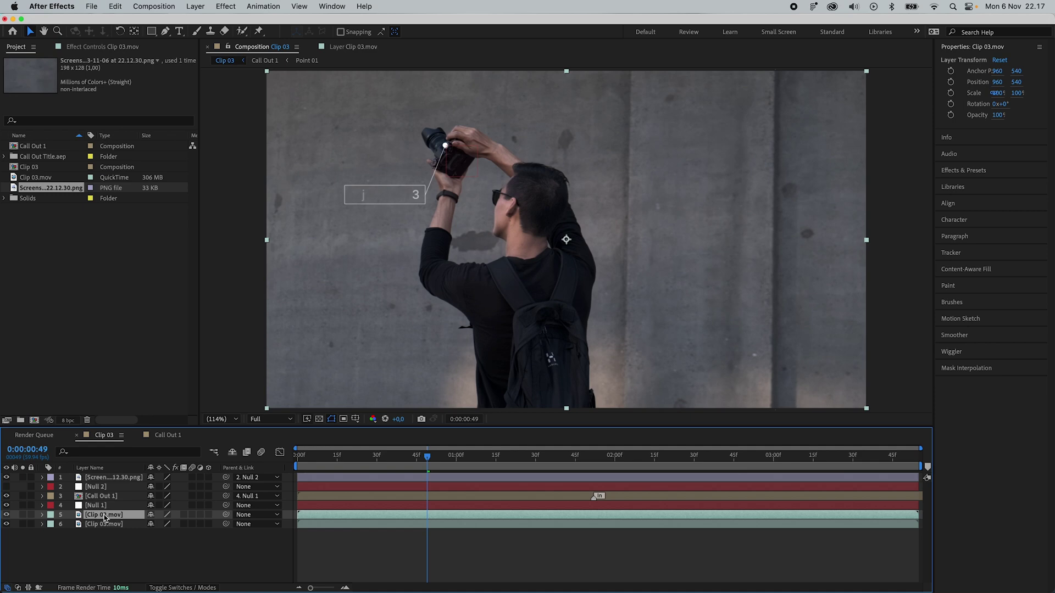
{"action": "left_click_drag", "start_coordinate": [104, 515], "coordinate": [110, 475]}
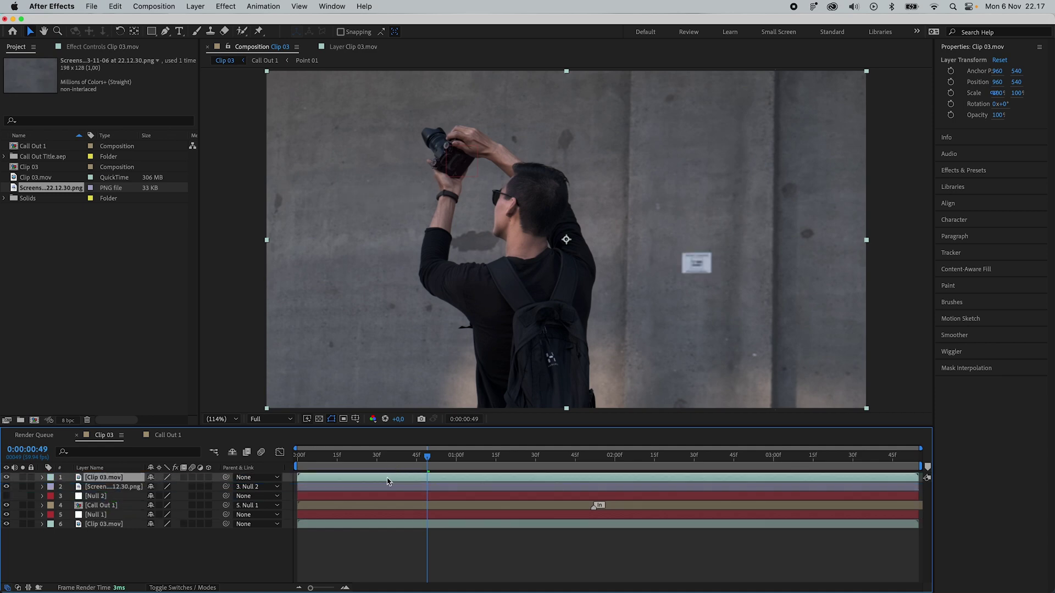
Isolate the man and his camera on the top Clip 03.mov layer with the Roto Brush and freeze the propagation.
{"action": "double_click", "coordinate": [388, 482]}
{"action": "left_click", "coordinate": [151, 31]}
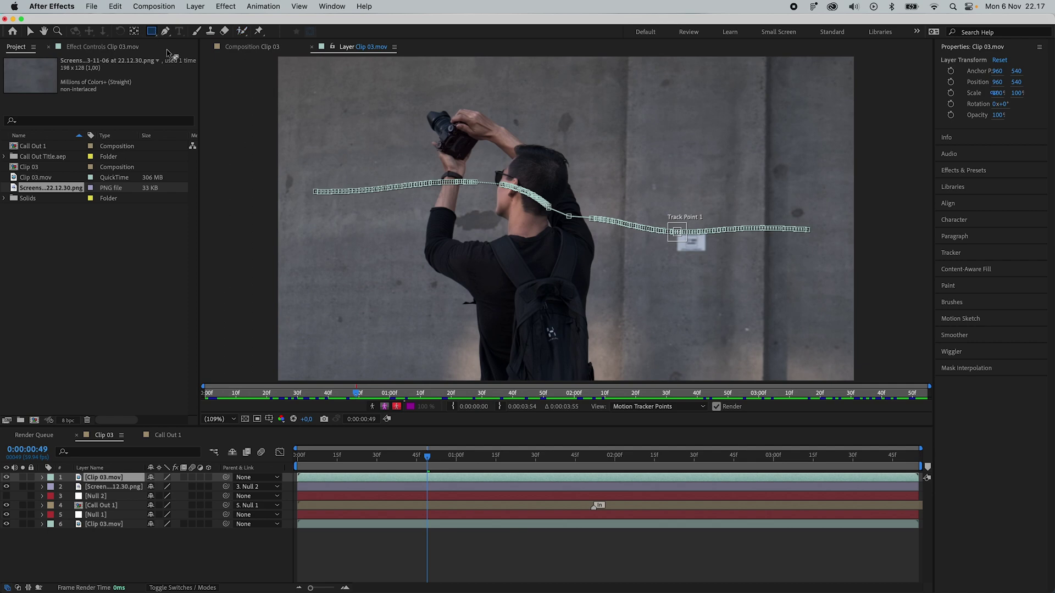
{"action": "left_click", "coordinate": [242, 33]}
{"action": "mouse_move", "coordinate": [477, 232]}
{"action": "left_mouse_down"}
{"action": "mouse_move", "coordinate": [502, 365]}
{"action": "mouse_move", "coordinate": [452, 129]}
{"action": "mouse_move", "coordinate": [519, 219]}
{"action": "mouse_move", "coordinate": [567, 255]}
{"action": "left_mouse_up"}
{"action": "left_click_drag", "start_coordinate": [468, 129], "coordinate": [494, 115]}
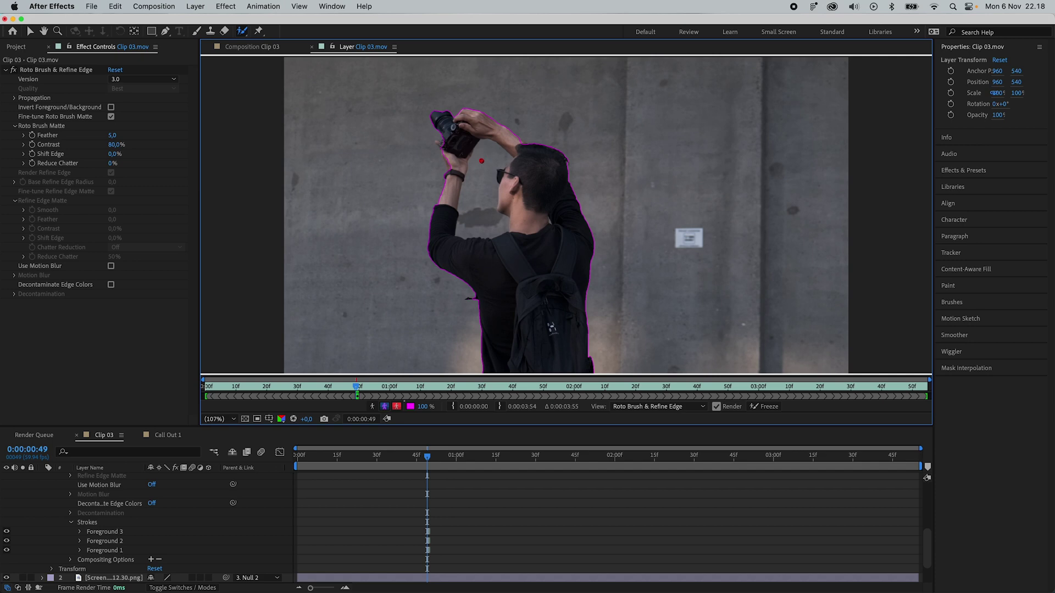
{"action": "left_click_drag", "start_coordinate": [477, 189], "coordinate": [489, 228]}
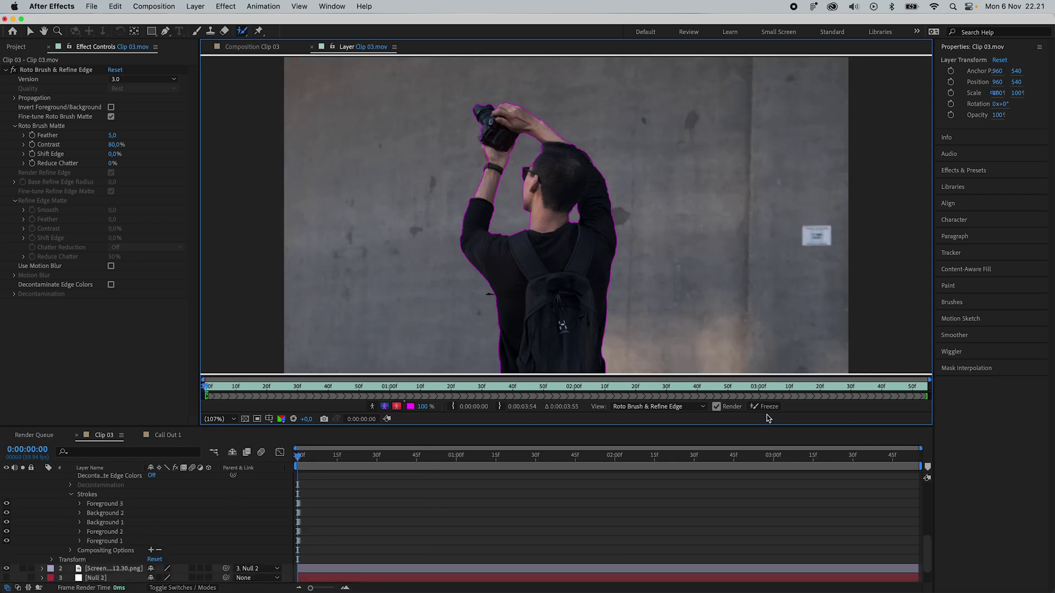
{"action": "left_click", "coordinate": [769, 406]}
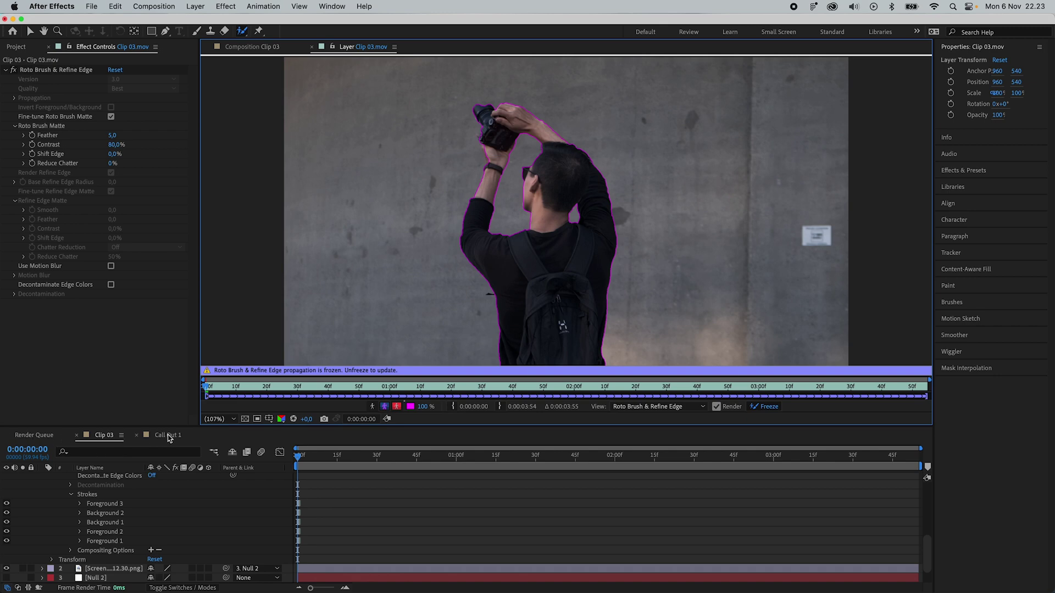
Return to the Clip 03 composition, select the wall patch layer and check its movement behind the man by scrubbing and playing back.
{"action": "left_click", "coordinate": [255, 48]}
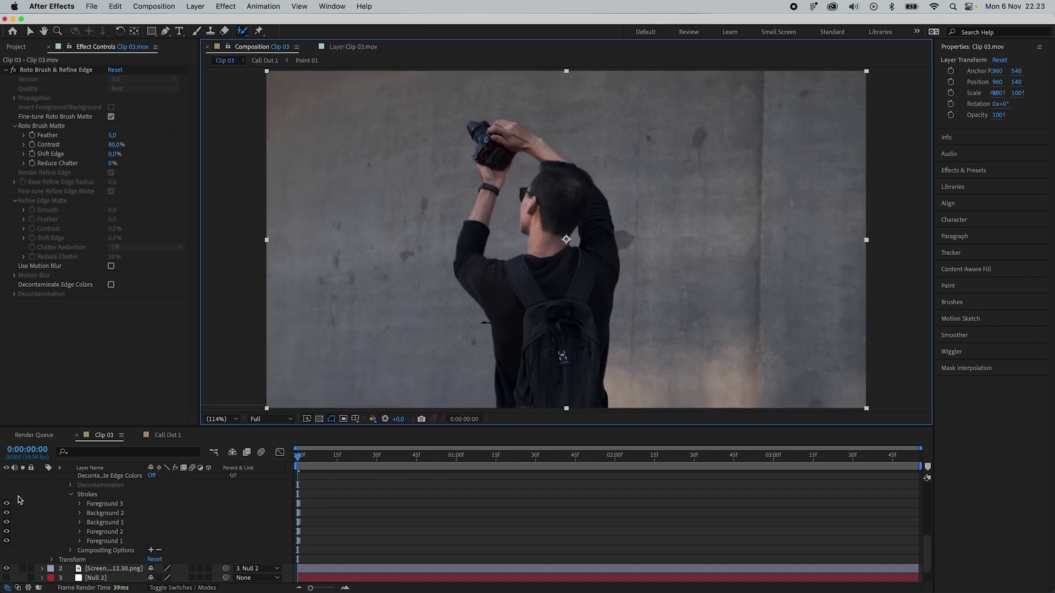
{"action": "scroll", "coordinate": [20, 497], "scroll_direction": "up", "scroll_amount": 10}
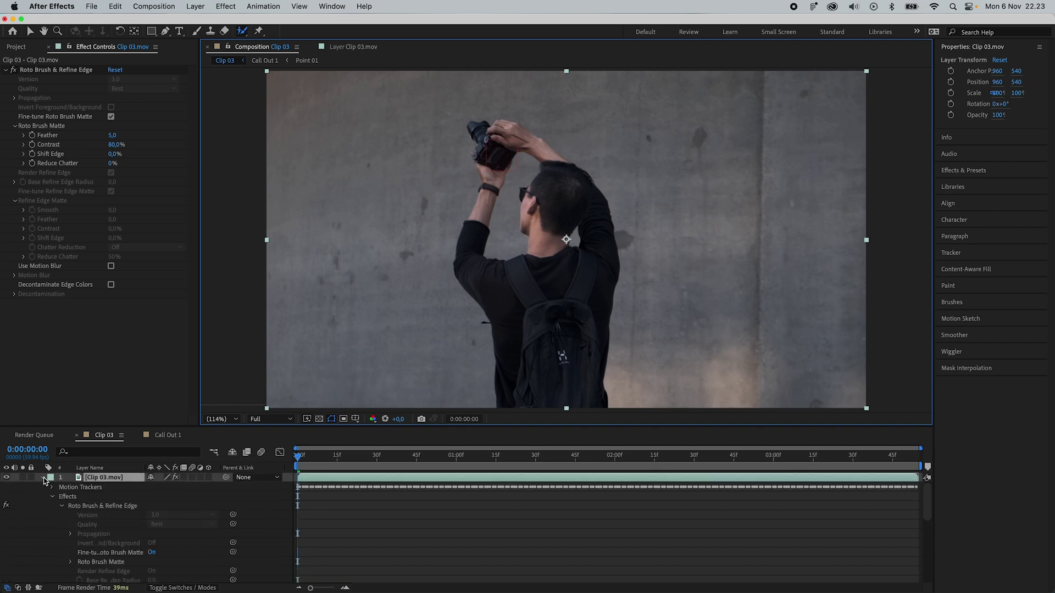
{"action": "left_click", "coordinate": [43, 478]}
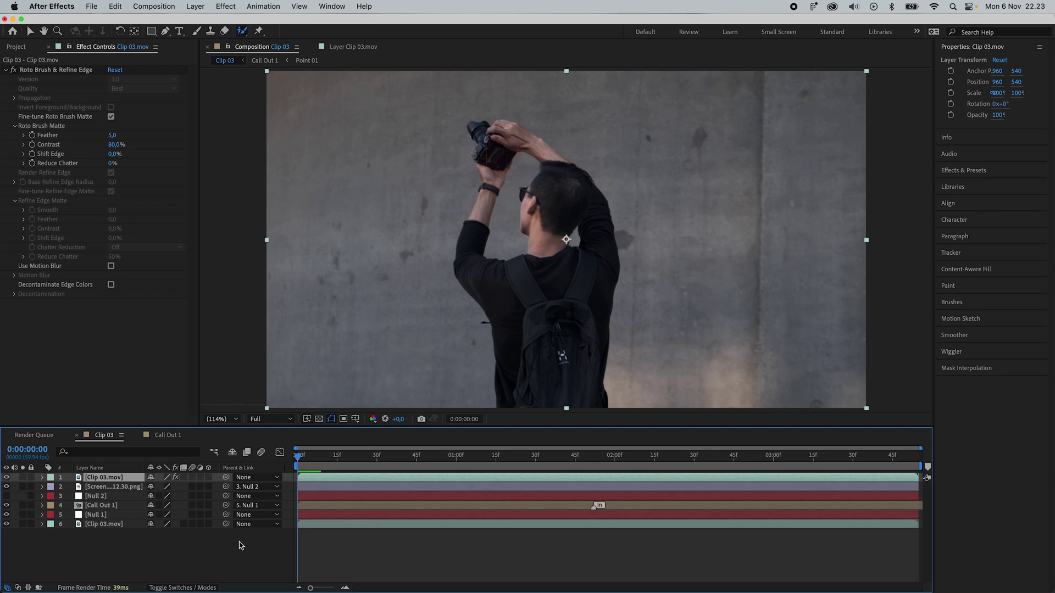
{"action": "left_click", "coordinate": [106, 488]}
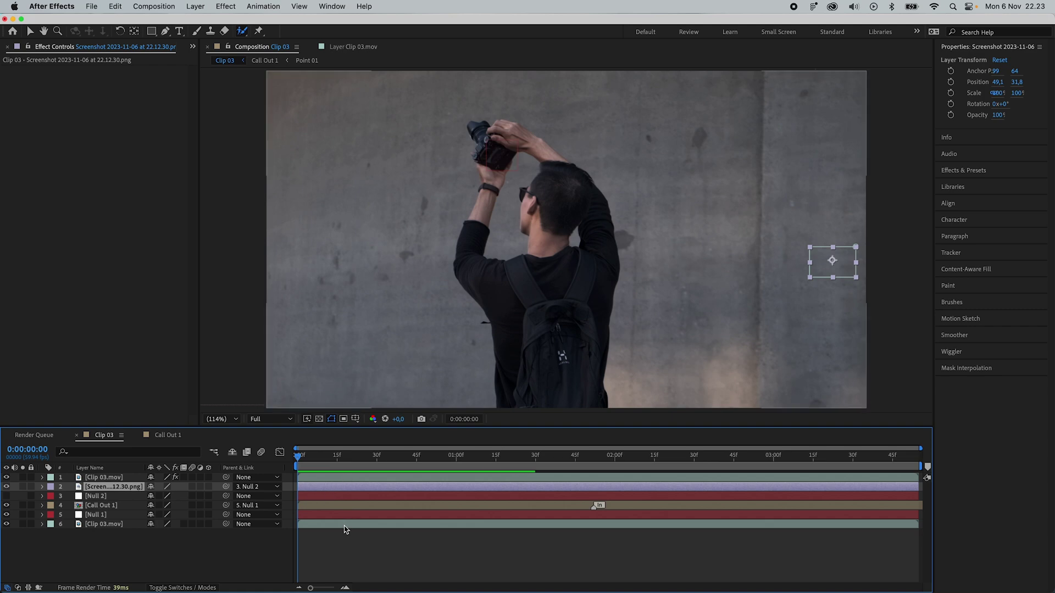
{"action": "left_click_drag", "start_coordinate": [301, 461], "coordinate": [720, 462]}
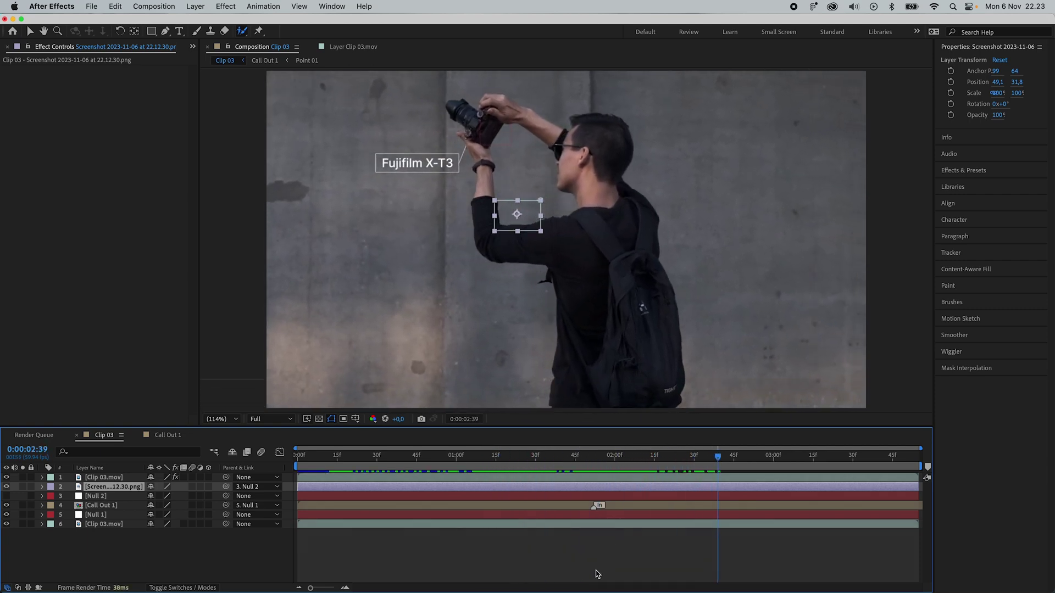
{"action": "key", "text": "space"}
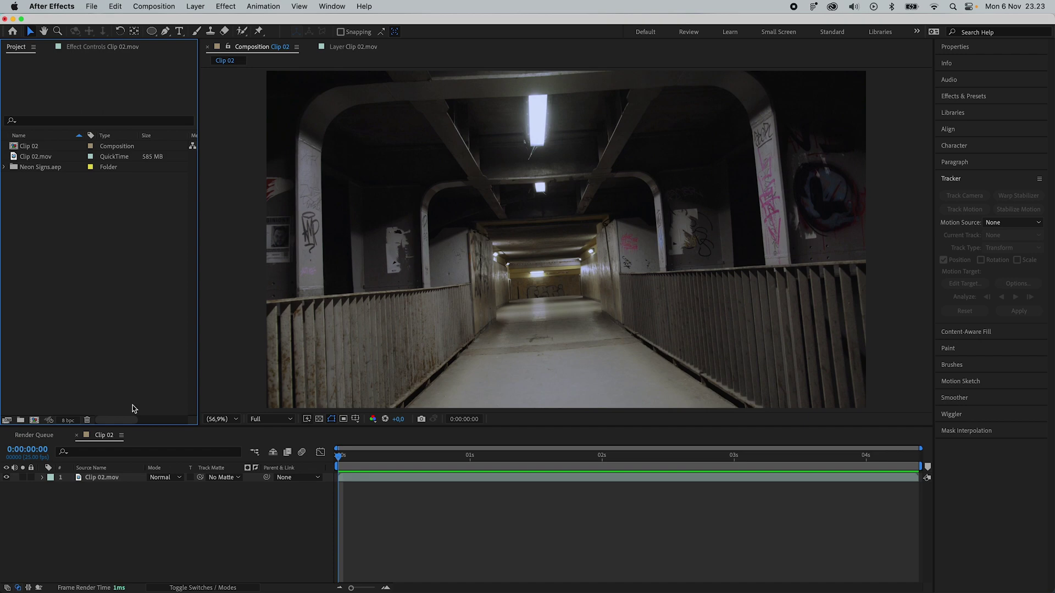
Start a Track Motion on the Clip 02.mov layer with track type Transform and Position, Rotation and Scale enabled.
{"action": "left_click", "coordinate": [370, 478]}
{"action": "right_click", "coordinate": [377, 483]}
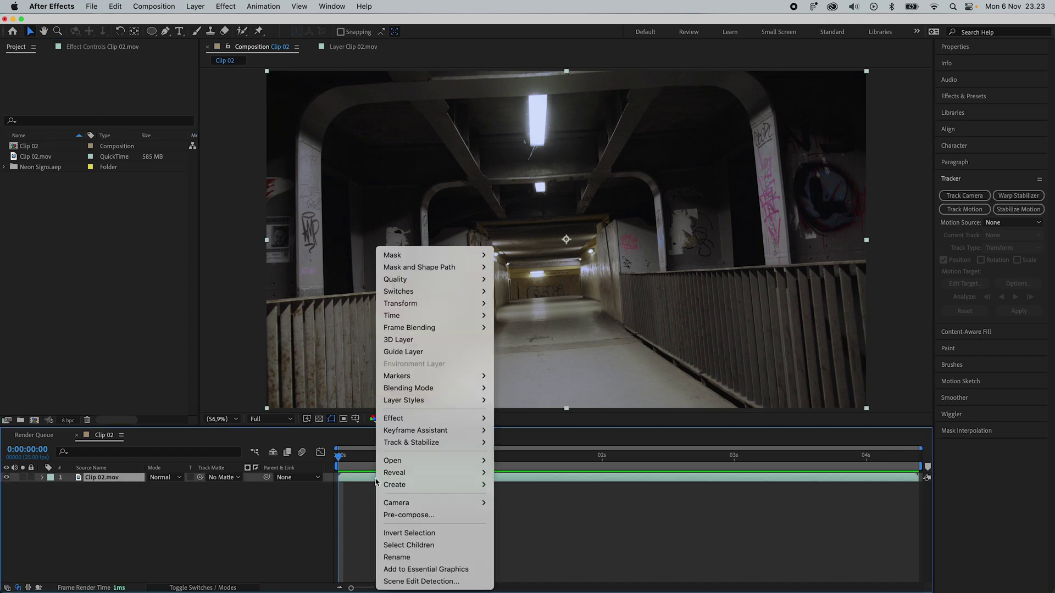
{"action": "mouse_move", "coordinate": [459, 443]}
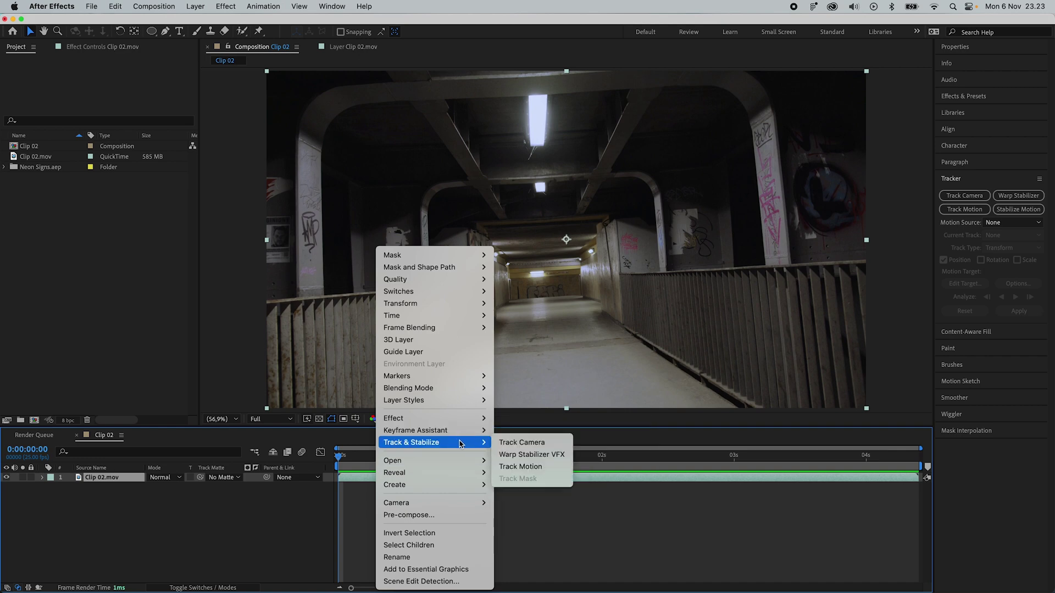
{"action": "left_click", "coordinate": [516, 466]}
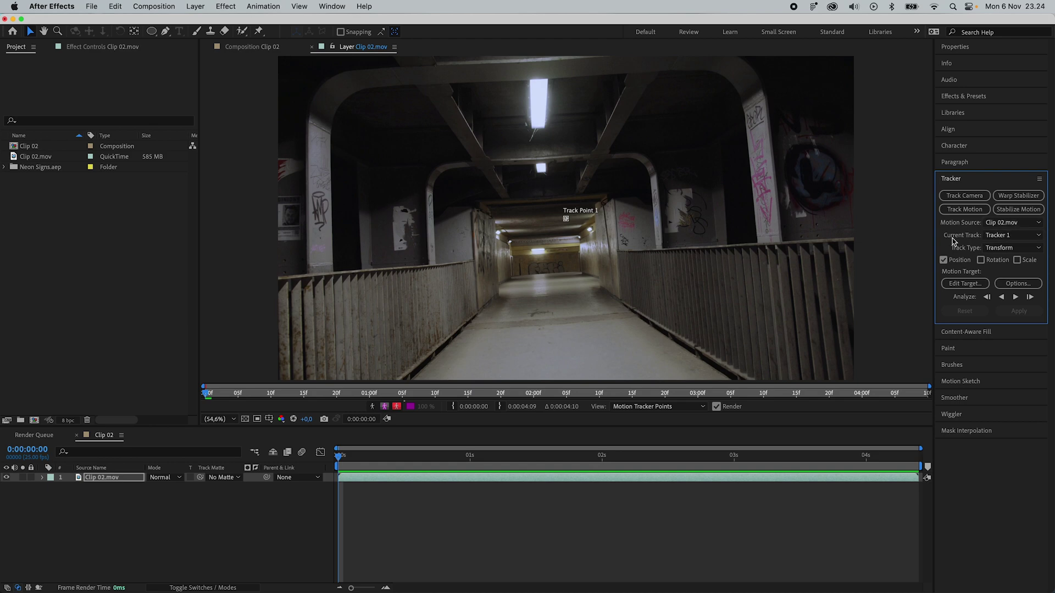
{"action": "left_click", "coordinate": [1004, 250]}
{"action": "left_click", "coordinate": [1004, 250]}
{"action": "left_click", "coordinate": [980, 260]}
Review Tracker 1's options and keep Stop Tracking as the behavior for confidence below 80%.
{"action": "left_click", "coordinate": [1018, 284]}
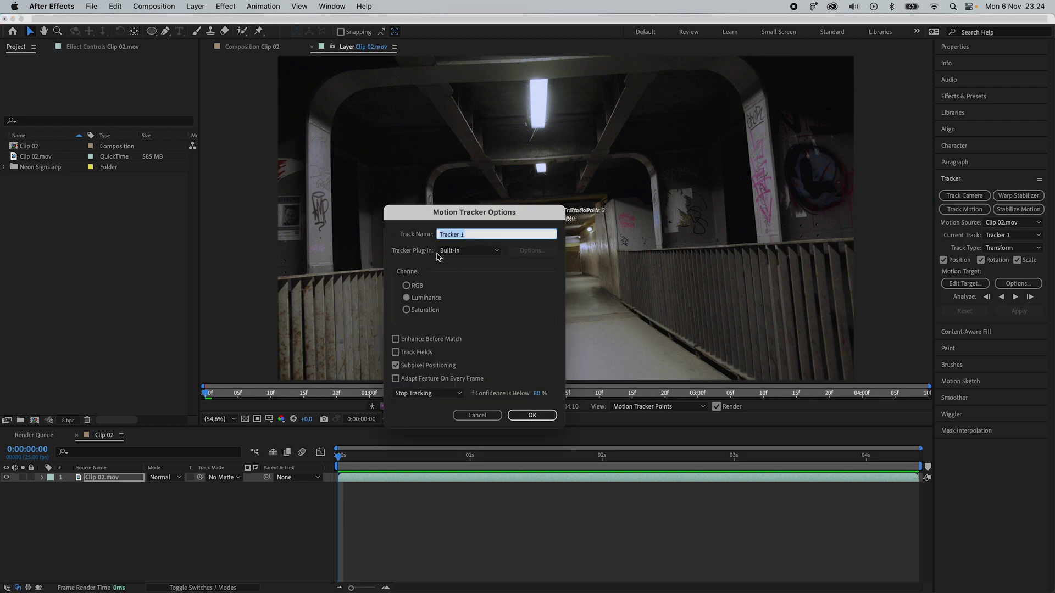
{"action": "left_click", "coordinate": [437, 397]}
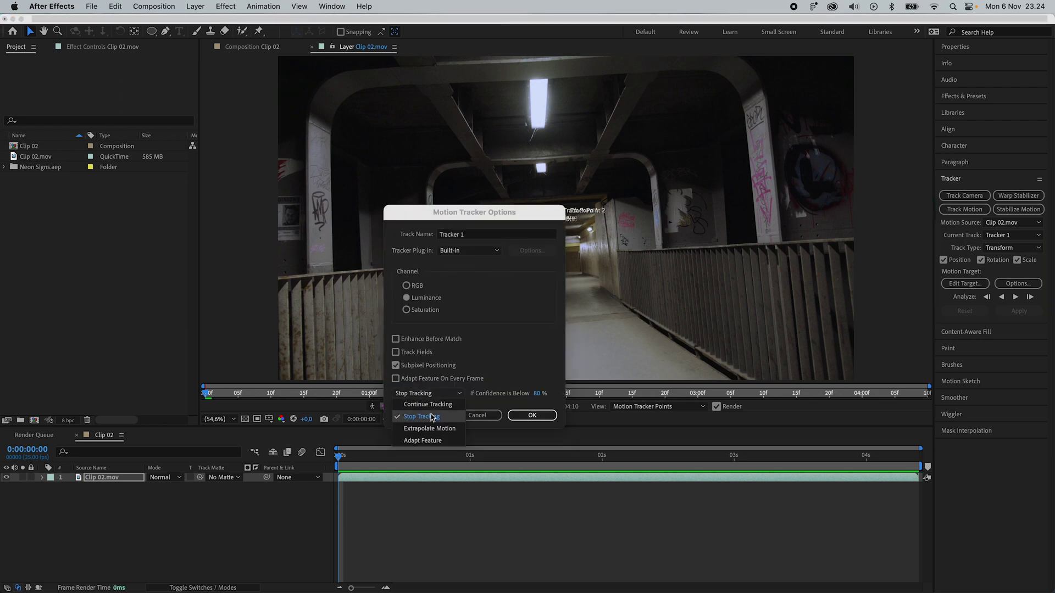
{"action": "left_click", "coordinate": [532, 416]}
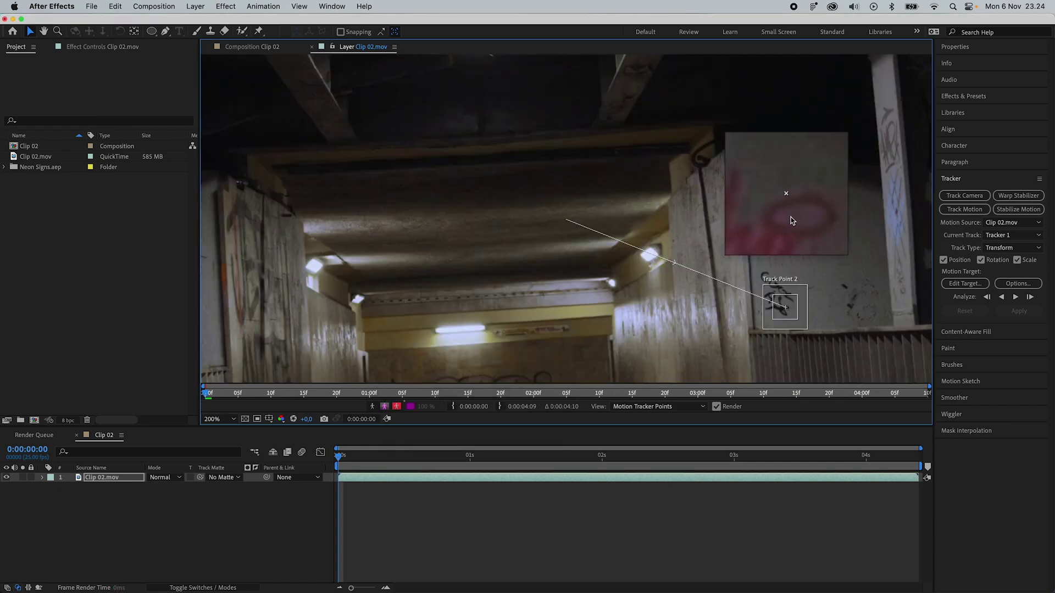
Position Track Point 1 at the top of the pink graffiti and Track Point 2 on the black graffiti near the right railing.
{"action": "left_click_drag", "start_coordinate": [789, 220], "coordinate": [780, 217]}
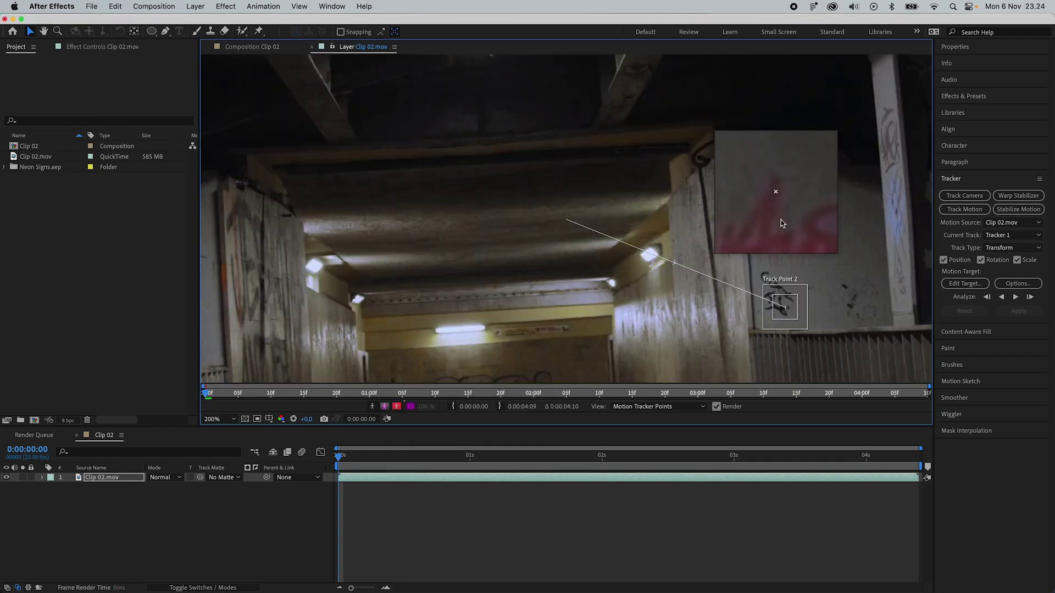
{"action": "scroll", "coordinate": [784, 219], "scroll_direction": "up", "scroll_amount": 2}
{"action": "left_click_drag", "start_coordinate": [485, 170], "coordinate": [522, 301]}
{"action": "scroll", "coordinate": [522, 301], "scroll_direction": "down", "scroll_amount": 6}
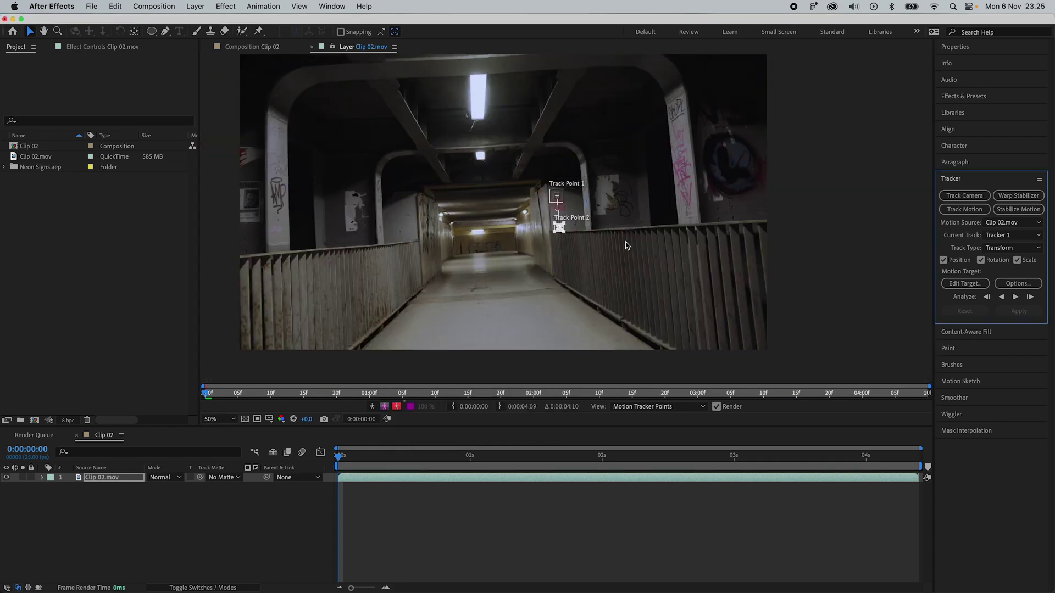
{"action": "left_click_drag", "start_coordinate": [449, 293], "coordinate": [476, 293]}
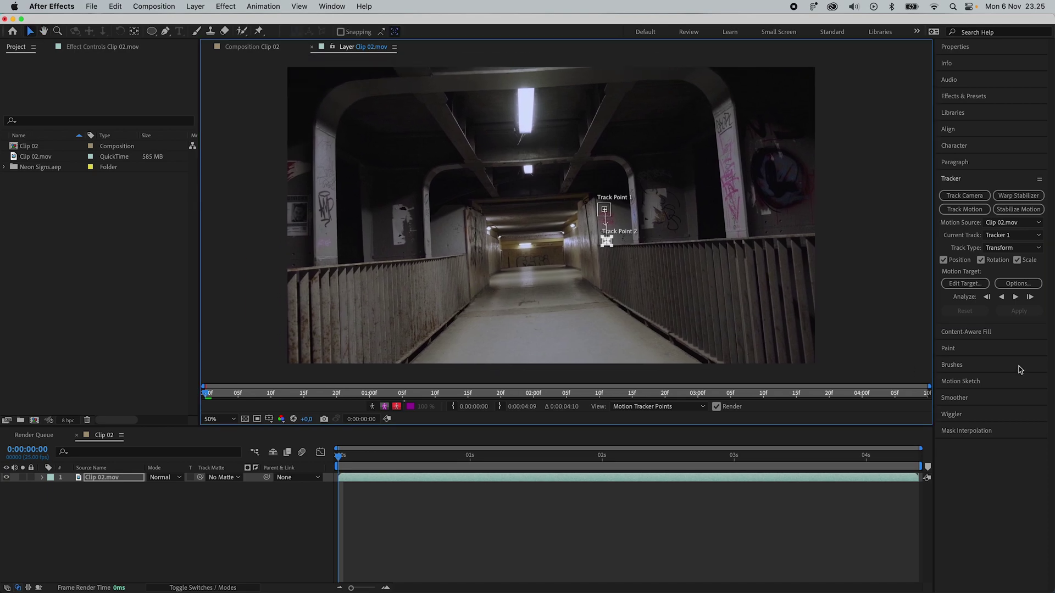
Analyze both track points forward through Clip 02.mov to the end of the clip.
{"action": "left_click", "coordinate": [1017, 298]}
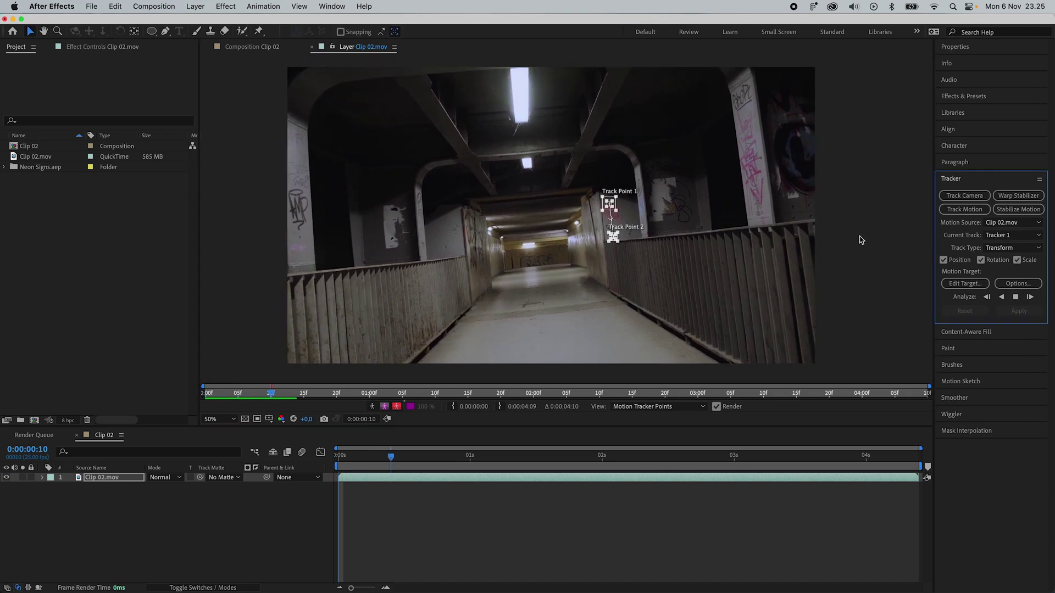
{"action": "scroll", "coordinate": [525, 208], "scroll_direction": "up", "scroll_amount": 6}
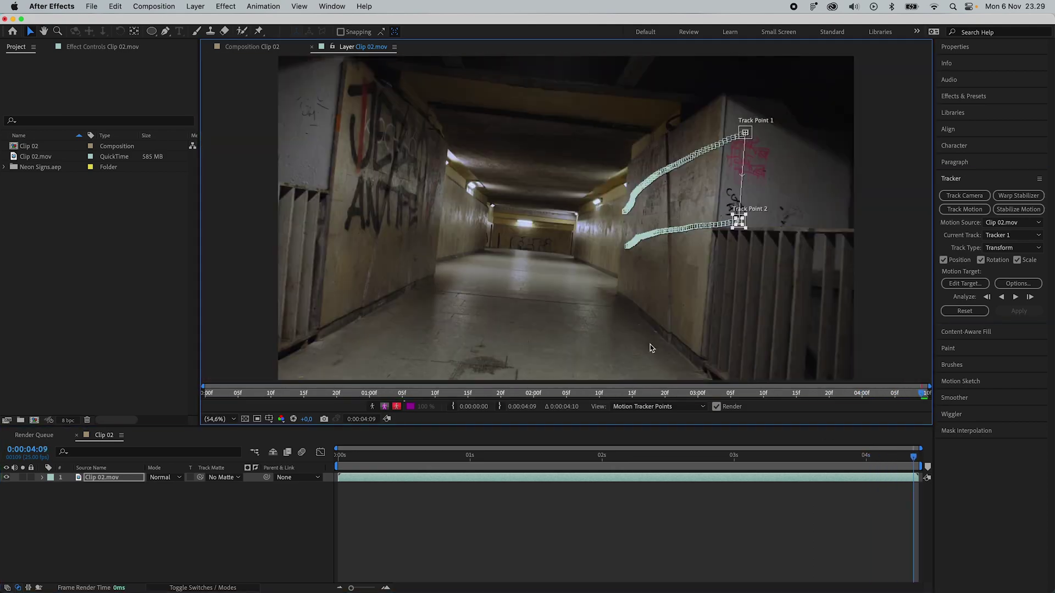
Create a new null object in the Clip 02 composition and reselect the Clip 02.mov layer.
{"action": "left_click", "coordinate": [277, 516]}
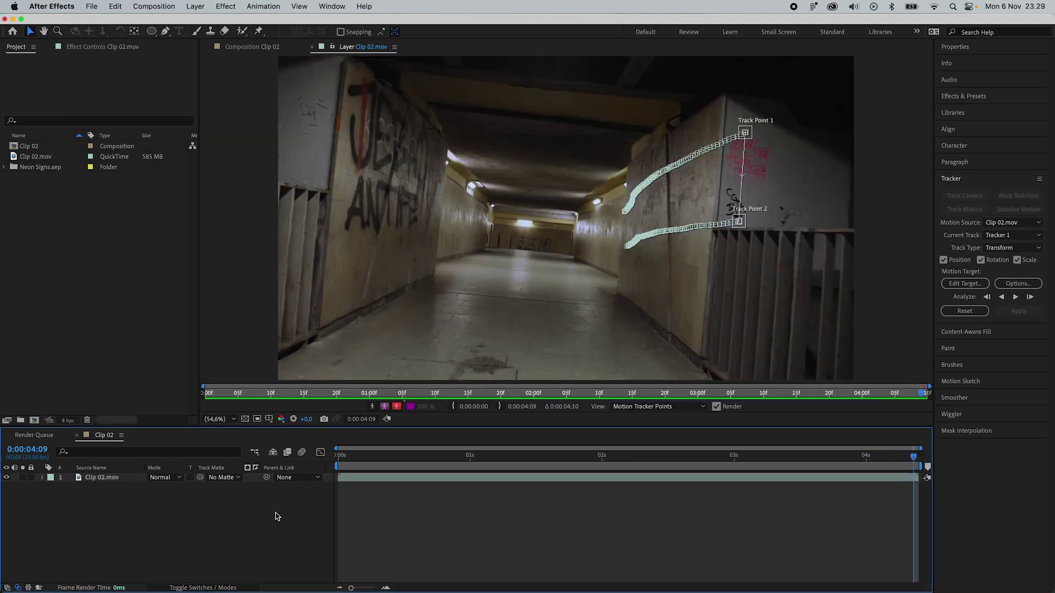
{"action": "right_click", "coordinate": [178, 515]}
{"action": "mouse_move", "coordinate": [244, 448]}
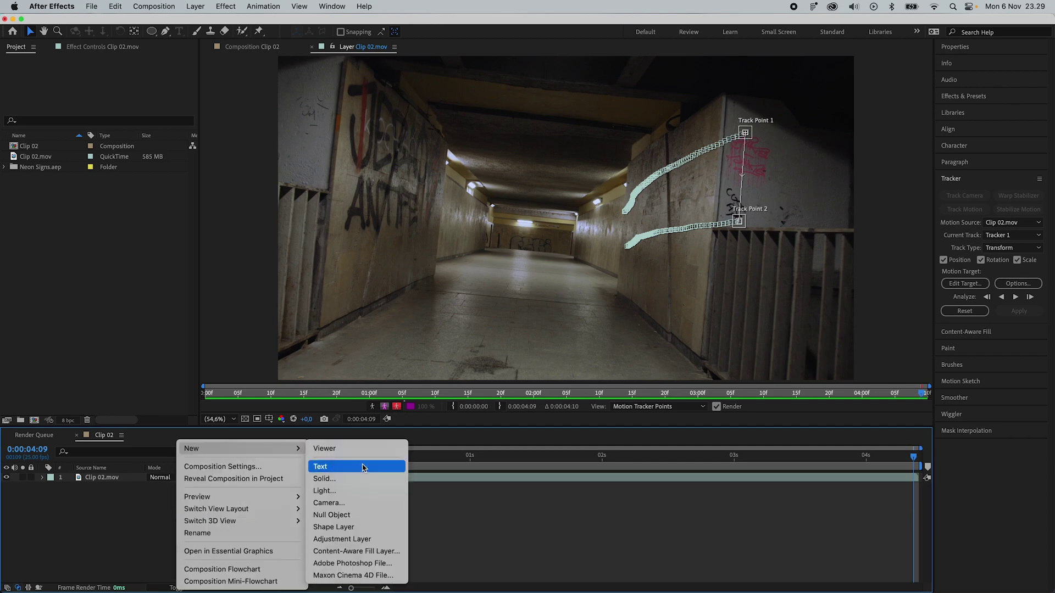
{"action": "left_click", "coordinate": [347, 518]}
{"action": "left_click", "coordinate": [673, 491]}
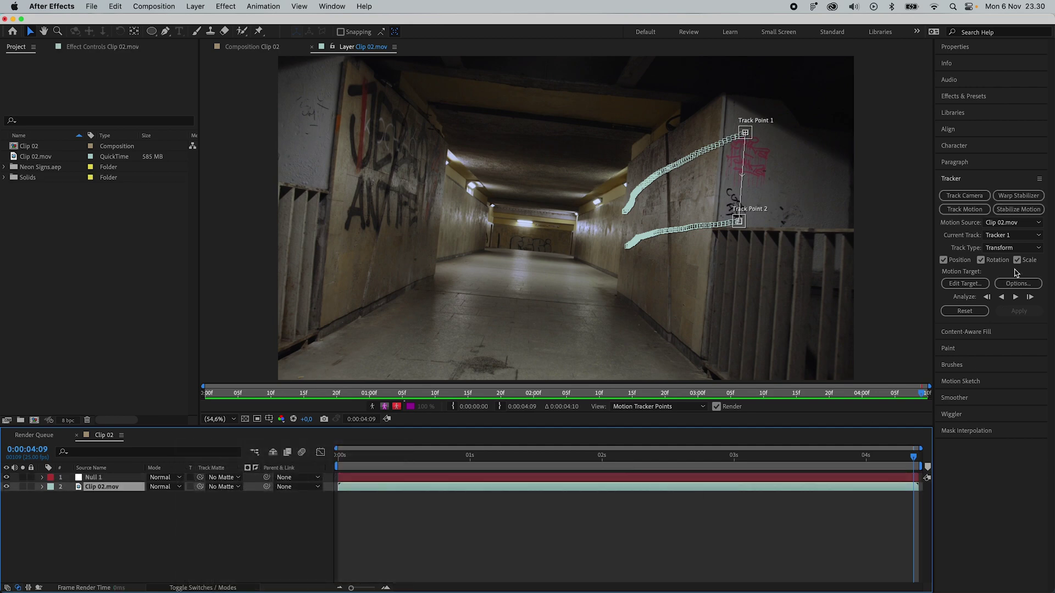
Set Null 1 as the motion target, apply the tracked motion in X and Y, and check the null's movement.
{"action": "left_click", "coordinate": [970, 286]}
{"action": "left_click", "coordinate": [505, 308]}
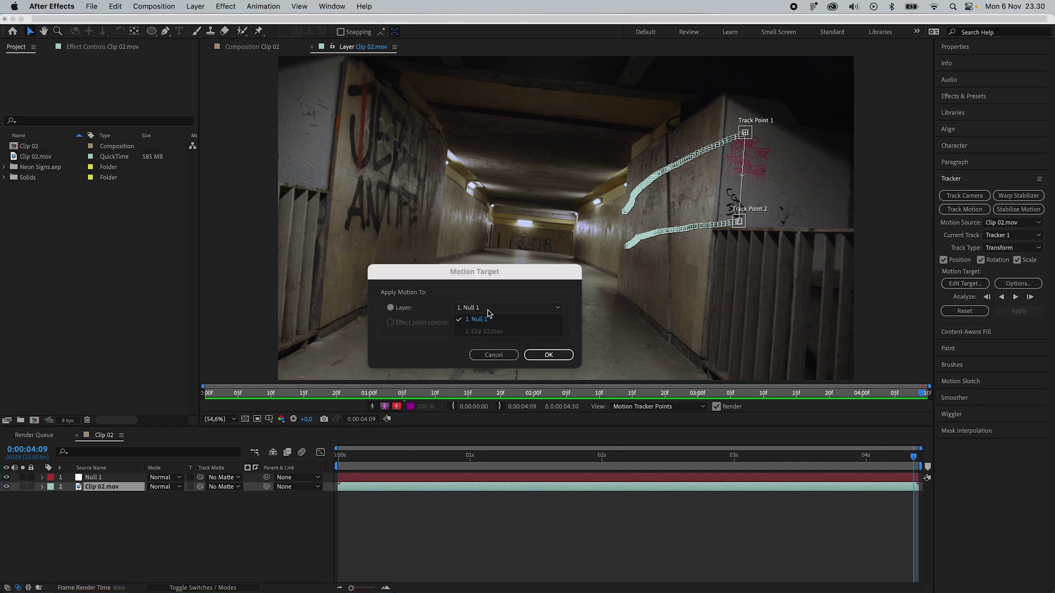
{"action": "left_click", "coordinate": [549, 355]}
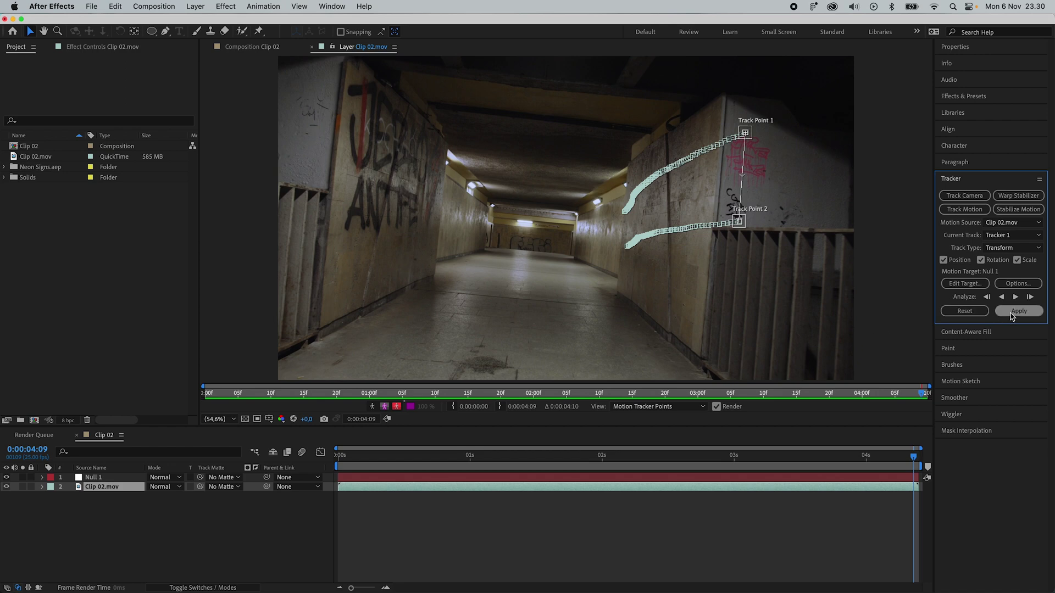
{"action": "left_click", "coordinate": [1019, 311]}
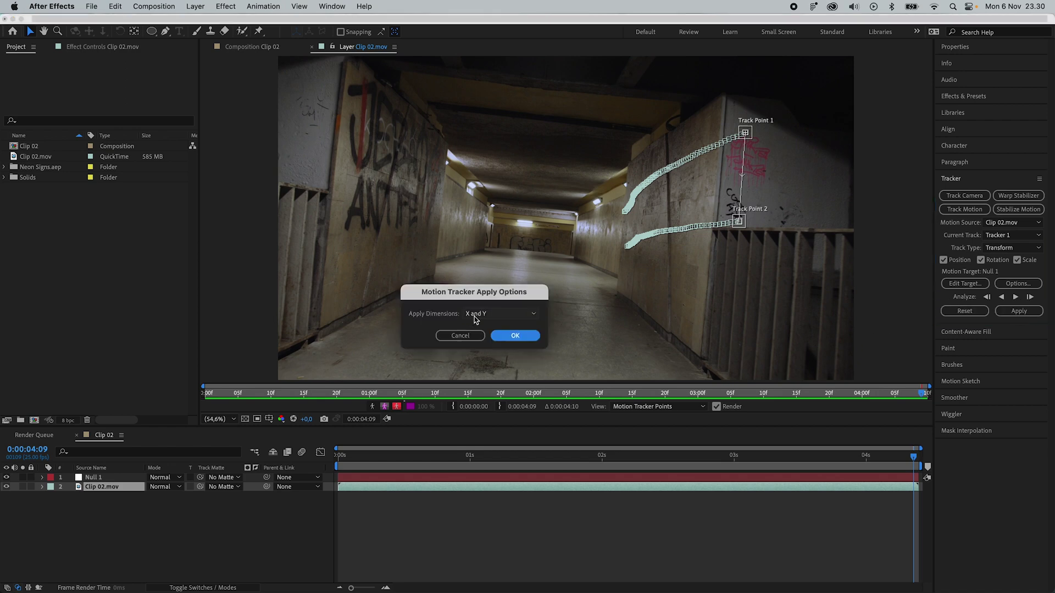
{"action": "left_click", "coordinate": [515, 336]}
{"action": "key", "text": "u"}
{"action": "left_click", "coordinate": [339, 456]}
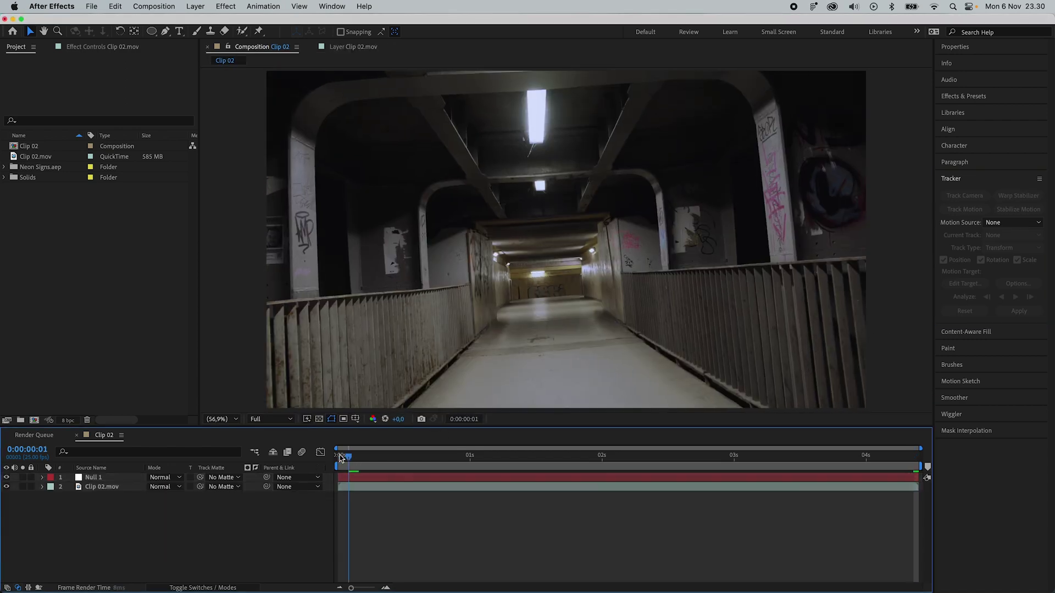
{"action": "left_click_drag", "start_coordinate": [339, 458], "coordinate": [913, 457]}
{"action": "left_click", "coordinate": [382, 478]}
{"action": "left_click", "coordinate": [348, 456]}
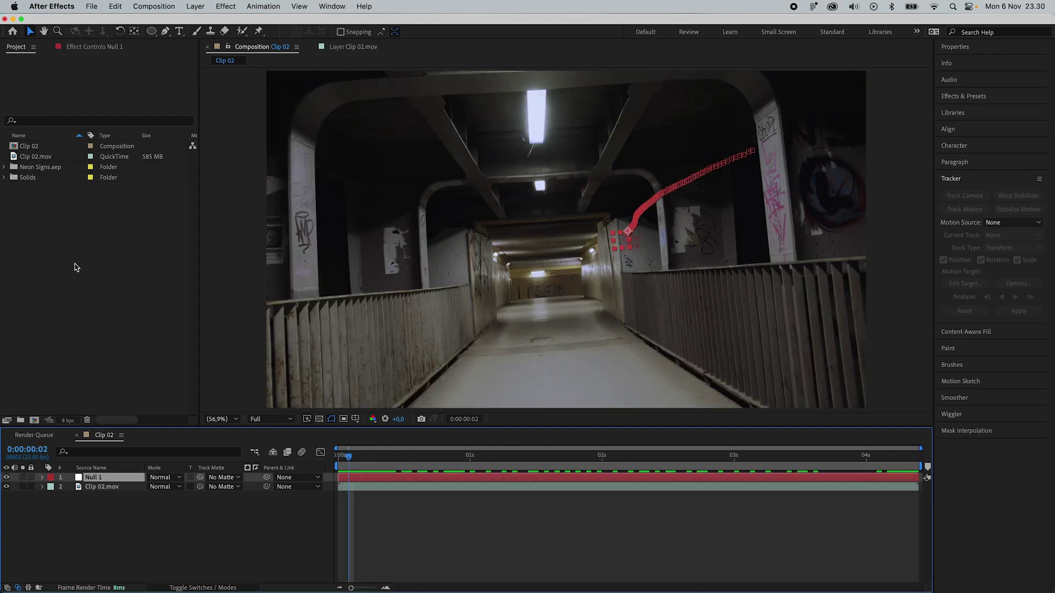
Place the Neon 2 composition over the pink graffiti at the start of Clip 02 and make it a 3D layer.
{"action": "left_click", "coordinate": [5, 167]}
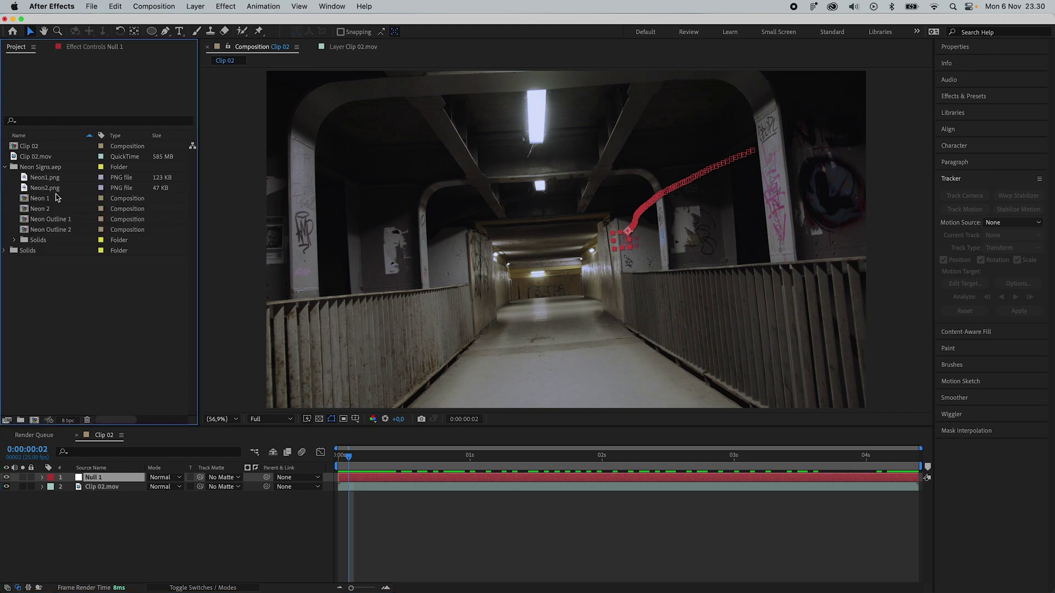
{"action": "left_click_drag", "start_coordinate": [39, 213], "coordinate": [632, 239]}
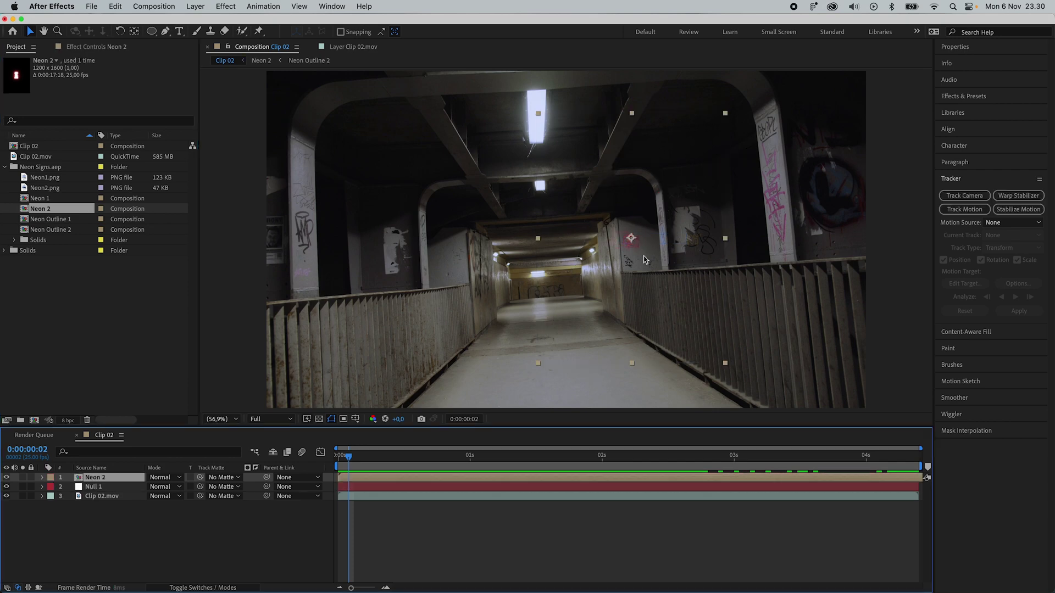
{"action": "left_click_drag", "start_coordinate": [353, 460], "coordinate": [338, 460]}
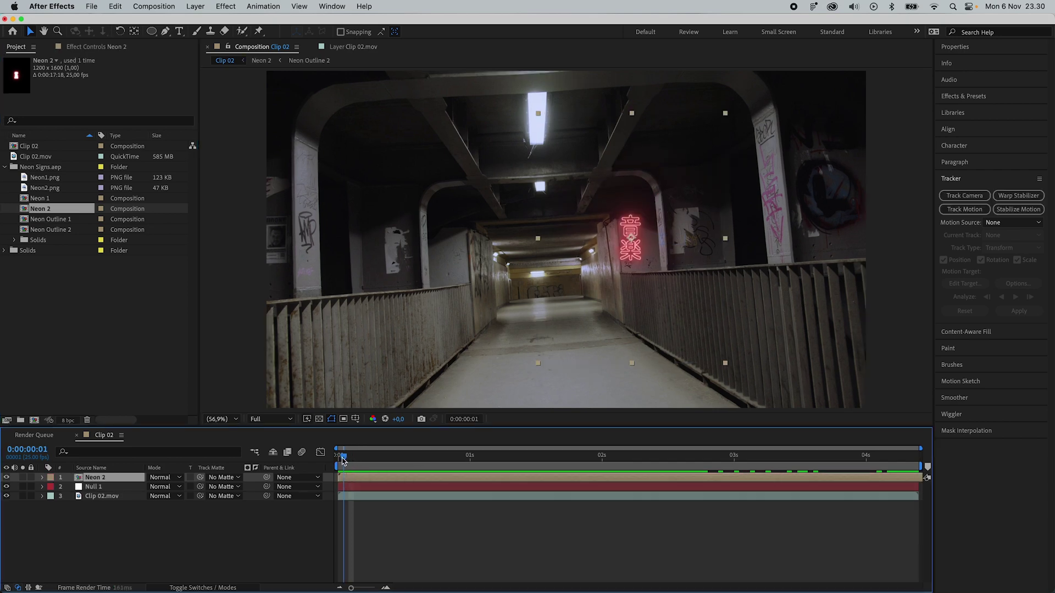
{"action": "left_click", "coordinate": [192, 544]}
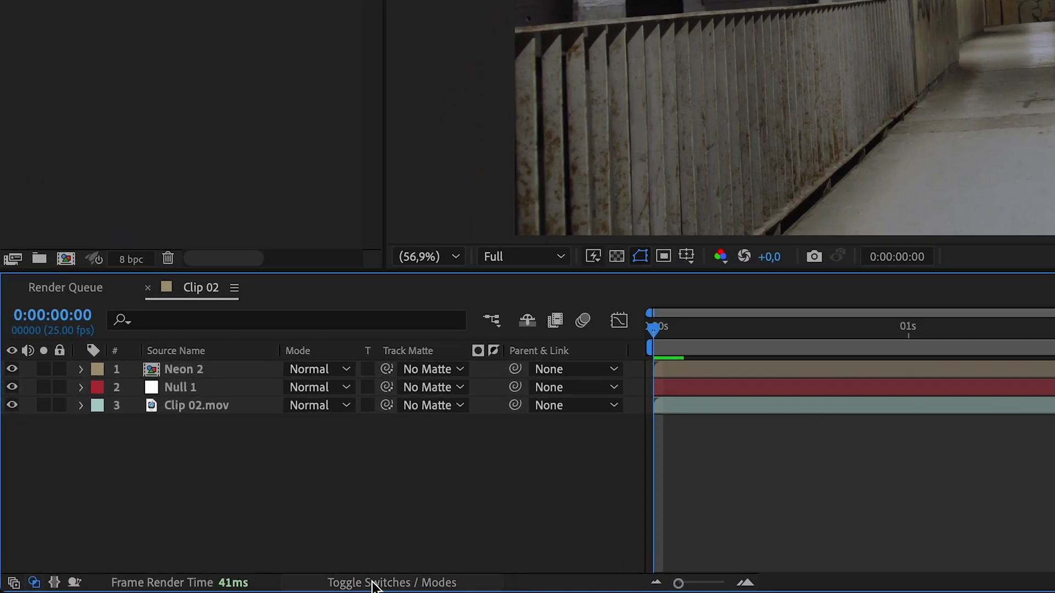
{"action": "left_click", "coordinate": [305, 581]}
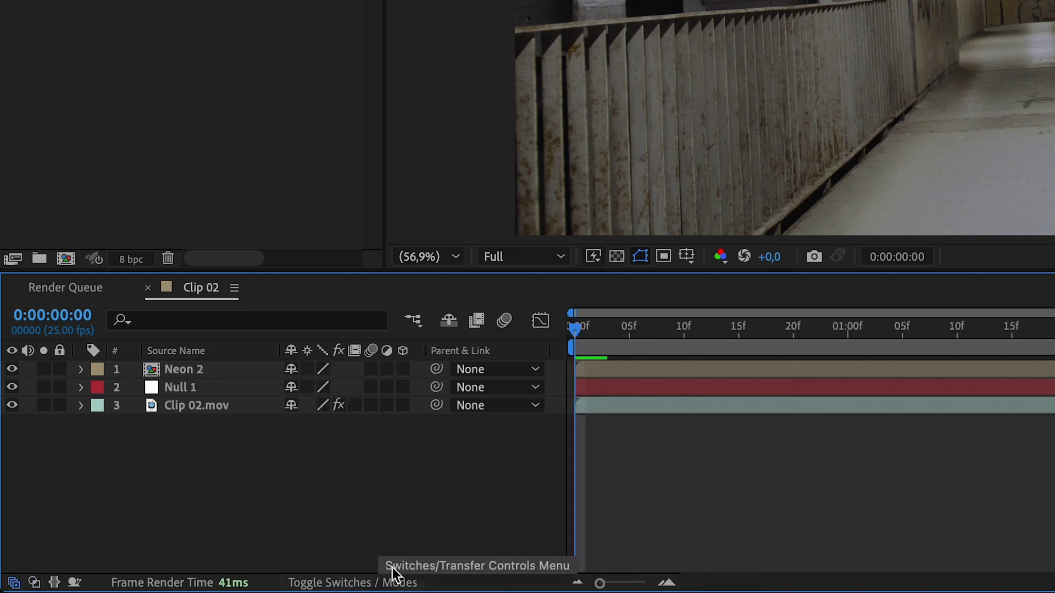
{"action": "left_click", "coordinate": [406, 370]}
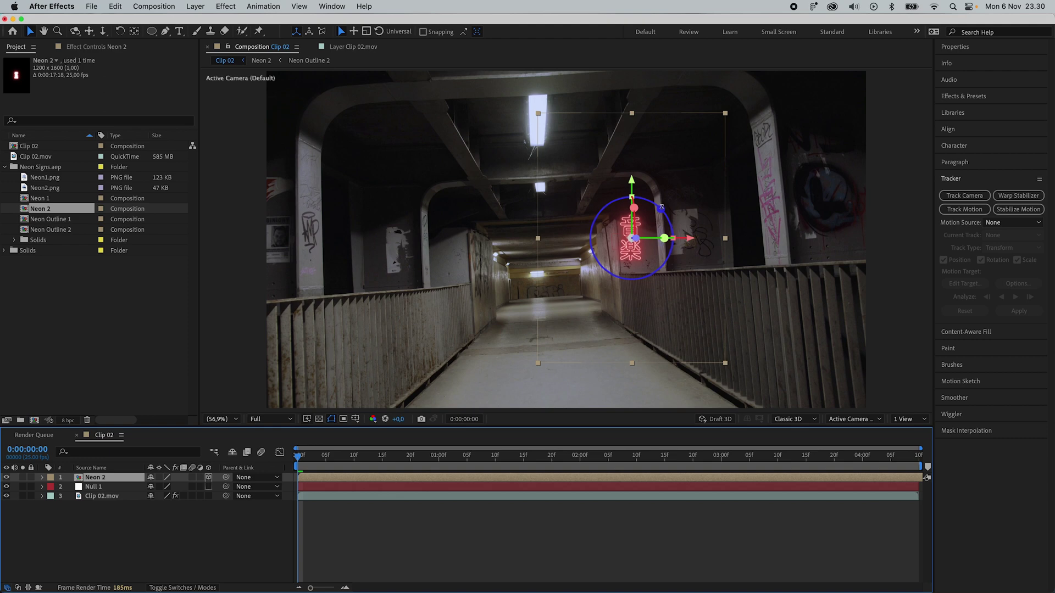
Rotate the Neon 2 sign slightly counterclockwise to match the wall and scale it to about 96%.
{"action": "left_click_drag", "start_coordinate": [662, 208], "coordinate": [696, 235]}
{"action": "left_click_drag", "start_coordinate": [635, 181], "coordinate": [635, 182]}
{"action": "key", "text": "s"}
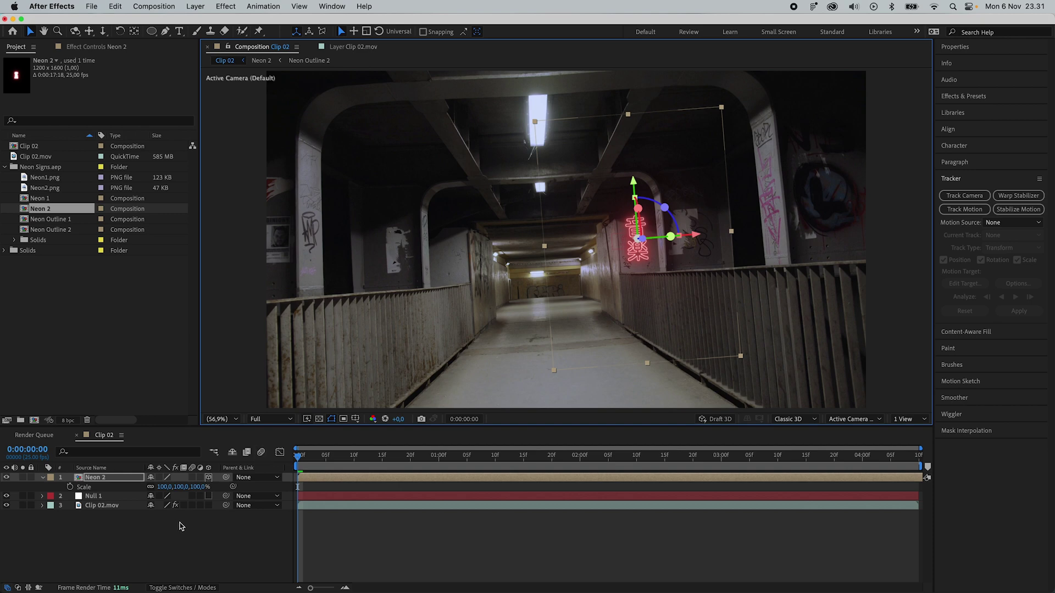
{"action": "left_click_drag", "start_coordinate": [164, 486], "coordinate": [162, 487]}
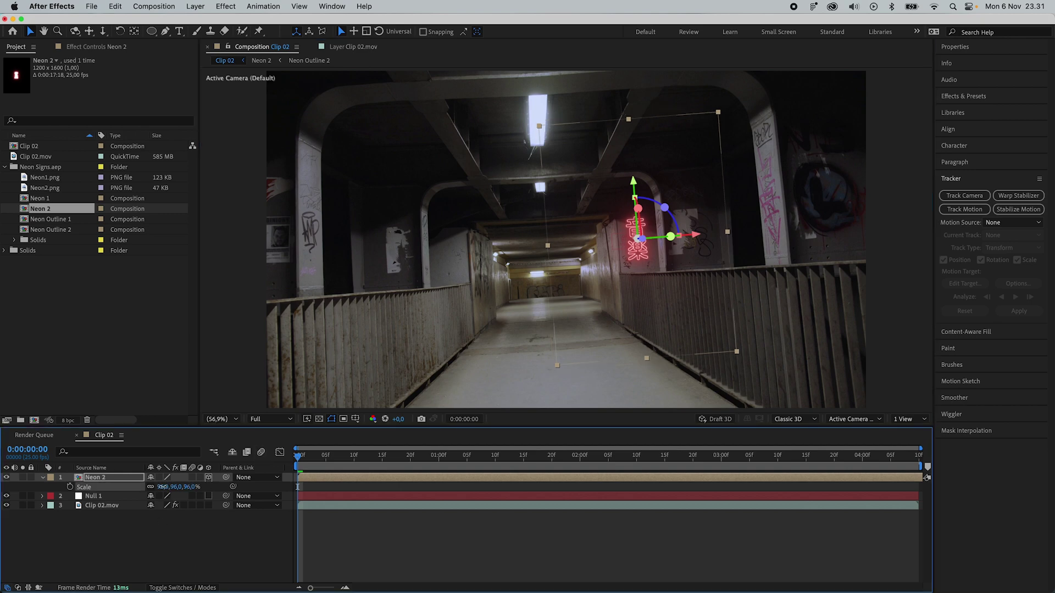
{"action": "left_click", "coordinate": [132, 544]}
{"action": "left_click", "coordinate": [42, 477]}
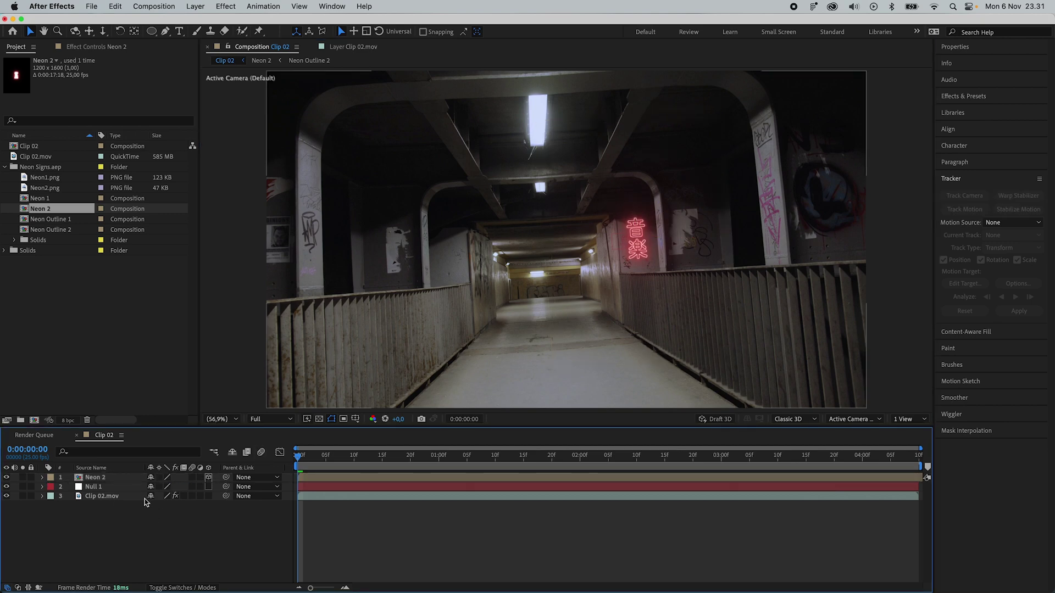
Parent the Neon 2 layer to Null 1 and preview the tracked sign through the clip.
{"action": "left_click", "coordinate": [262, 478]}
{"action": "left_click", "coordinate": [268, 525]}
{"action": "left_click_drag", "start_coordinate": [297, 456], "coordinate": [636, 476]}
{"action": "key", "text": "space"}
{"action": "left_click", "coordinate": [325, 454]}
{"action": "left_click_drag", "start_coordinate": [325, 454], "coordinate": [652, 470]}
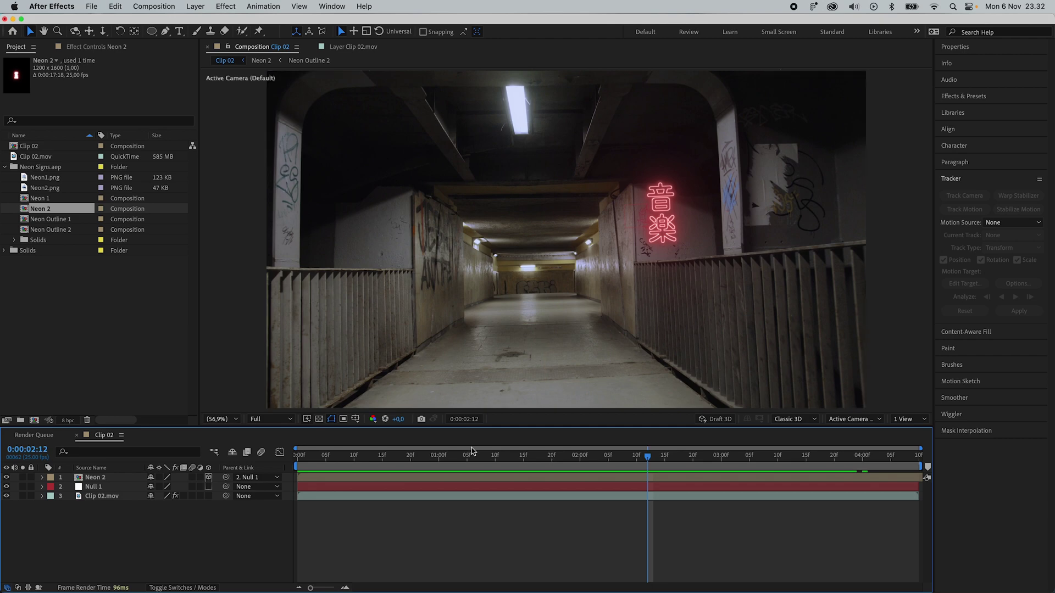
{"action": "left_click_drag", "start_coordinate": [626, 458], "coordinate": [297, 455]}
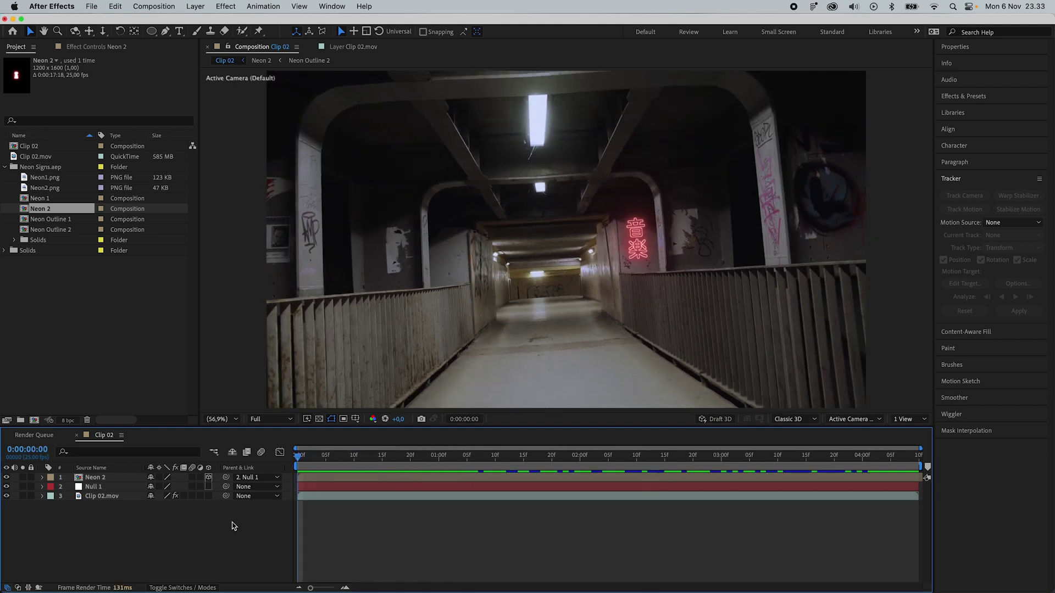
Create a 3840 × 2160 px red solid named Red Solid 1 with colour FF0D0D.
{"action": "right_click", "coordinate": [130, 523]}
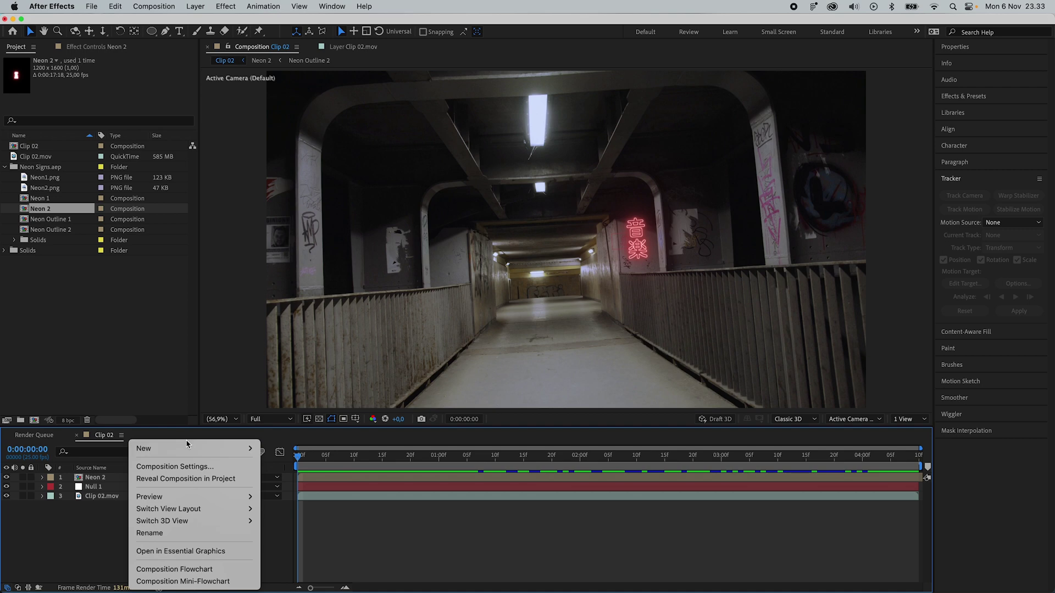
{"action": "mouse_move", "coordinate": [146, 448]}
{"action": "left_click", "coordinate": [330, 479]}
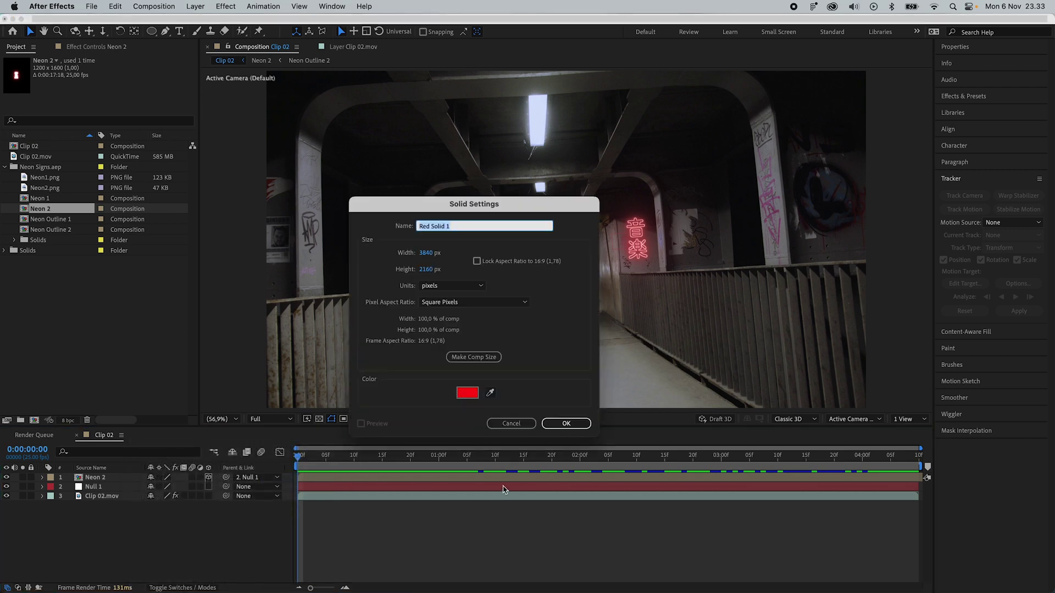
{"action": "left_click", "coordinate": [466, 392]}
{"action": "left_click_drag", "start_coordinate": [632, 362], "coordinate": [637, 357]}
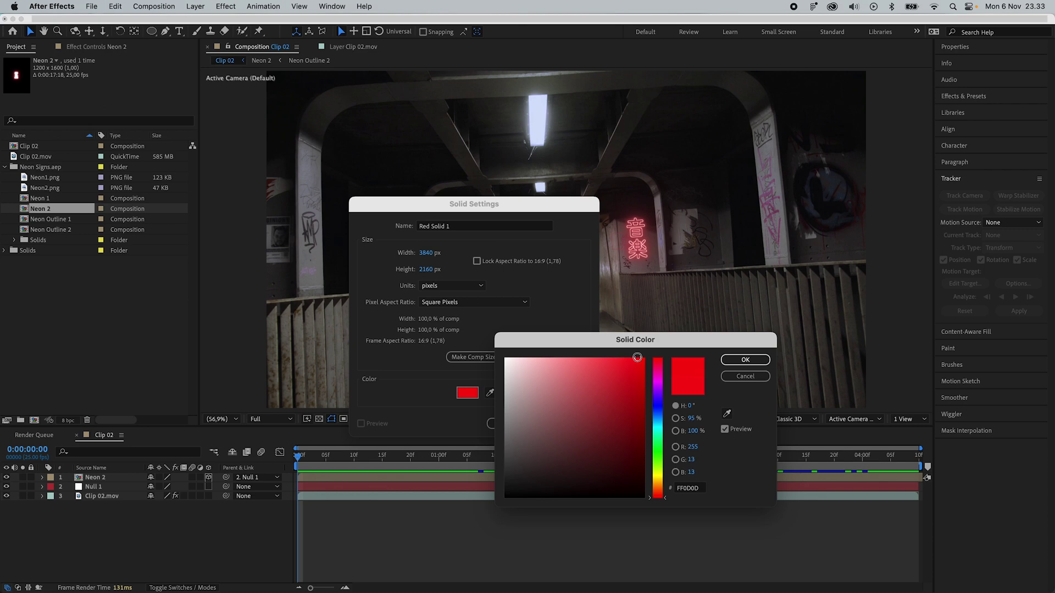
{"action": "left_click", "coordinate": [744, 359]}
{"action": "left_click", "coordinate": [566, 425]}
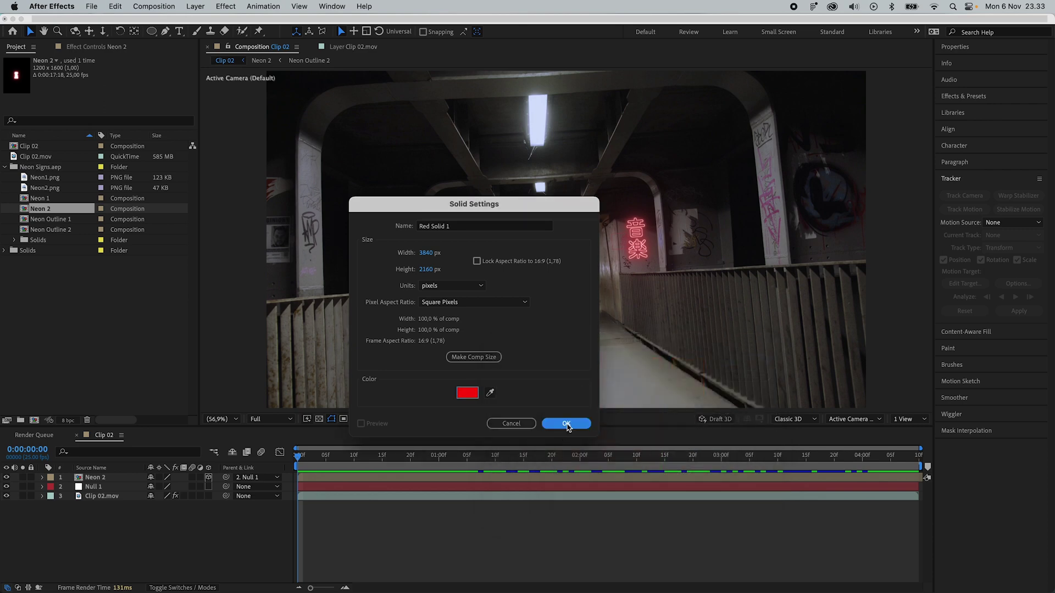
Scale Red Solid 1 to 27% and, as a 3D layer, orient it to about 84.8° in Z over the neon sign.
{"action": "key", "text": "s"}
{"action": "left_click_drag", "start_coordinate": [168, 487], "coordinate": [128, 486]}
{"action": "left_click", "coordinate": [209, 477]}
{"action": "left_click_drag", "start_coordinate": [598, 215], "coordinate": [613, 285]}
{"action": "mouse_move", "coordinate": [640, 237]}
{"action": "left_mouse_down"}
{"action": "mouse_move", "coordinate": [621, 236]}
{"action": "mouse_move", "coordinate": [679, 236]}
{"action": "mouse_move", "coordinate": [638, 240]}
{"action": "left_mouse_up"}
{"action": "key", "text": "super+grave"}
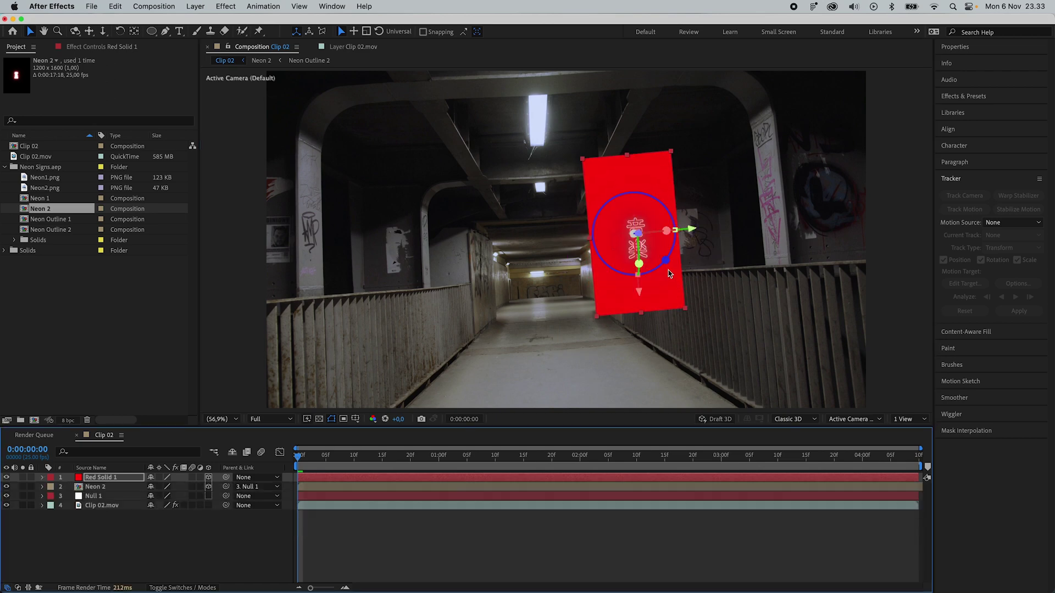
Draw an elliptical mask on Red Solid 1, covering the area above and beside the upper neon character.
{"action": "left_click", "coordinate": [153, 33]}
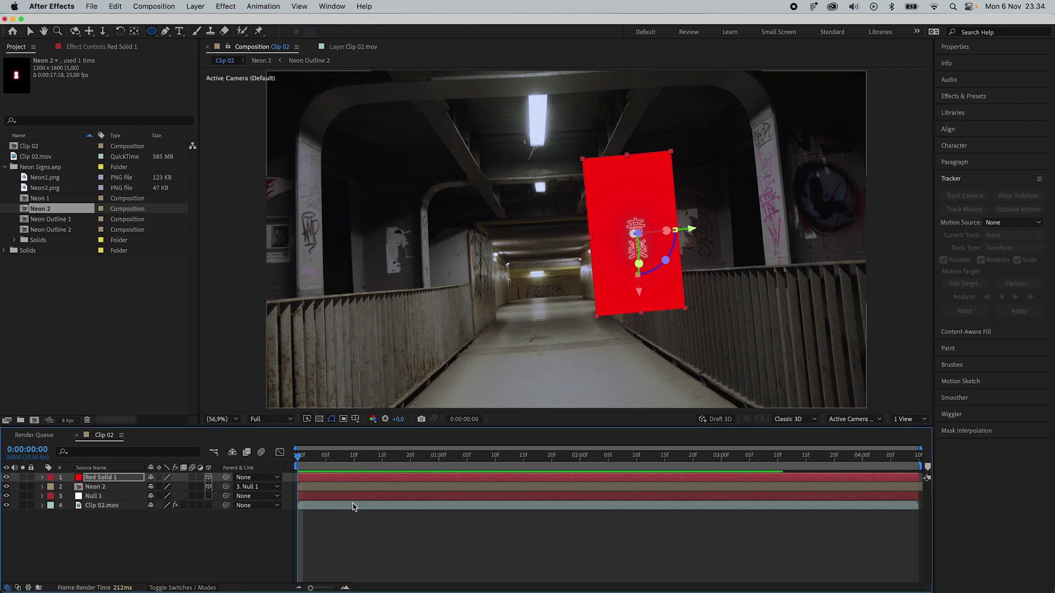
{"action": "left_click", "coordinate": [356, 480]}
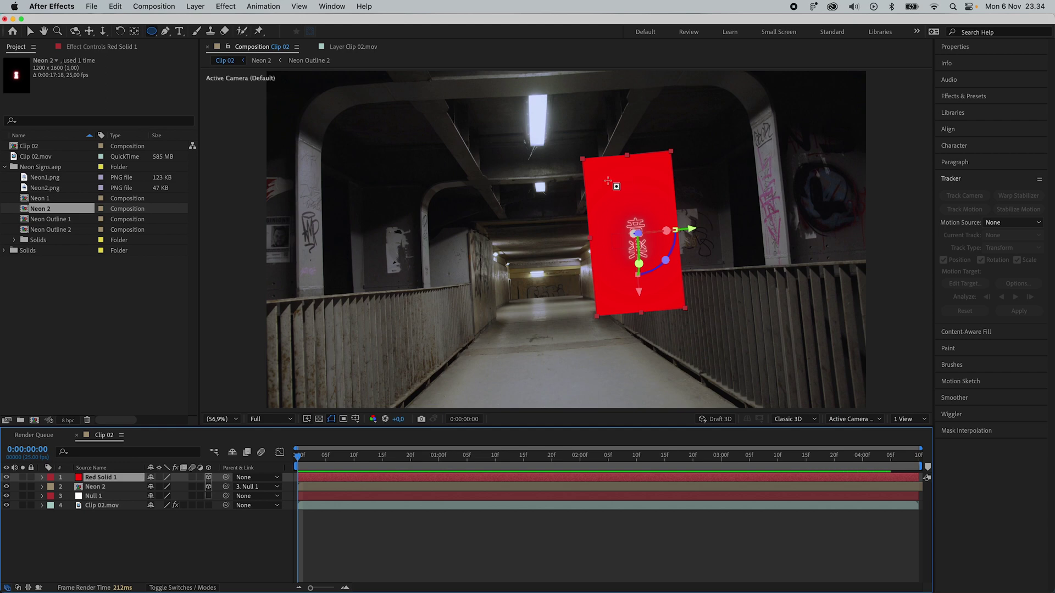
{"action": "mouse_move", "coordinate": [604, 176]}
{"action": "left_mouse_down"}
{"action": "mouse_move", "coordinate": [675, 301]}
{"action": "mouse_move", "coordinate": [648, 229]}
{"action": "left_mouse_up"}
{"action": "key", "text": "v"}
Soften Mask 1 on Red Solid 1 with a feather of about 326 pixels and an expansion of about -188 pixels.
{"action": "left_click", "coordinate": [59, 497]}
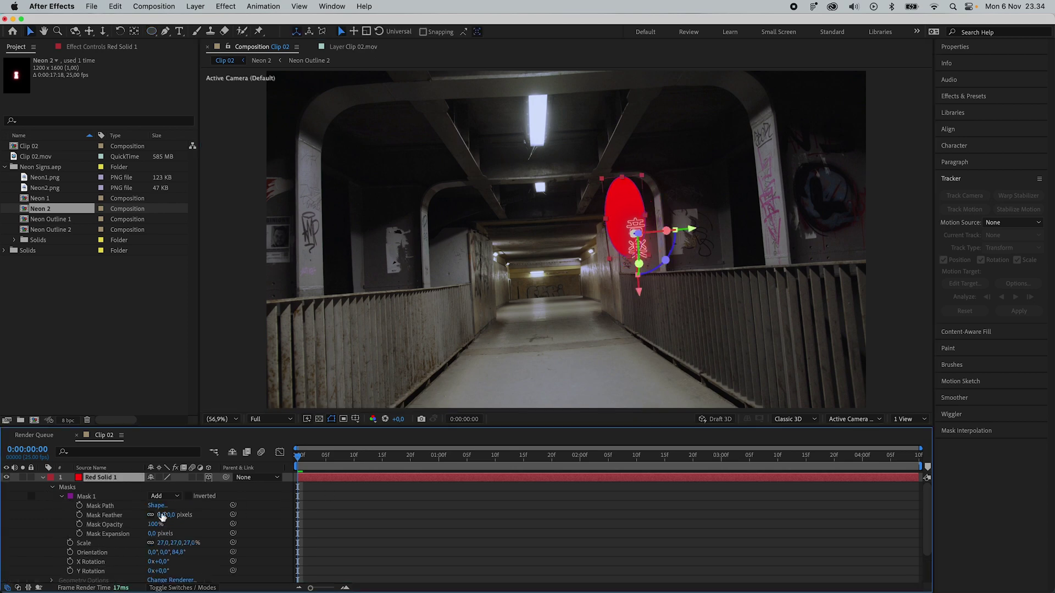
{"action": "left_click_drag", "start_coordinate": [162, 515], "coordinate": [290, 516]}
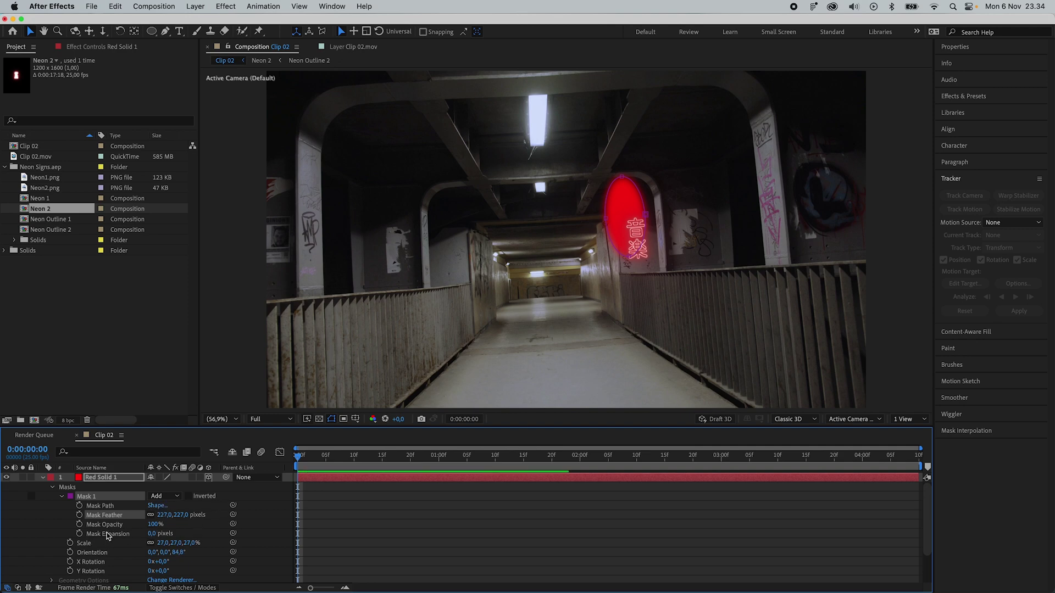
{"action": "left_click_drag", "start_coordinate": [153, 536], "coordinate": [19, 531]}
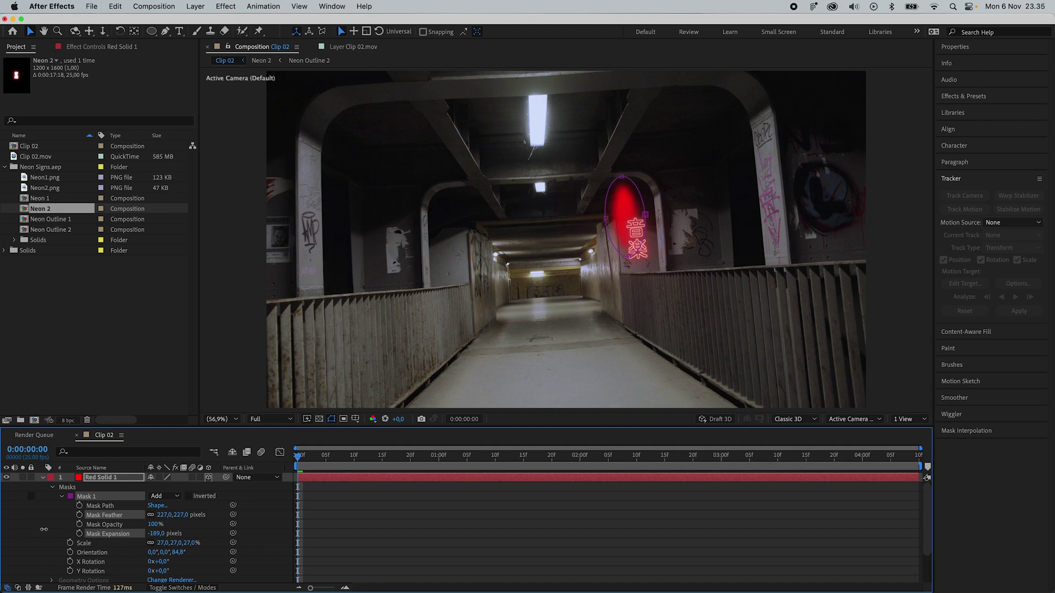
{"action": "left_click_drag", "start_coordinate": [160, 515], "coordinate": [182, 514]}
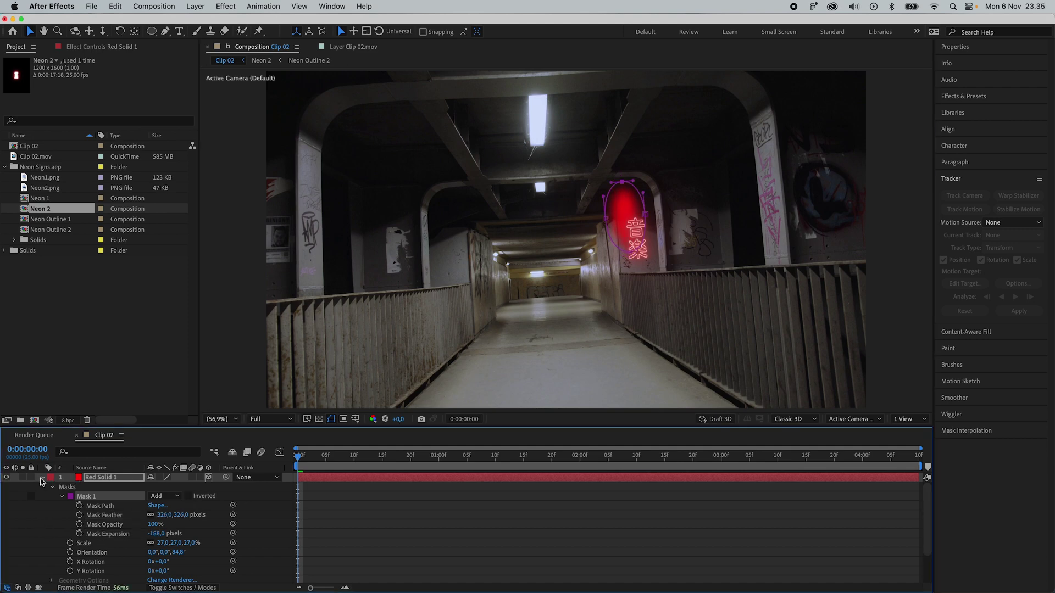
{"action": "left_click", "coordinate": [42, 478]}
Set Red Solid 1's opacity to 15% for a faint red glow around the sign.
{"action": "key", "text": "/"}
{"action": "key", "text": "period"}
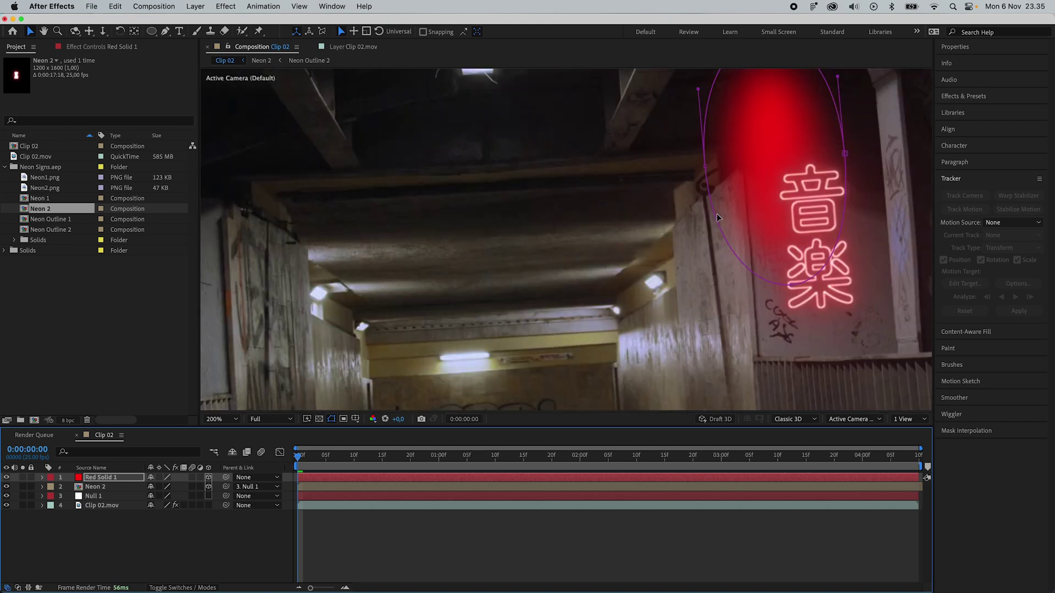
{"action": "left_click_drag", "start_coordinate": [785, 212], "coordinate": [520, 275]}
{"action": "key", "text": "v"}
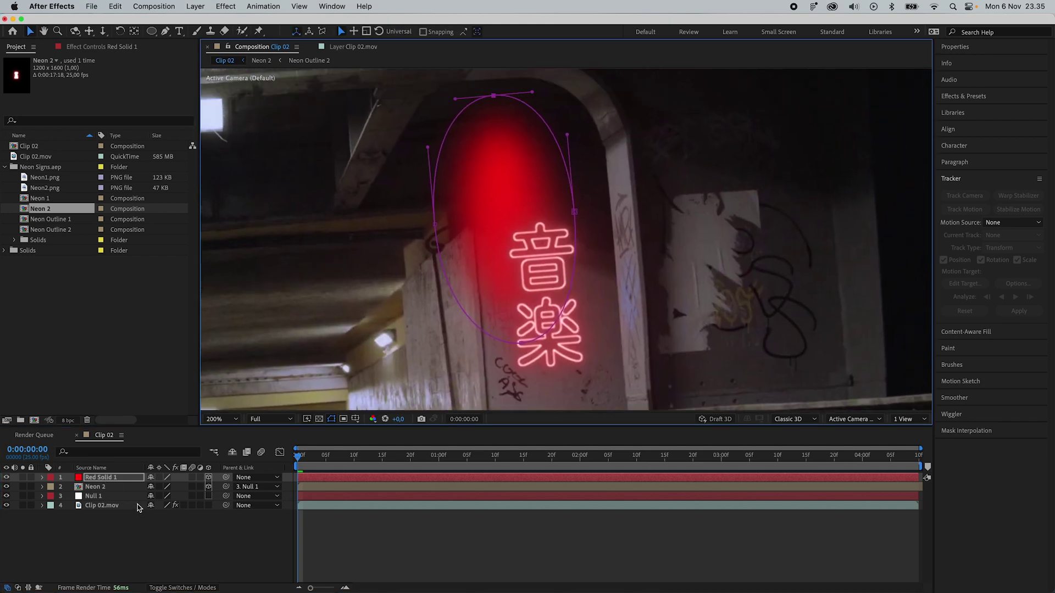
{"action": "key", "text": "t"}
{"action": "left_click", "coordinate": [155, 487]}
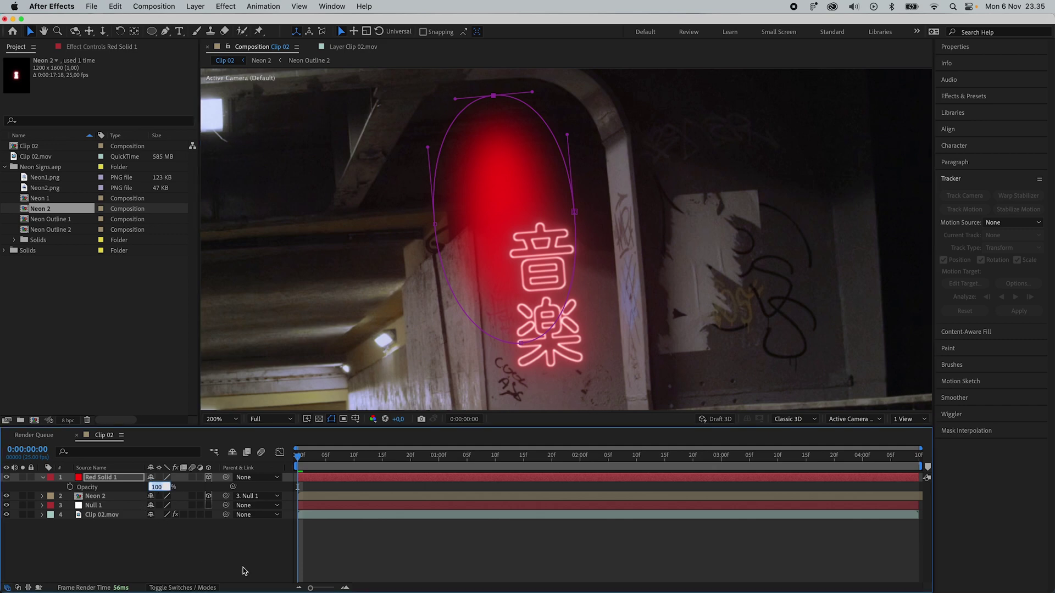
{"action": "type", "text": "15"}
{"action": "key", "text": "Return"}
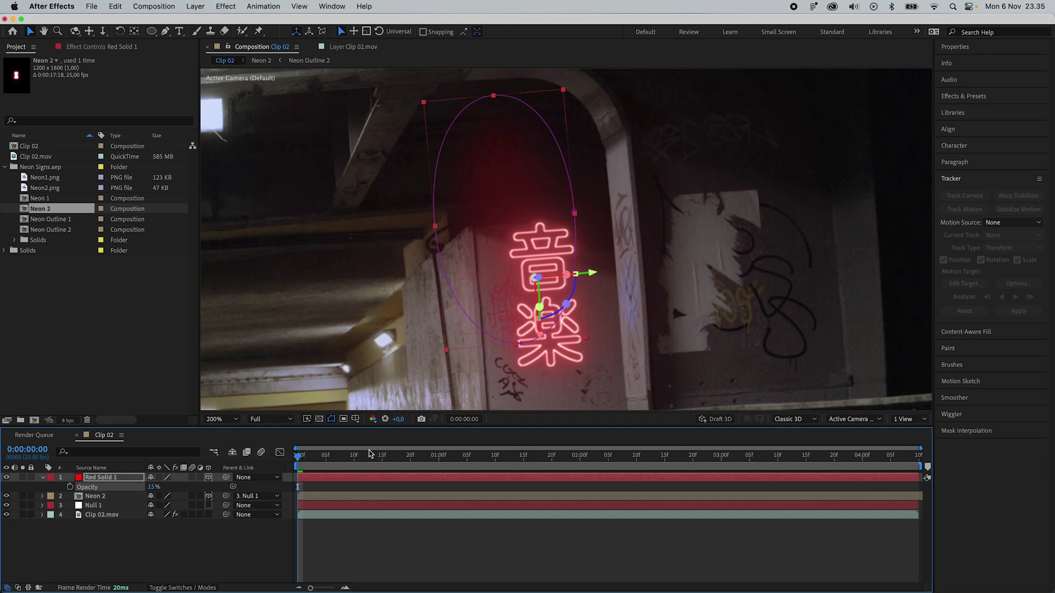
Shift Red Solid 1 about 59 px along its green axis to sit behind the sign's upper part, and parent it to Null 1.
{"action": "left_click_drag", "start_coordinate": [594, 275], "coordinate": [626, 275]}
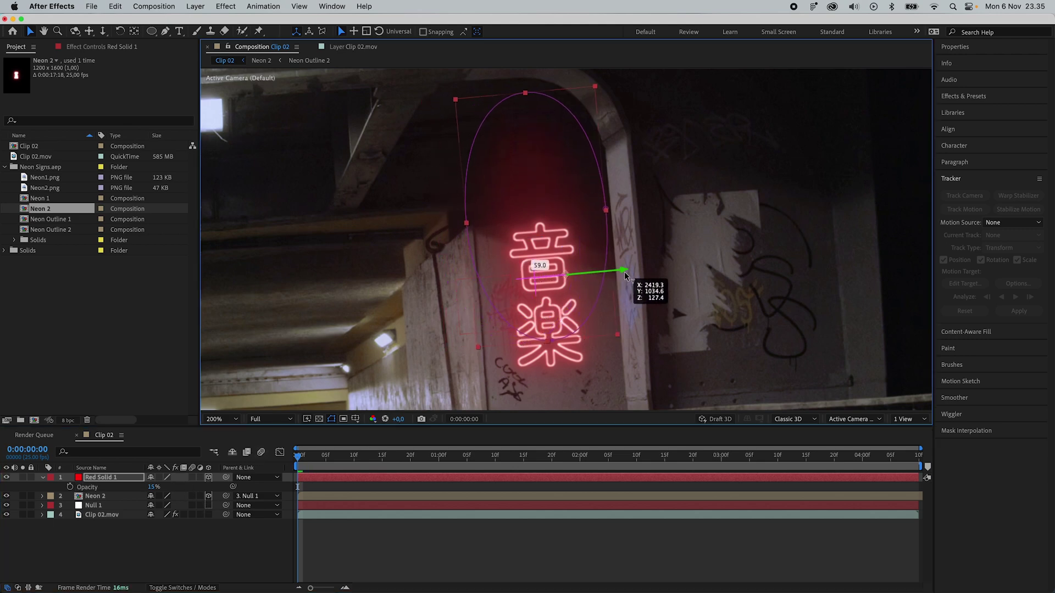
{"action": "left_click", "coordinate": [137, 550]}
{"action": "left_click", "coordinate": [43, 478]}
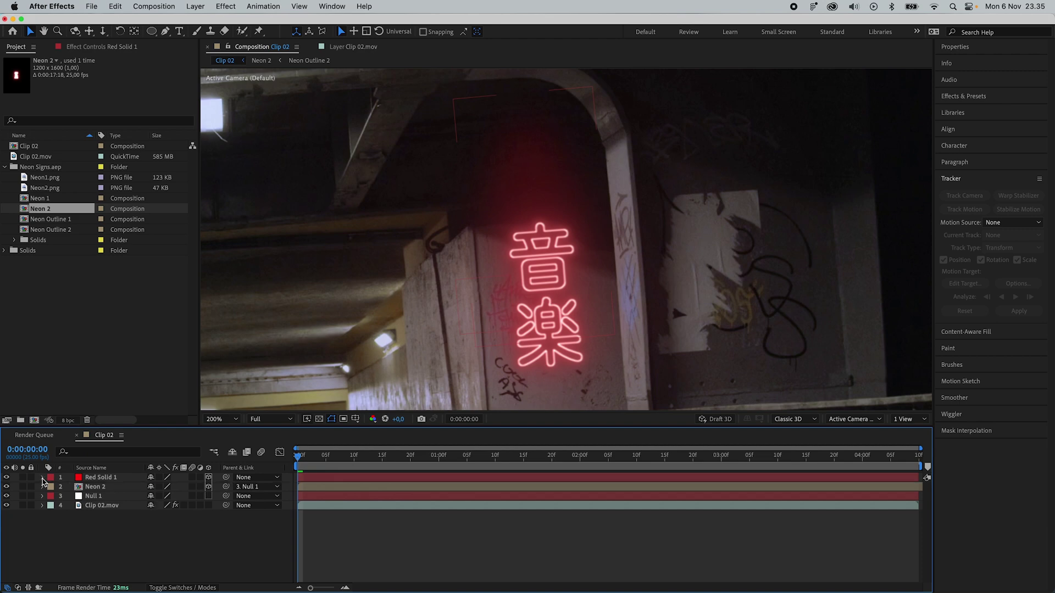
{"action": "left_click", "coordinate": [257, 478]}
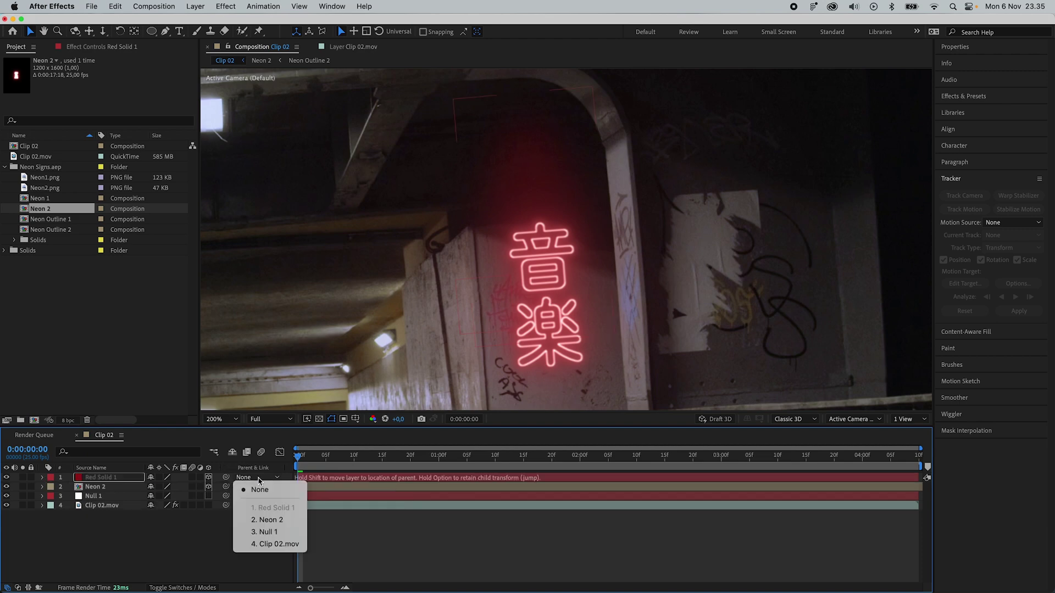
{"action": "left_click", "coordinate": [266, 531]}
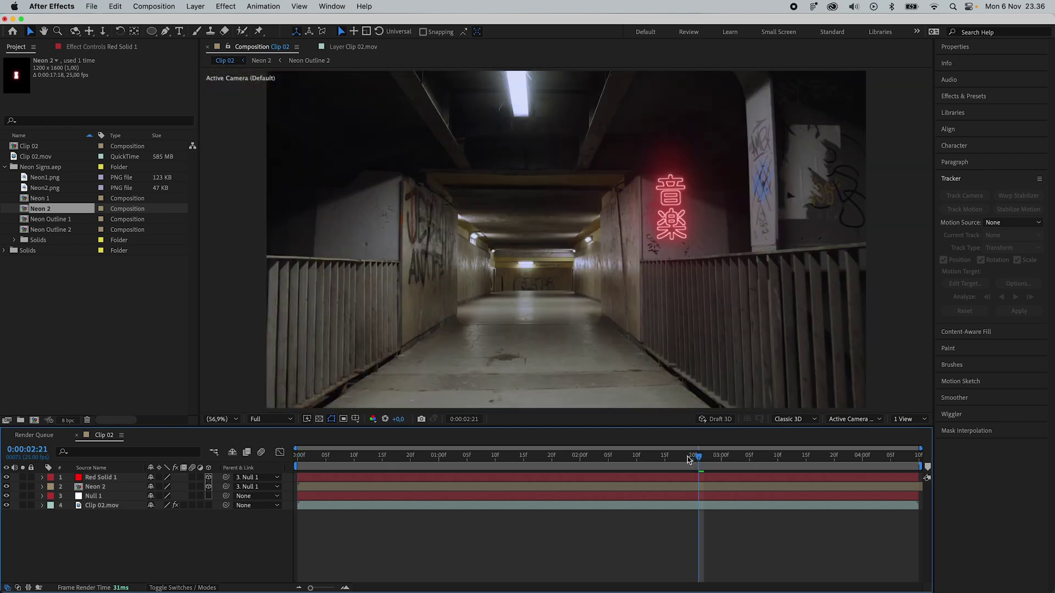
Find the Camera Lens Blur effect and apply it to the Neon 2 layer at the start of the composition.
{"action": "left_click_drag", "start_coordinate": [689, 459], "coordinate": [298, 456]}
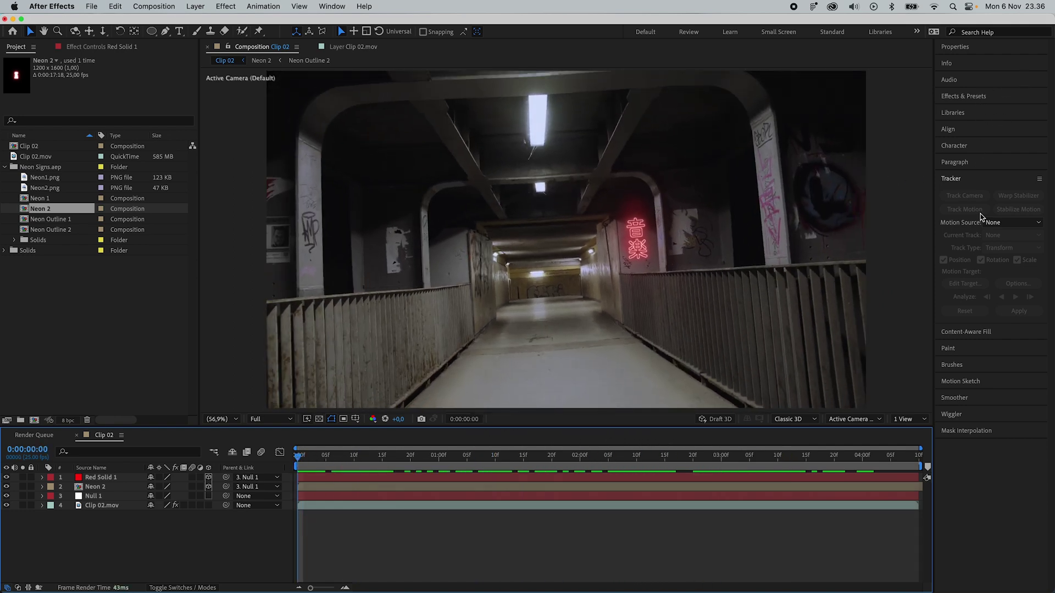
{"action": "left_click", "coordinate": [971, 178]}
{"action": "left_click", "coordinate": [989, 99]}
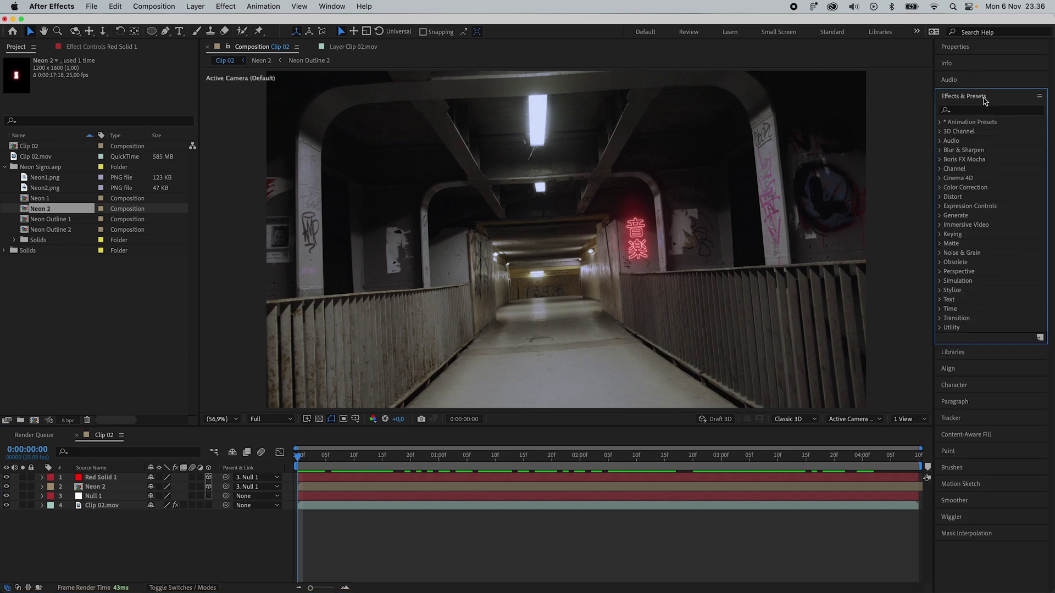
{"action": "left_click", "coordinate": [973, 112]}
{"action": "type", "text": "camea"}
{"action": "key", "text": "BackSpace"}
{"action": "type", "text": "ra lens"}
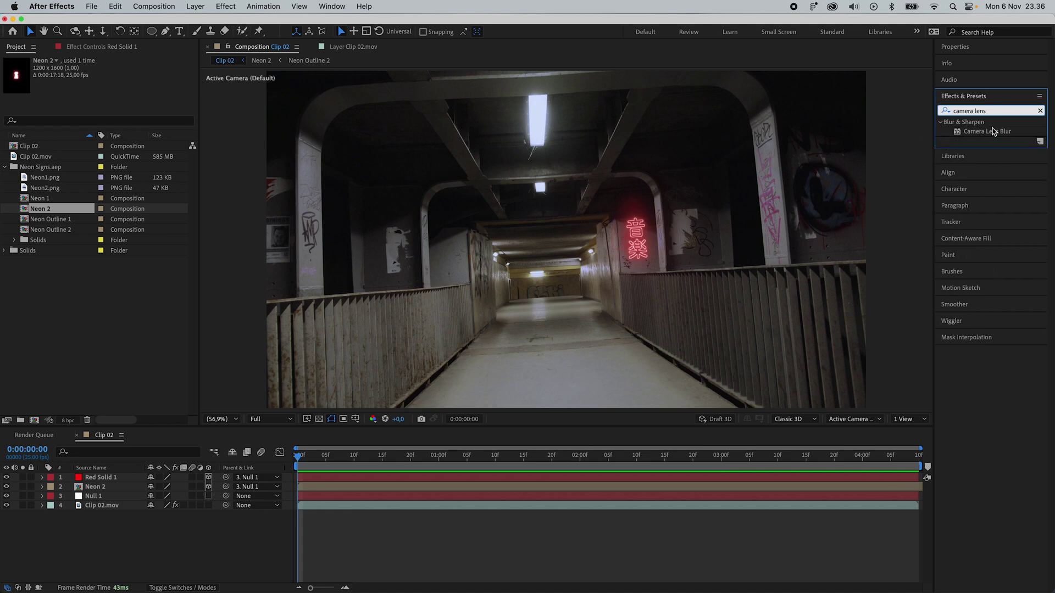
{"action": "left_click", "coordinate": [992, 131]}
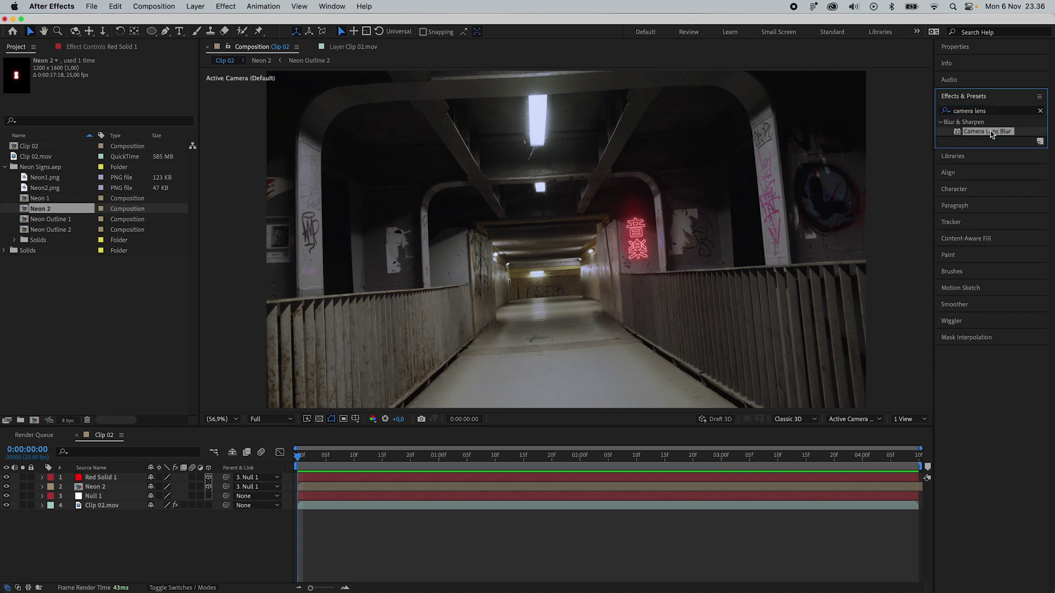
{"action": "left_click_drag", "start_coordinate": [985, 135], "coordinate": [332, 487]}
Animate Neon 2's Blur Radius with keyframes from 3.5 at 0:00:00:00 to 0 at 0:00:03:10.
{"action": "left_click_drag", "start_coordinate": [112, 79], "coordinate": [103, 79]}
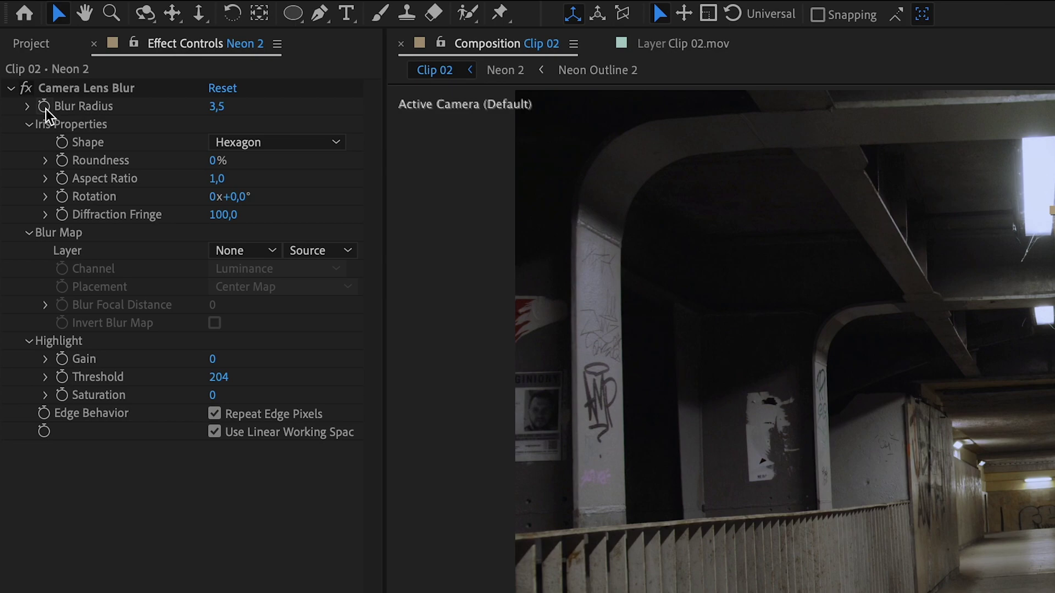
{"action": "left_click", "coordinate": [44, 107]}
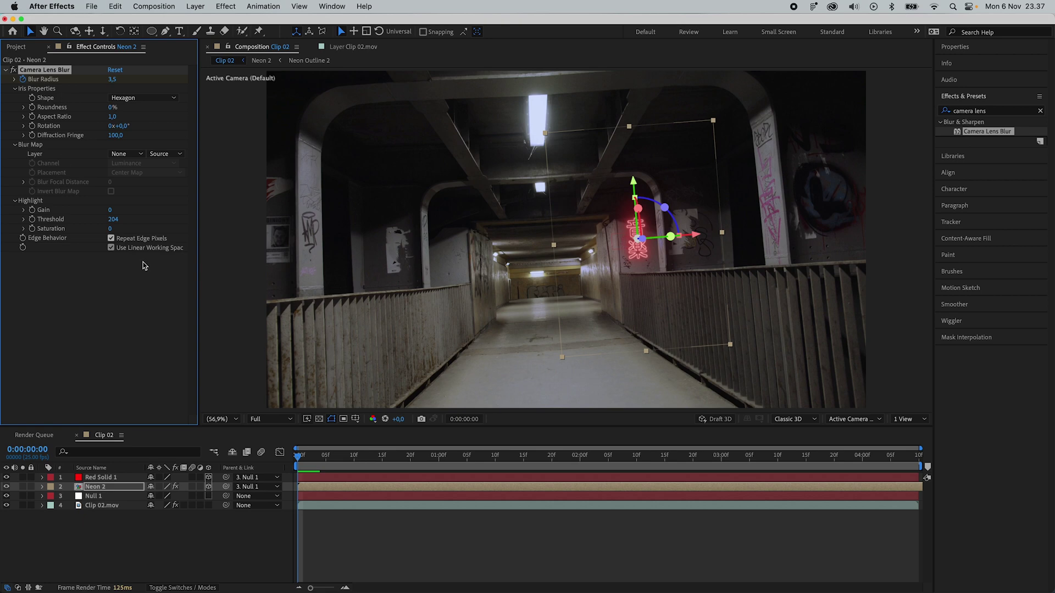
{"action": "left_click_drag", "start_coordinate": [304, 456], "coordinate": [781, 478]}
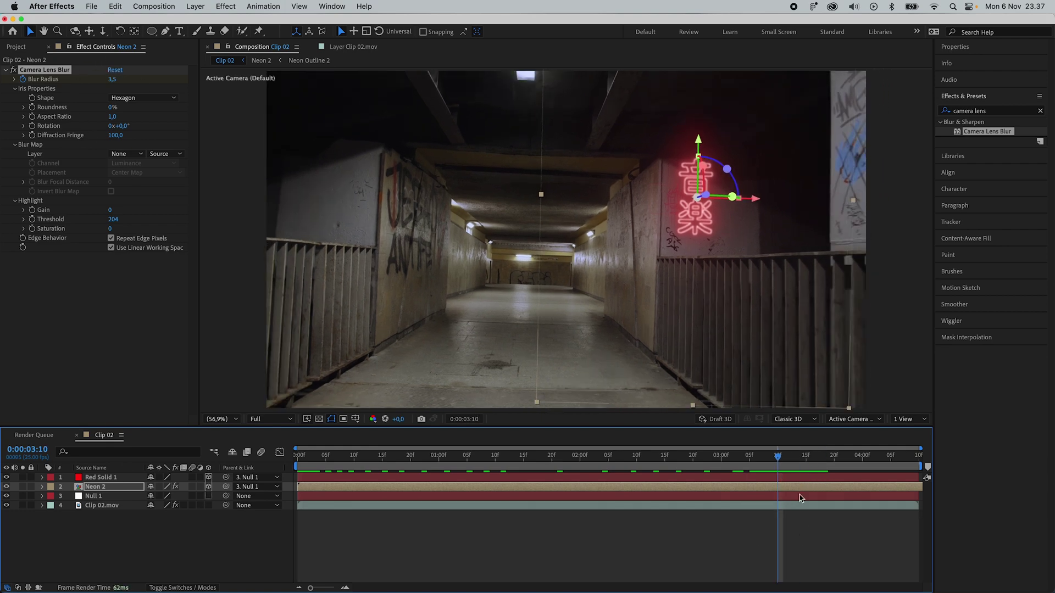
{"action": "left_click", "coordinate": [113, 80]}
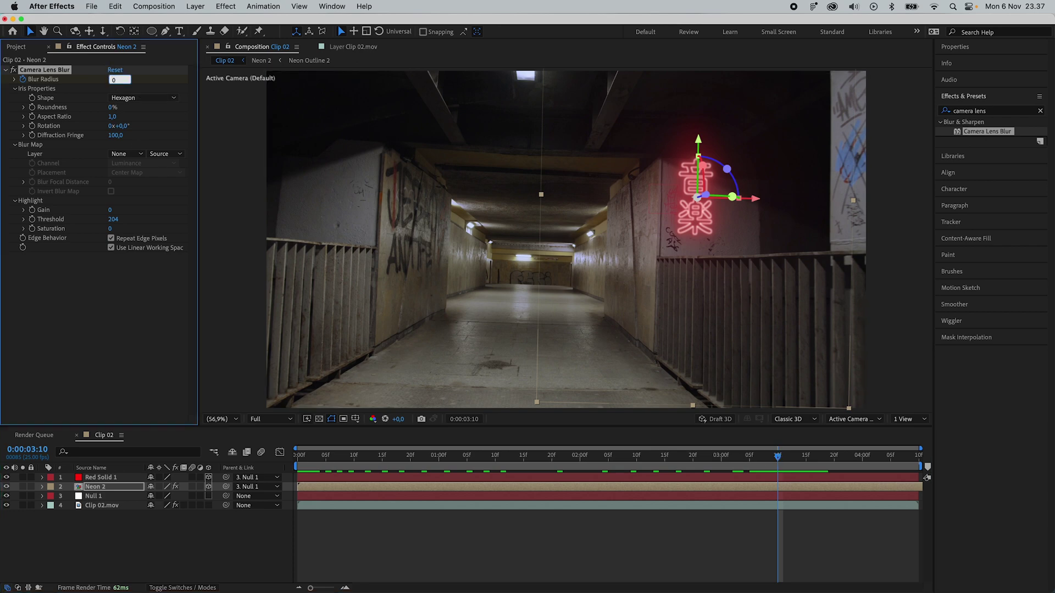
{"action": "type", "text": "0"}
{"action": "key", "text": "Return"}
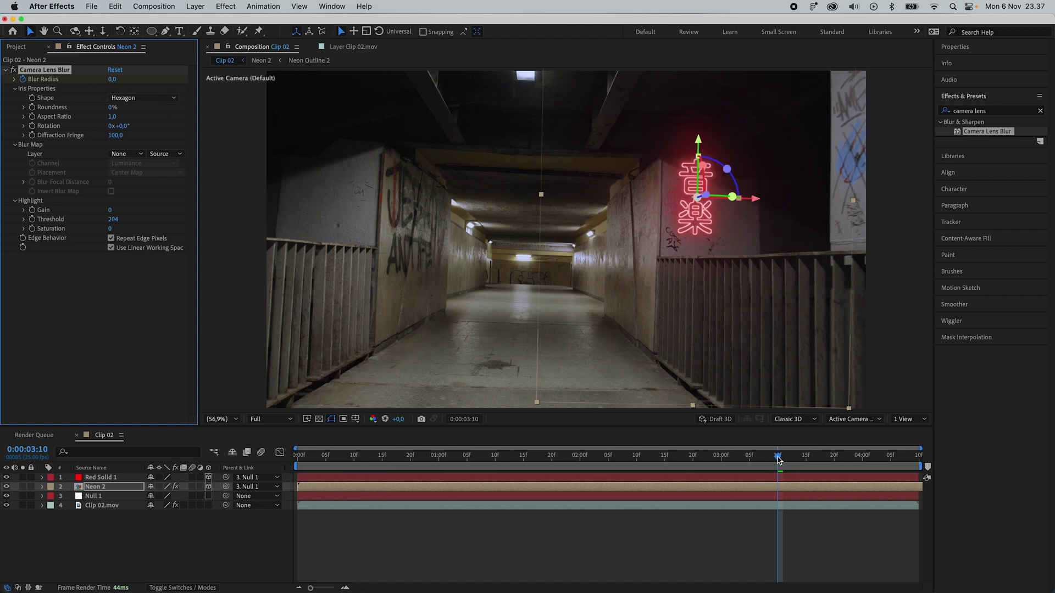
Check how the sign, its glow and the color-graded Clip 02.mov footage work together over the length of the shot.
{"action": "left_click_drag", "start_coordinate": [777, 459], "coordinate": [477, 458]}
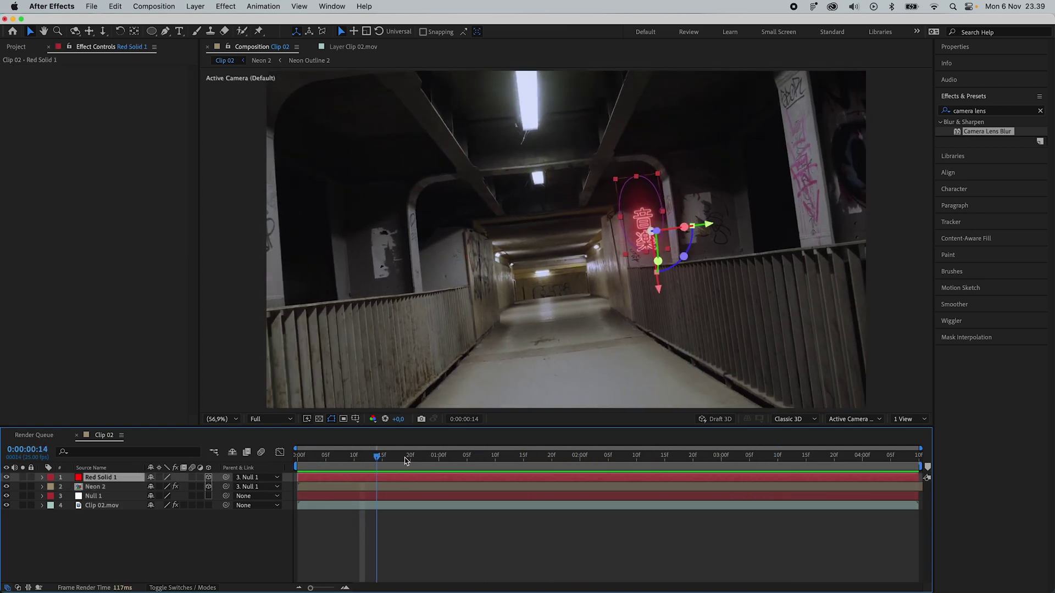
{"action": "left_click_drag", "start_coordinate": [405, 460], "coordinate": [478, 451]}
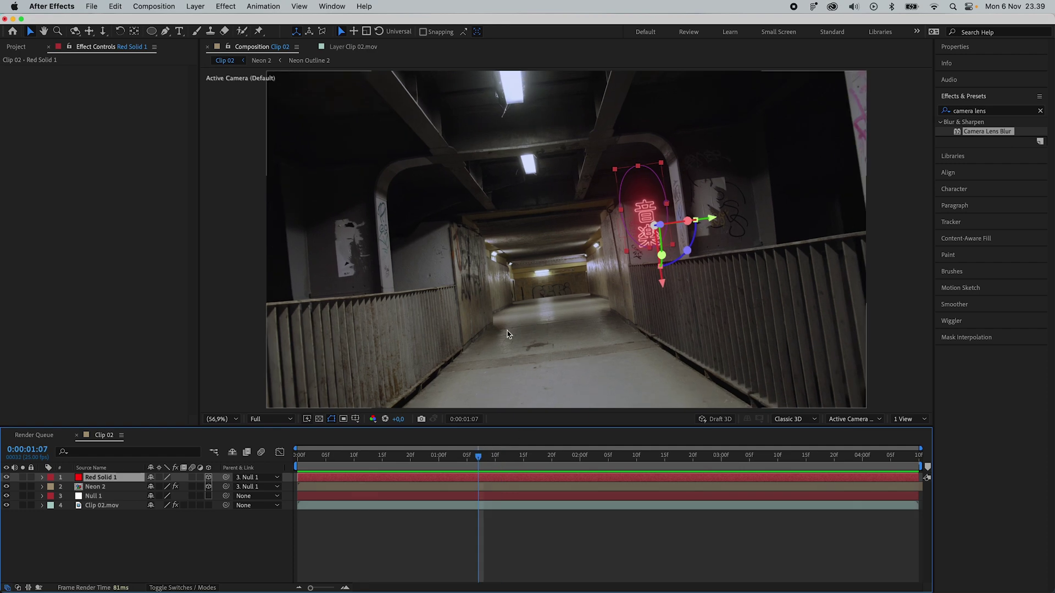
{"action": "left_click", "coordinate": [310, 505]}
{"action": "left_click", "coordinate": [316, 468]}
{"action": "key", "text": "space"}
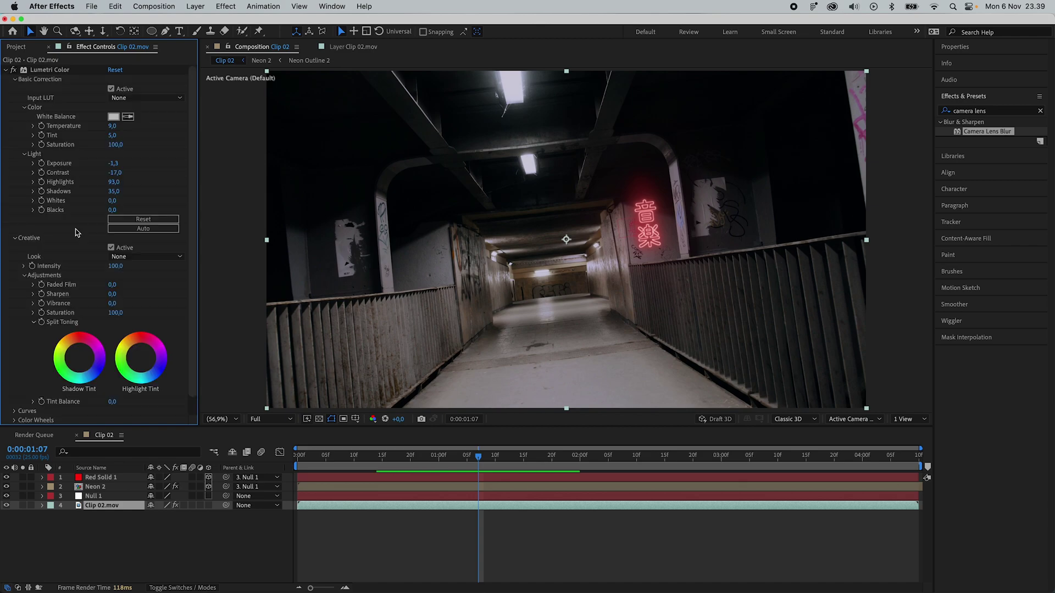
{"action": "key", "text": "space"}
{"action": "left_click_drag", "start_coordinate": [316, 468], "coordinate": [718, 467]}
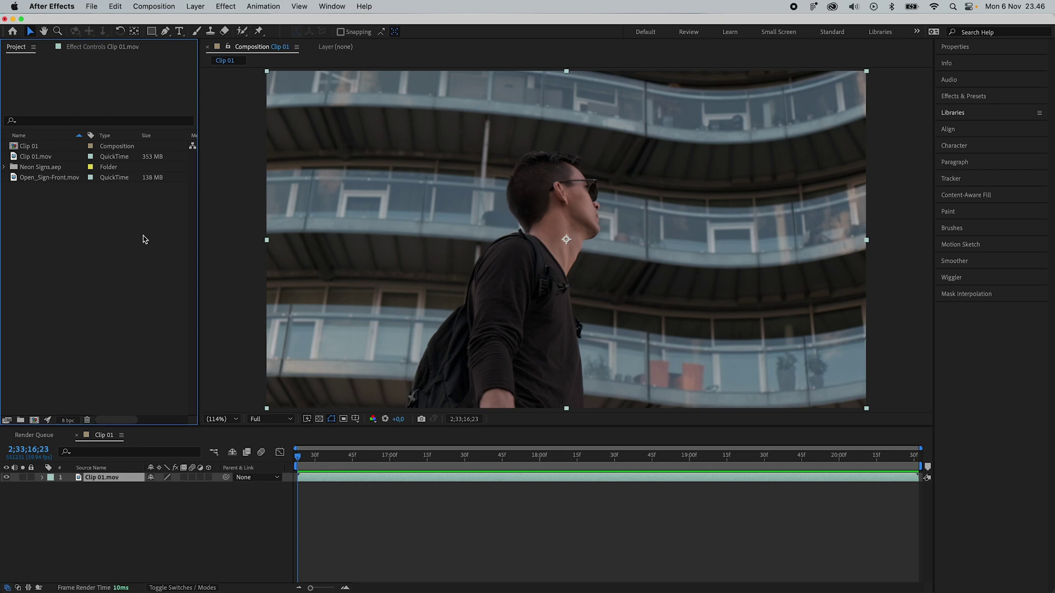
Run the 3D Camera Tracker on the Clip 01.mov layer in the Clip 01 composition.
{"action": "left_click", "coordinate": [409, 497]}
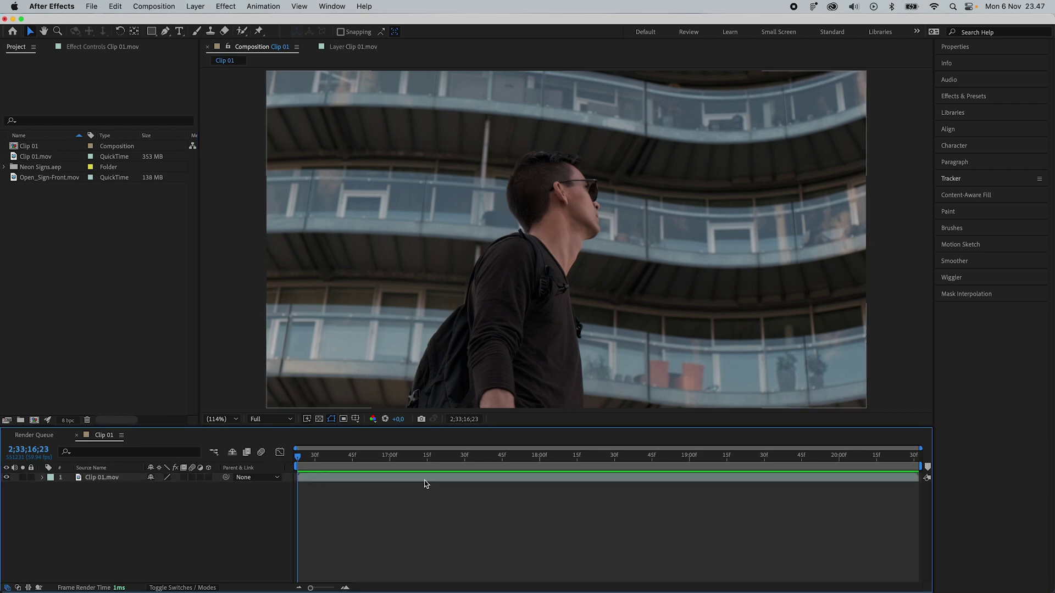
{"action": "right_click", "coordinate": [424, 479]}
{"action": "mouse_move", "coordinate": [507, 444]}
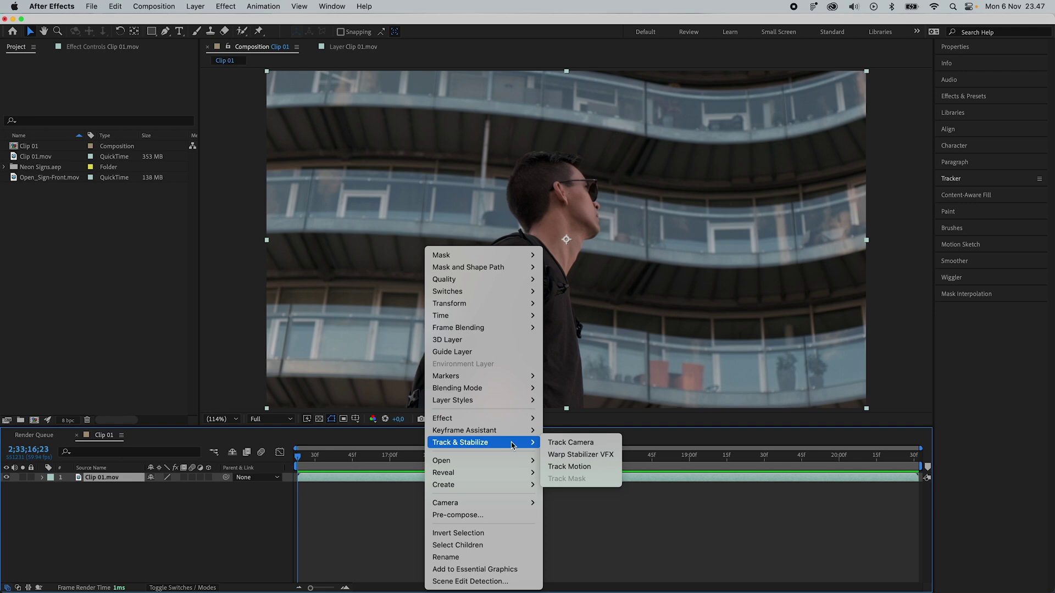
{"action": "left_click", "coordinate": [575, 445]}
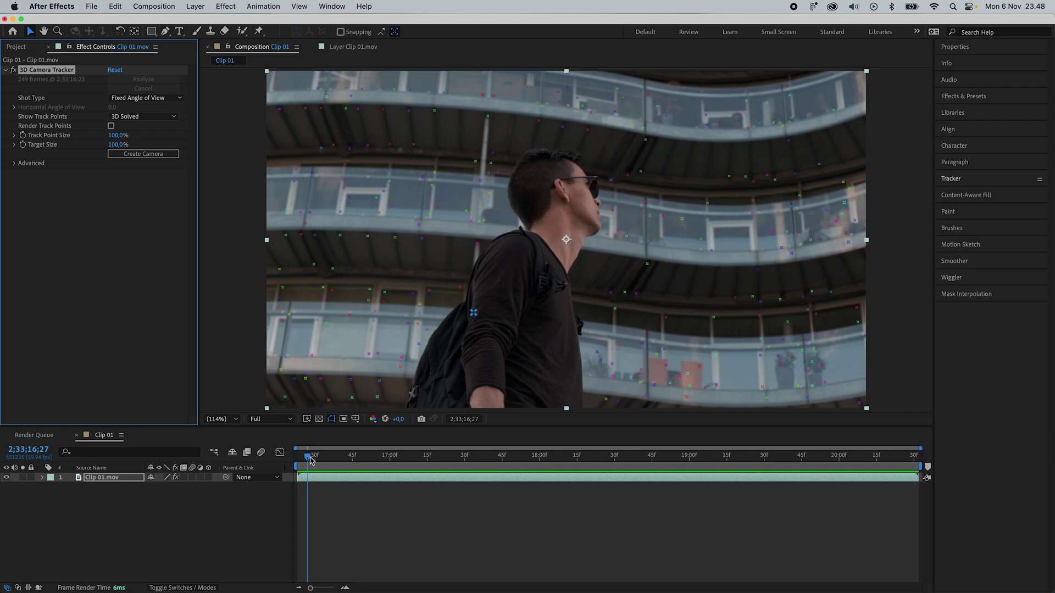
Enlarge the camera tracker's track points to 182% and play the clip to check how they stick to the building.
{"action": "left_click_drag", "start_coordinate": [309, 459], "coordinate": [397, 457]}
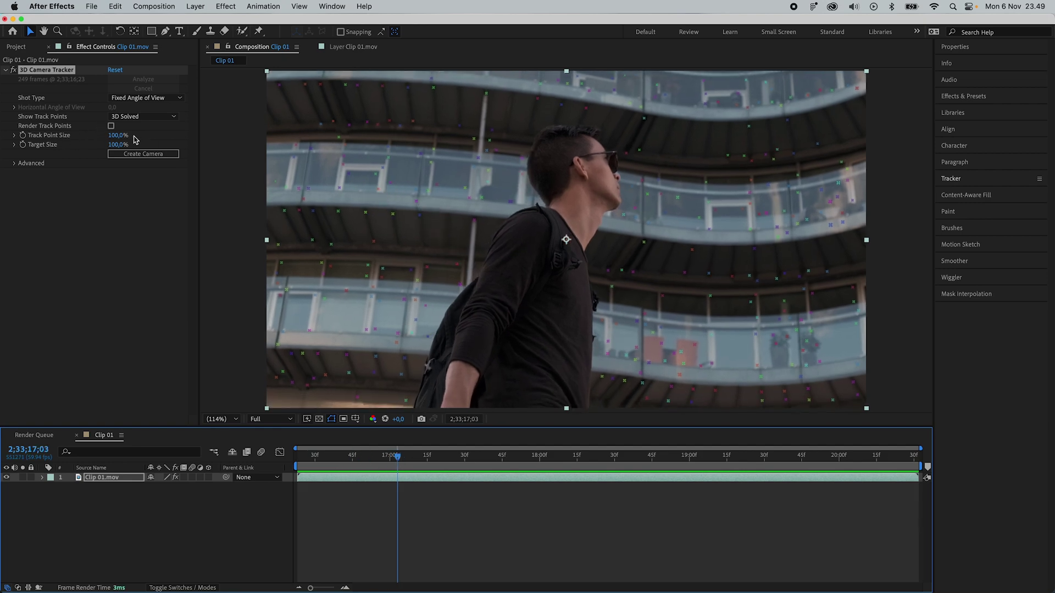
{"action": "left_click_drag", "start_coordinate": [114, 138], "coordinate": [125, 135]}
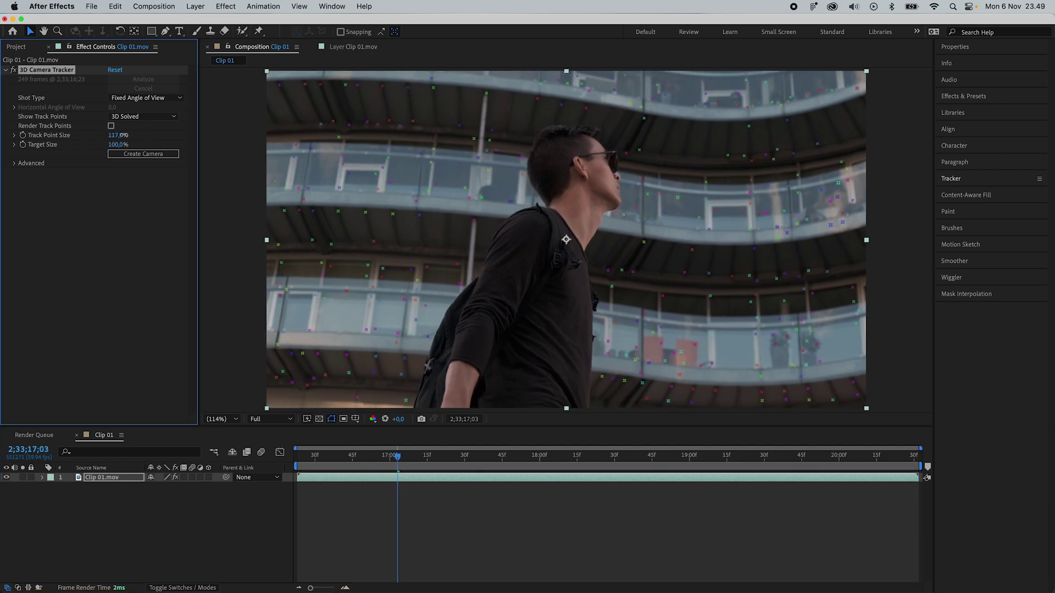
{"action": "left_click", "coordinate": [396, 460]}
{"action": "key", "text": "space"}
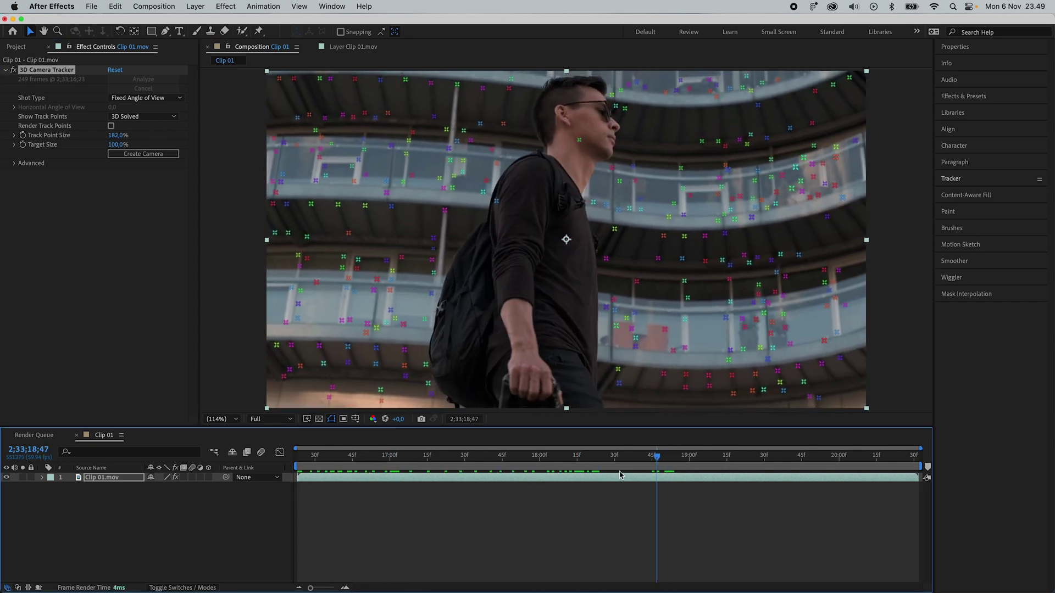
Select the group of track points around the pole behind the man at 2;33;18;08 and create a null and camera from them.
{"action": "left_click", "coordinate": [519, 455]}
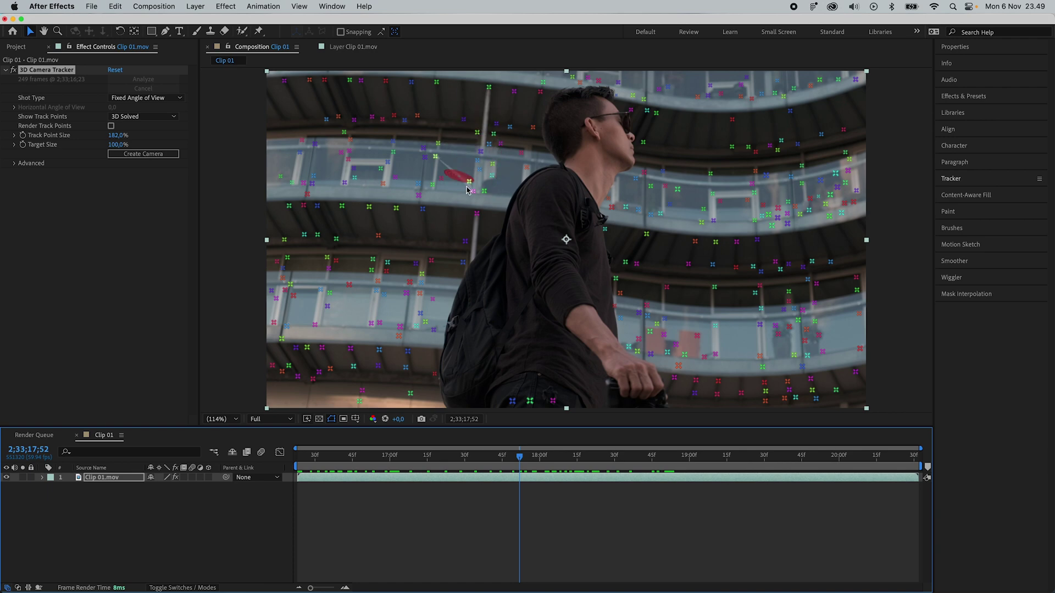
{"action": "left_click_drag", "start_coordinate": [518, 456], "coordinate": [559, 455]}
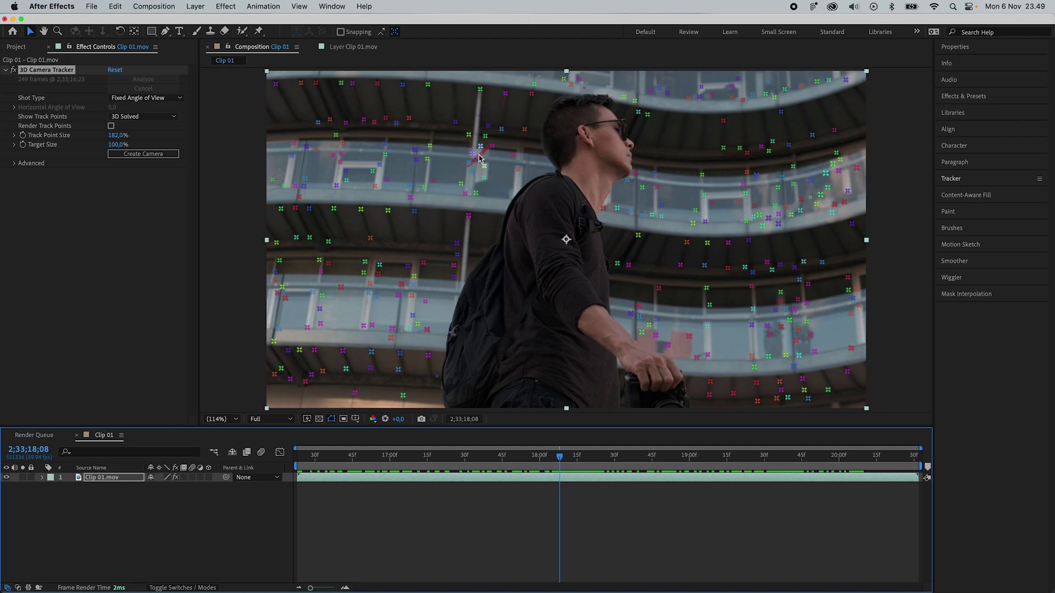
{"action": "mouse_move", "coordinate": [462, 128]}
{"action": "left_mouse_down"}
{"action": "mouse_move", "coordinate": [498, 152]}
{"action": "mouse_move", "coordinate": [494, 197]}
{"action": "mouse_move", "coordinate": [463, 208]}
{"action": "mouse_move", "coordinate": [452, 184]}
{"action": "left_mouse_up"}
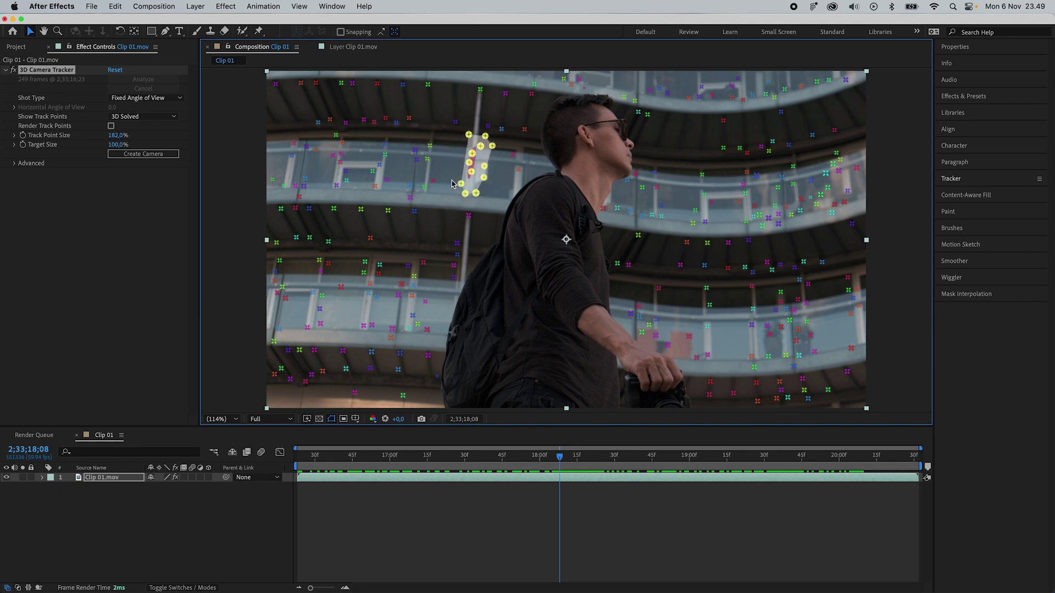
{"action": "right_click", "coordinate": [481, 159]}
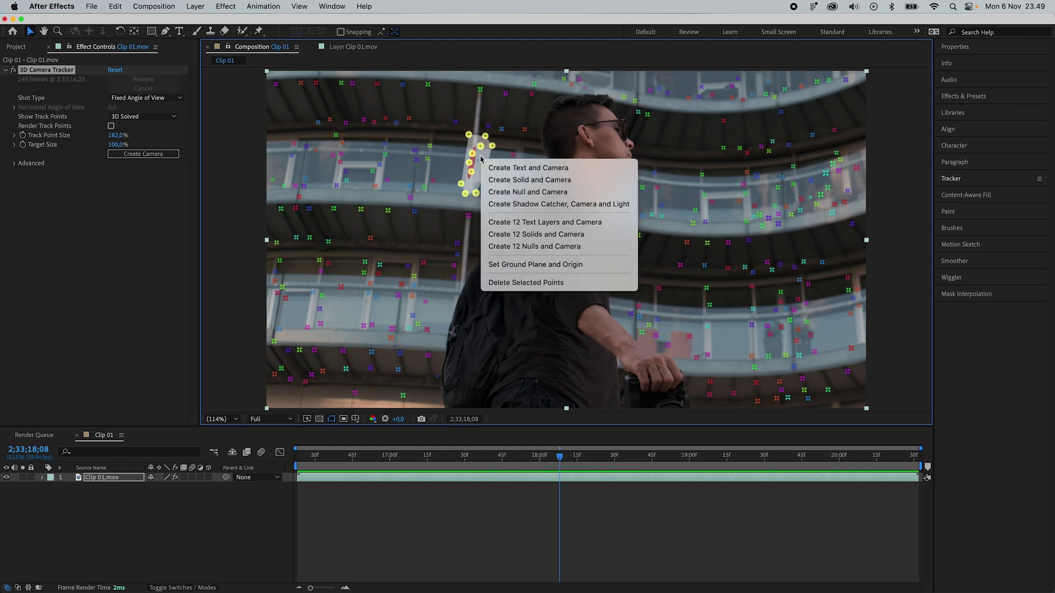
{"action": "left_click", "coordinate": [512, 193]}
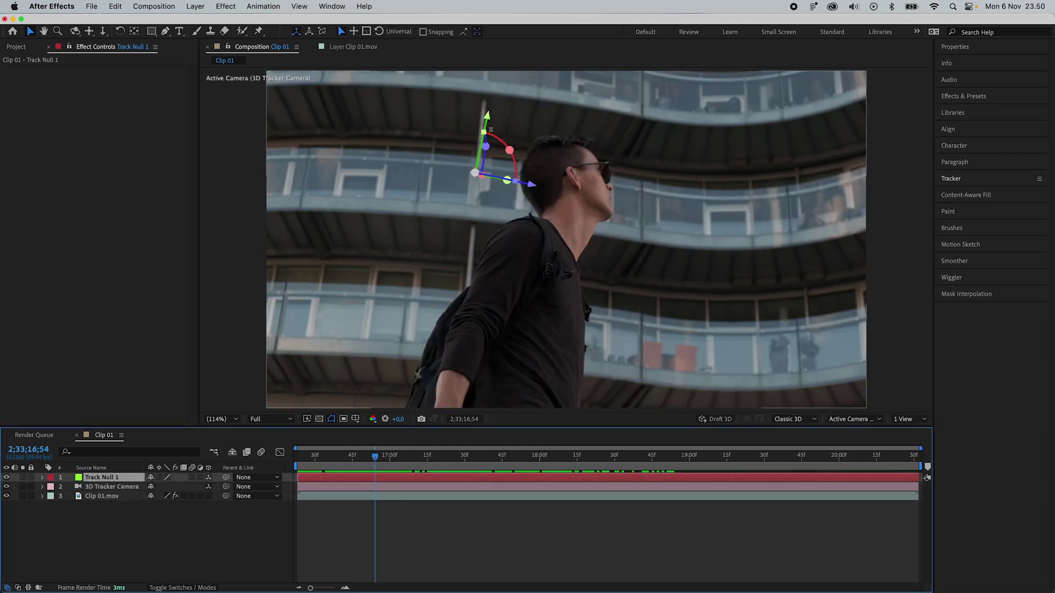
Add the Neon 1 composition from the Neon Signs.aep folder to Clip 01 as the top layer.
{"action": "left_click", "coordinate": [353, 486]}
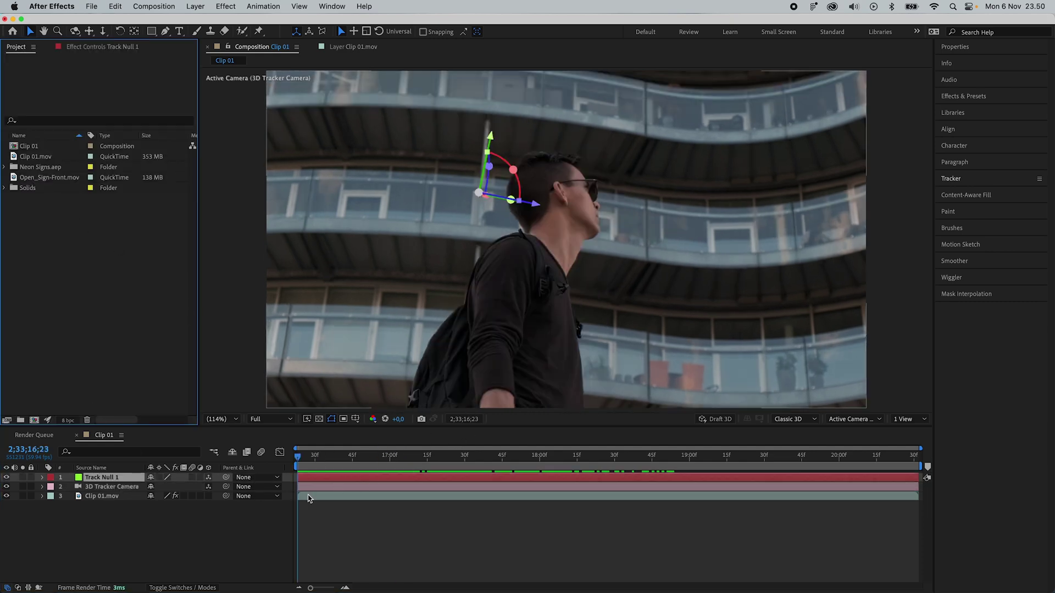
{"action": "left_click", "coordinate": [5, 167]}
{"action": "left_click", "coordinate": [41, 199]}
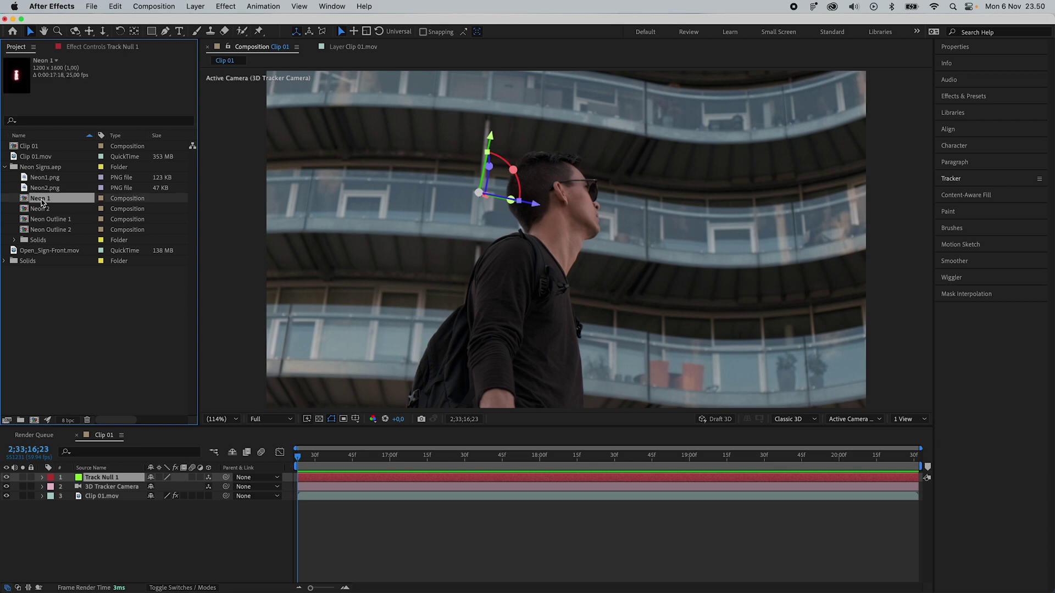
{"action": "left_click_drag", "start_coordinate": [36, 201], "coordinate": [615, 384]}
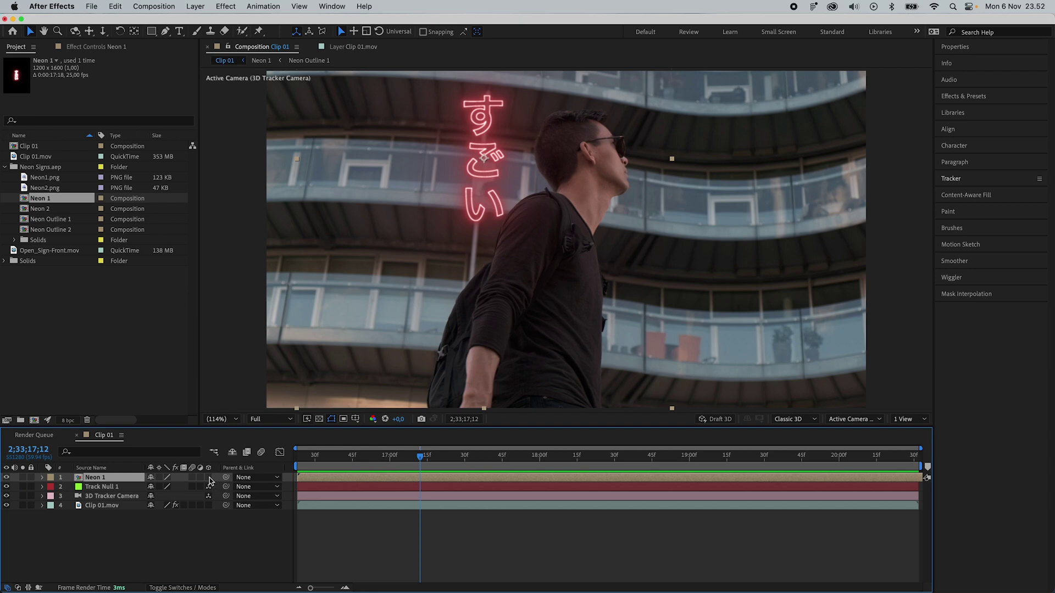
Make Neon 1 a 3D layer and shift it along its axes to a position of about 971.5, 417.1, 0.
{"action": "left_click", "coordinate": [209, 477]}
{"action": "left_click_drag", "start_coordinate": [446, 130], "coordinate": [540, 140]}
{"action": "left_click_drag", "start_coordinate": [482, 76], "coordinate": [483, 116]}
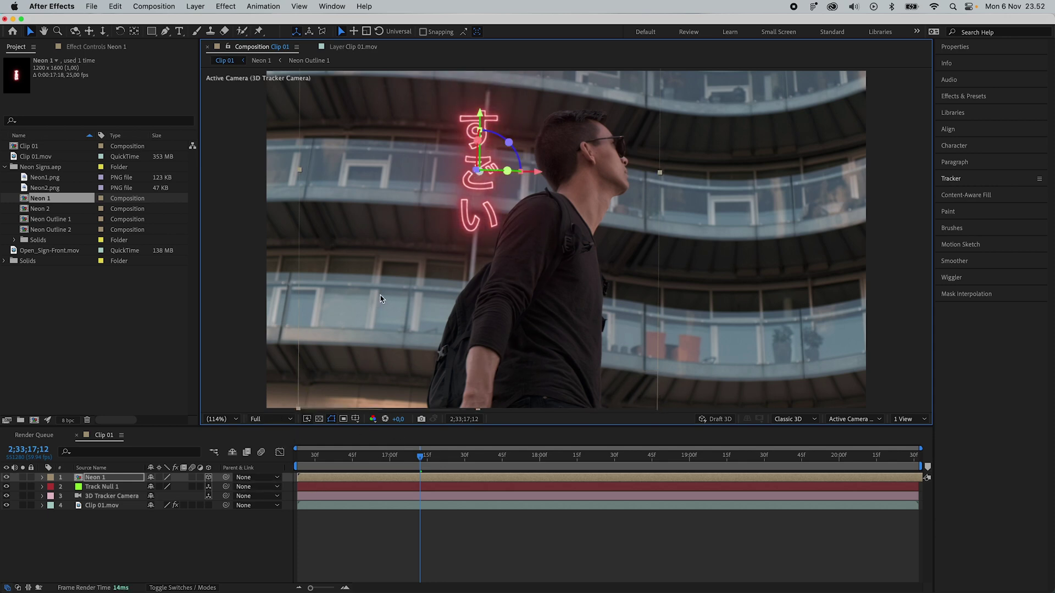
{"action": "left_click_drag", "start_coordinate": [542, 175], "coordinate": [534, 174]}
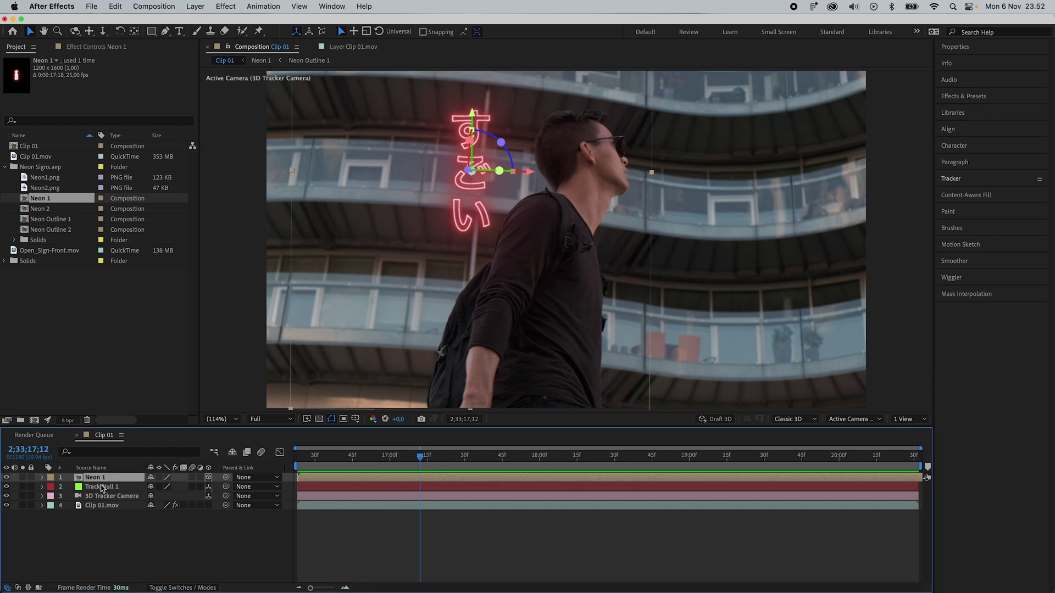
Copy the position of Track Null 1 onto Neon 1 so the sign sits at the tracked point on the pole.
{"action": "left_click", "coordinate": [102, 486], "text": "shift"}
{"action": "key", "text": "p"}
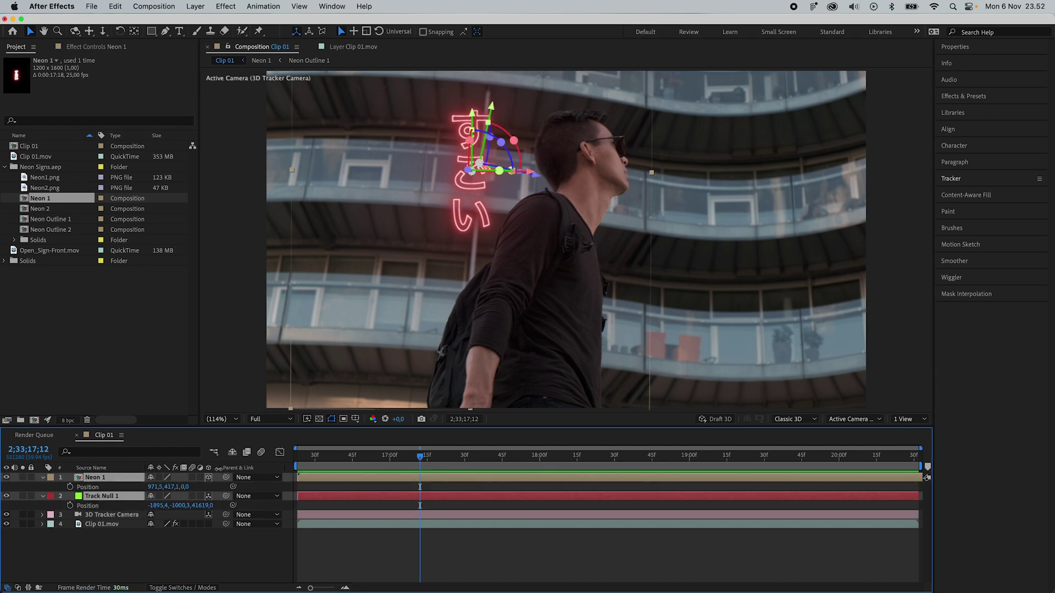
{"action": "left_click", "coordinate": [87, 507]}
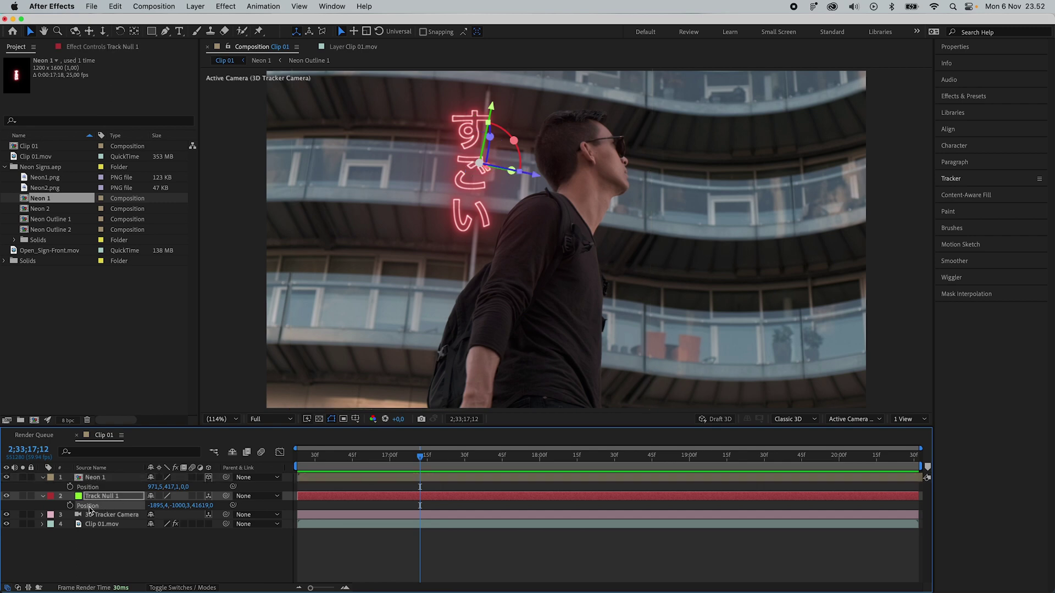
{"action": "left_click", "coordinate": [89, 488]}
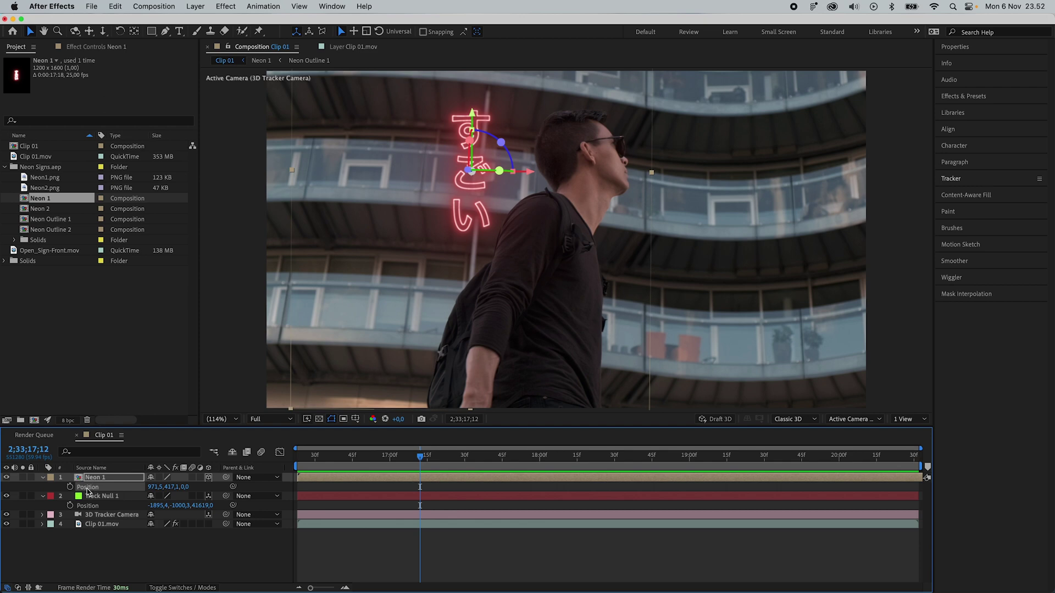
Scale Neon 1 up uniformly to about 492% and check that the sign stays on the pole through the clip.
{"action": "key", "text": "s"}
{"action": "key", "text": "shift+Page_Up"}
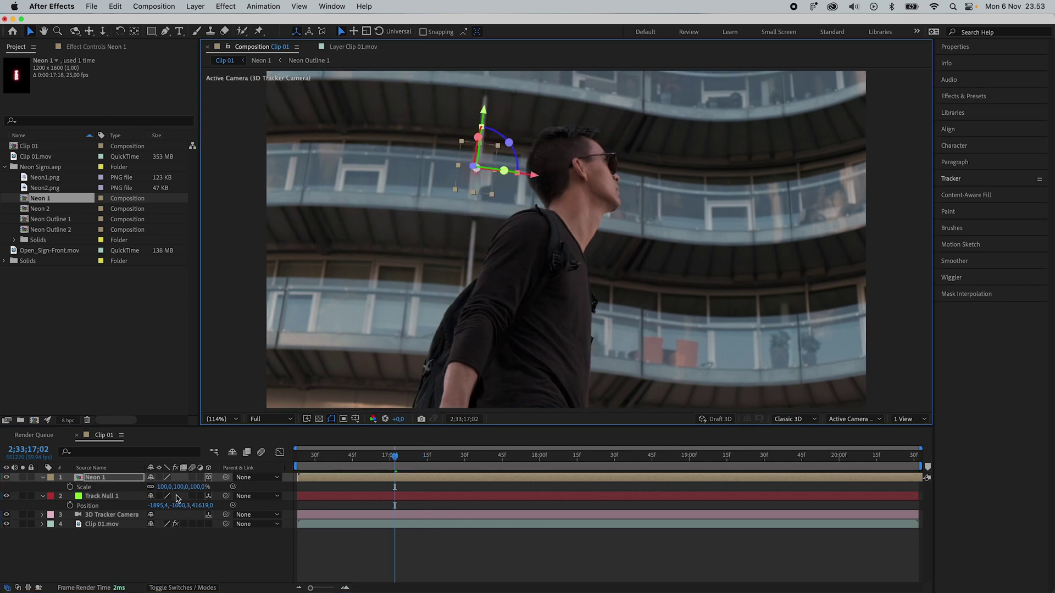
{"action": "left_click_drag", "start_coordinate": [165, 487], "coordinate": [244, 551]}
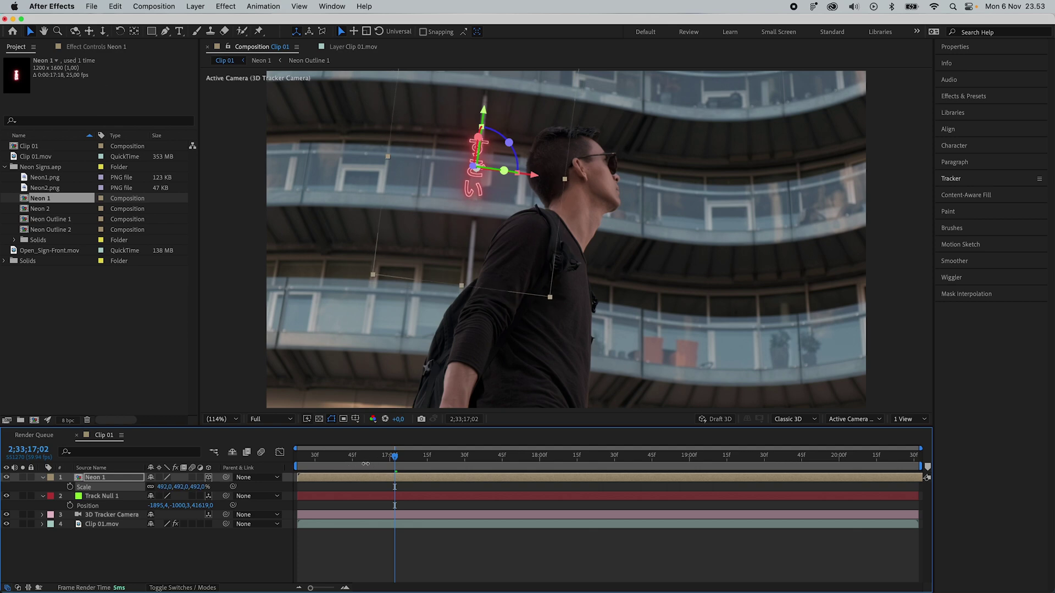
{"action": "left_click", "coordinate": [245, 551]}
{"action": "left_click_drag", "start_coordinate": [395, 456], "coordinate": [803, 458]}
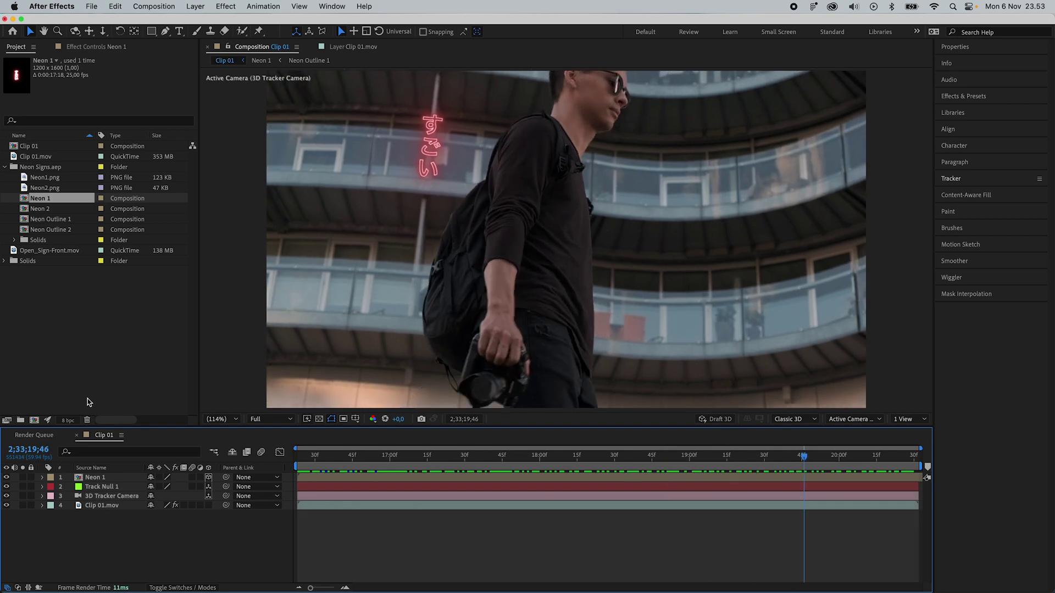
Apply the Stylize Glow effect to the Neon 1 layer and check the glowing sign through part of the clip.
{"action": "left_click", "coordinate": [96, 477]}
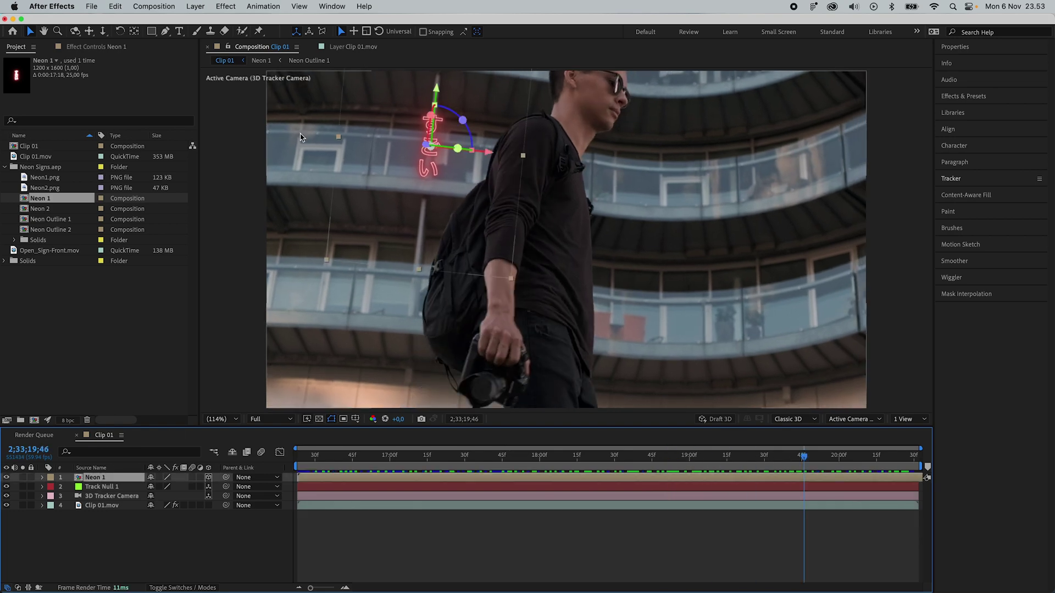
{"action": "left_click", "coordinate": [89, 48]}
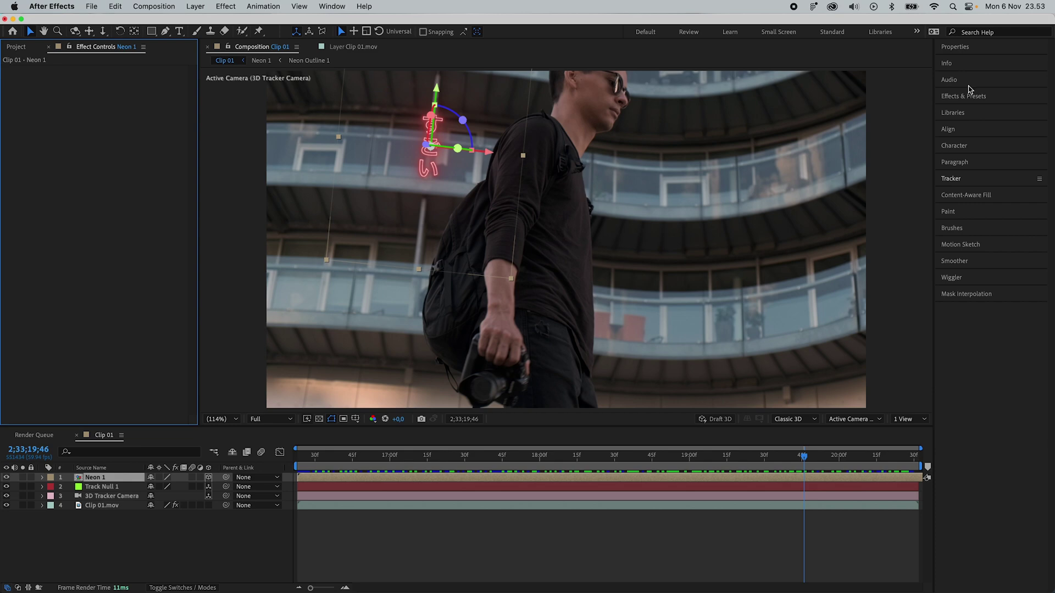
{"action": "left_click", "coordinate": [986, 96]}
{"action": "left_click", "coordinate": [962, 111]}
{"action": "type", "text": "glow"}
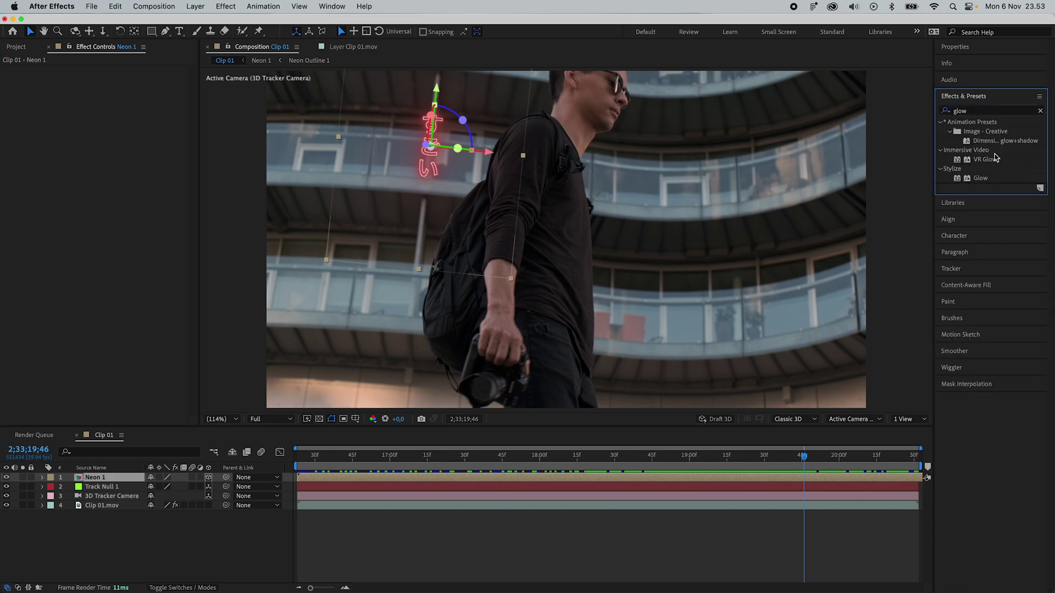
{"action": "double_click", "coordinate": [980, 178]}
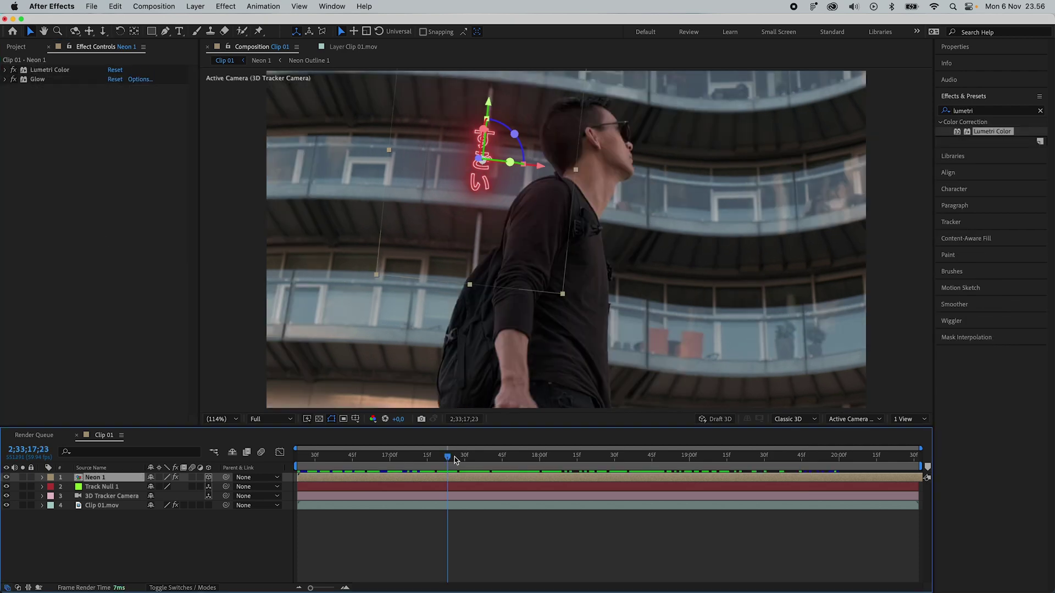
{"action": "left_click_drag", "start_coordinate": [447, 455], "coordinate": [585, 460]}
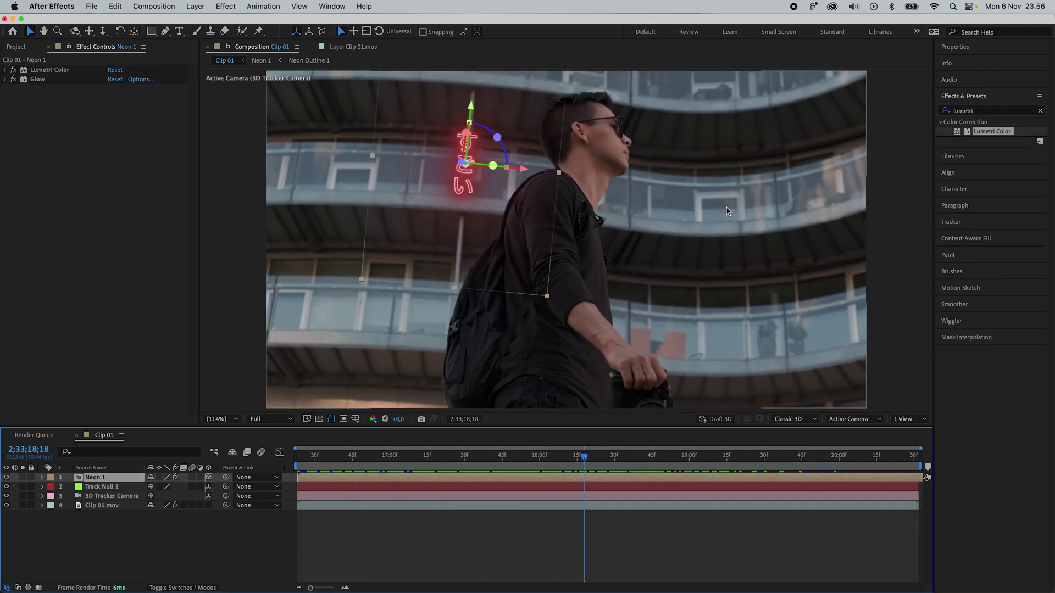
Create a null from a group of 3D Camera Tracker points under the building's upper-right balcony and check that it tracks.
{"action": "left_click", "coordinate": [465, 510]}
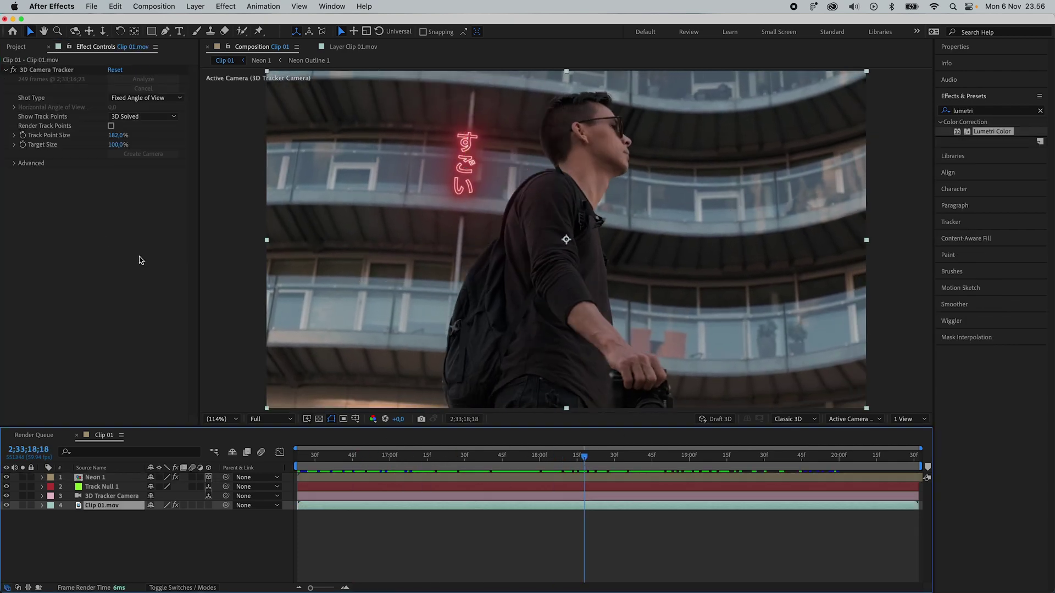
{"action": "left_click", "coordinate": [54, 72]}
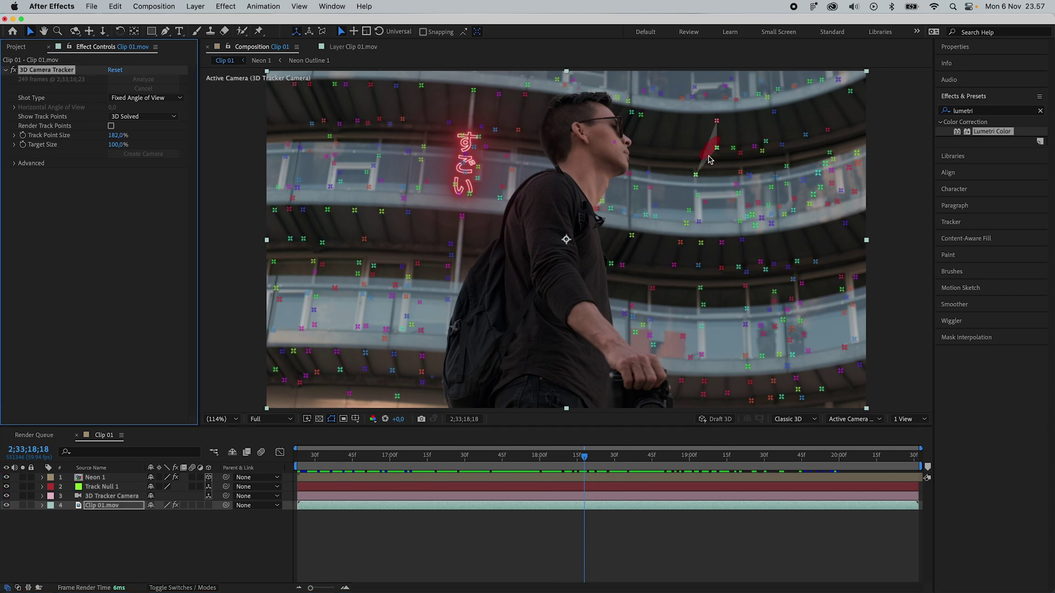
{"action": "left_click_drag", "start_coordinate": [584, 455], "coordinate": [797, 454]}
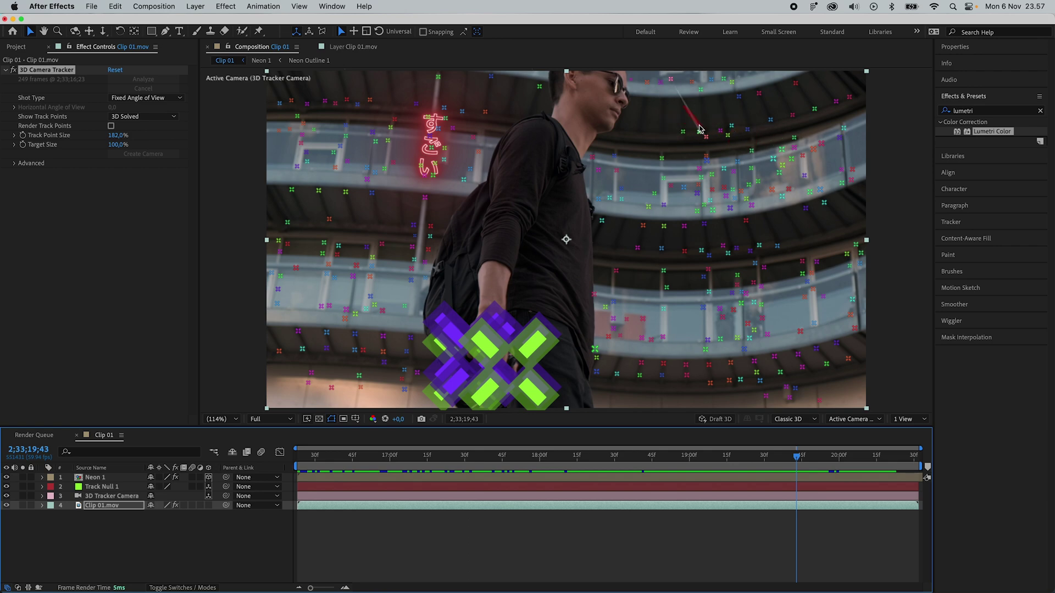
{"action": "mouse_move", "coordinate": [674, 128]}
{"action": "left_mouse_down"}
{"action": "mouse_move", "coordinate": [767, 120]}
{"action": "mouse_move", "coordinate": [731, 140]}
{"action": "mouse_move", "coordinate": [683, 142]}
{"action": "left_mouse_up"}
{"action": "right_click", "coordinate": [718, 140]}
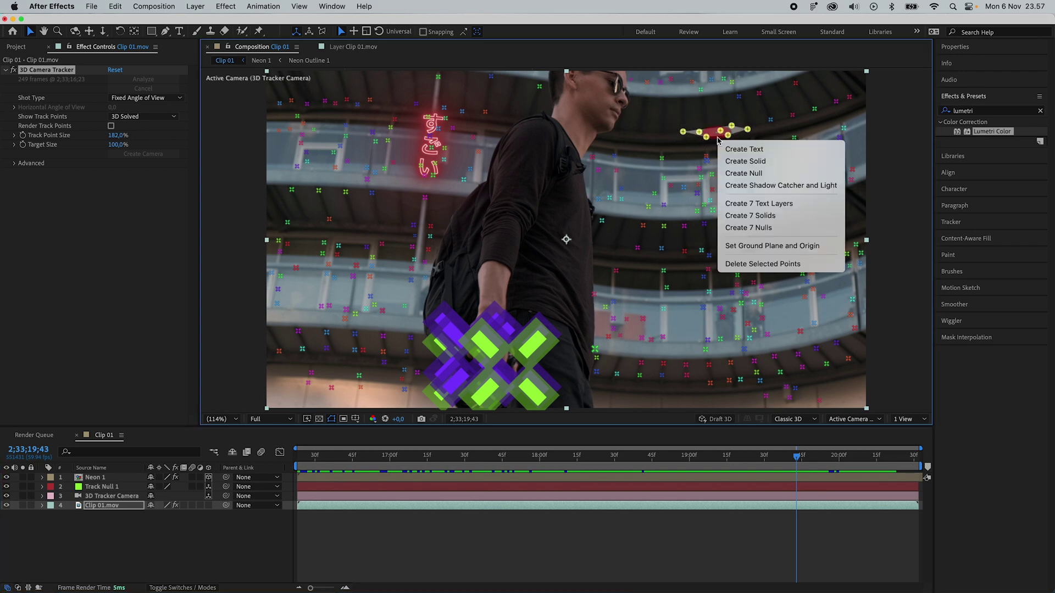
{"action": "left_click", "coordinate": [744, 173]}
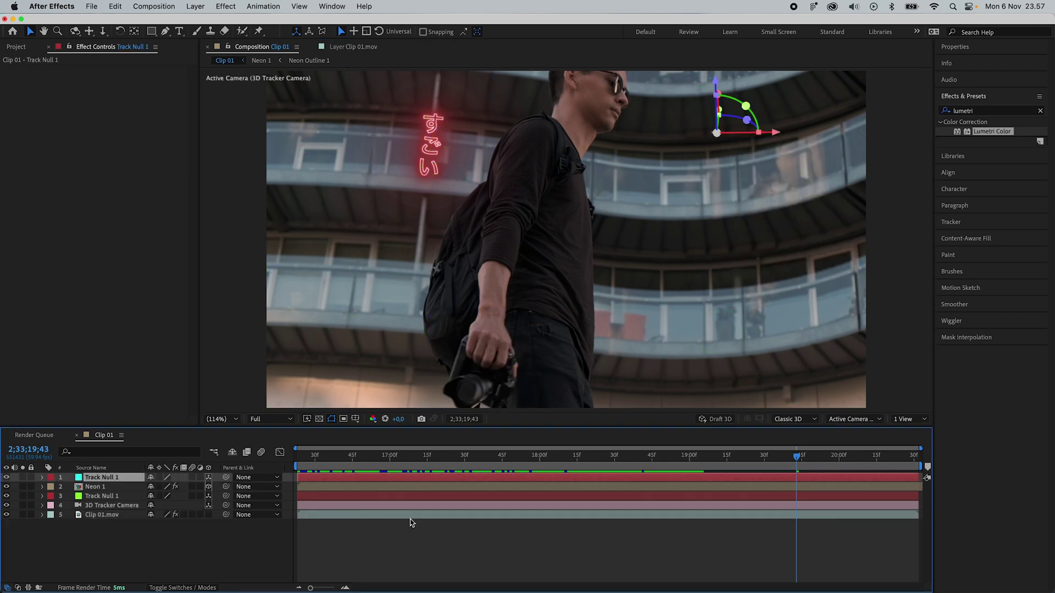
{"action": "left_click_drag", "start_coordinate": [324, 465], "coordinate": [375, 465]}
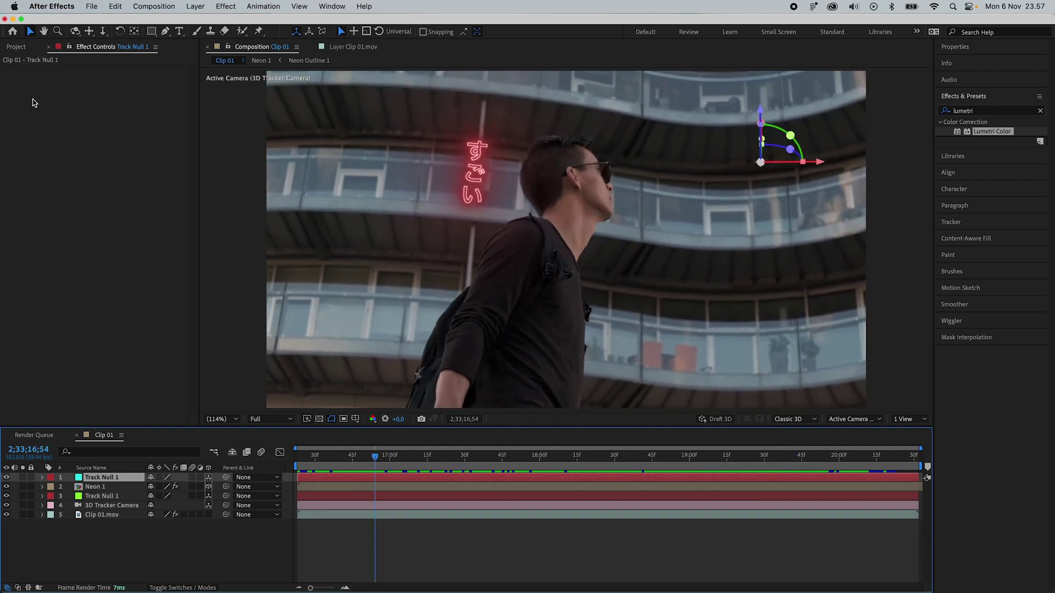
Add Open_Sign-Front.mov to Clip 01 as the top layer and play the composition.
{"action": "left_click", "coordinate": [17, 47]}
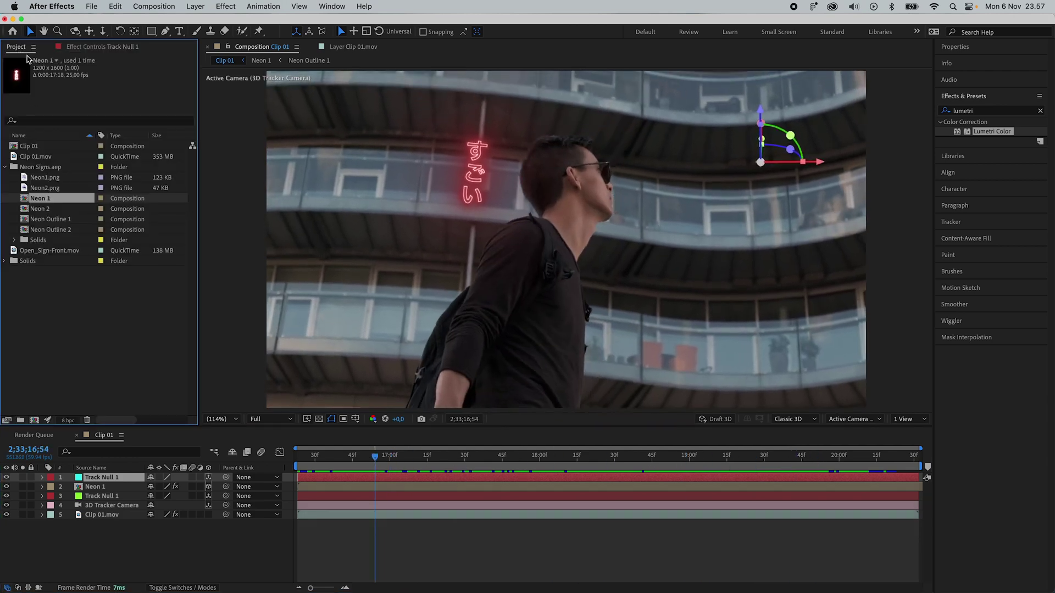
{"action": "left_click", "coordinate": [5, 167]}
{"action": "left_click_drag", "start_coordinate": [58, 178], "coordinate": [399, 459]}
{"action": "key", "text": "space"}
Scale the Open_Sign-Front.mov layer down uniformly to 62% and make it a 3D layer.
{"action": "key", "text": "s"}
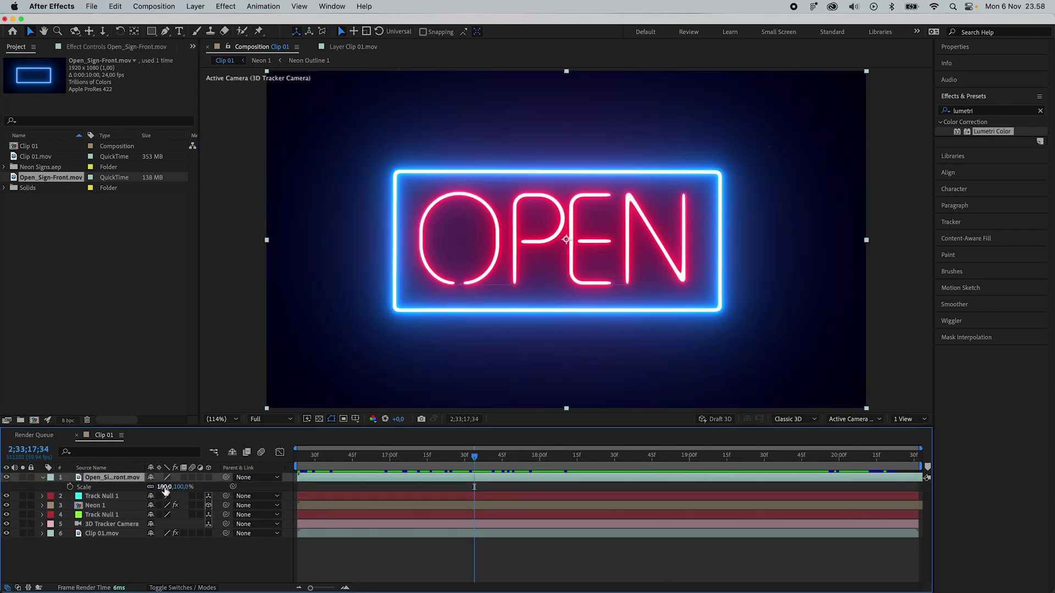
{"action": "left_click_drag", "start_coordinate": [163, 487], "coordinate": [148, 486]}
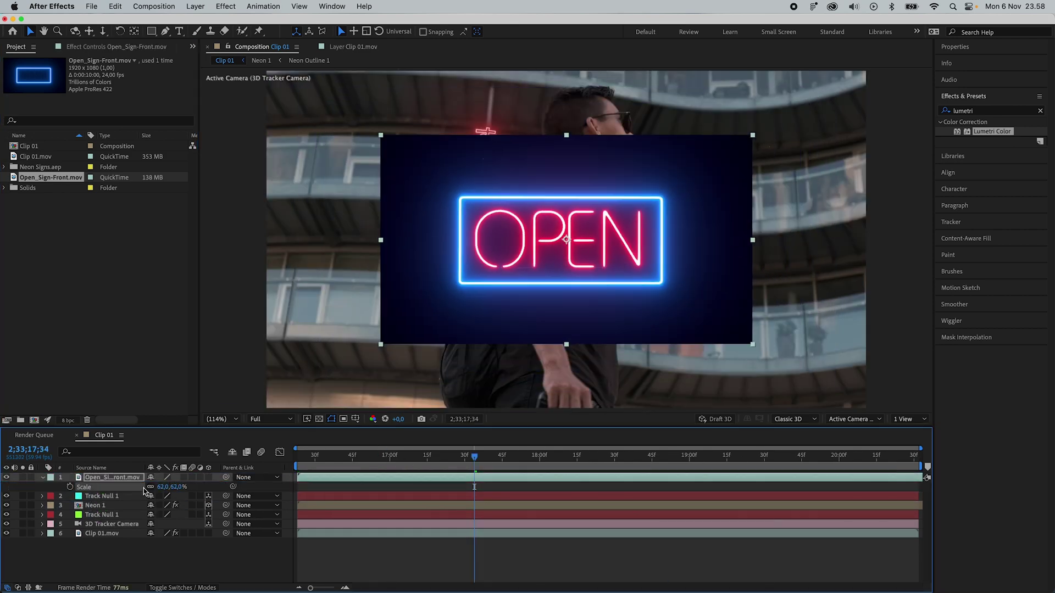
{"action": "key", "text": "s"}
{"action": "left_click", "coordinate": [209, 478]}
Copy the position of the new Track Null 1 in layer 2 onto the Open_Sign-Front.mov layer.
{"action": "left_click", "coordinate": [104, 485], "text": "shift"}
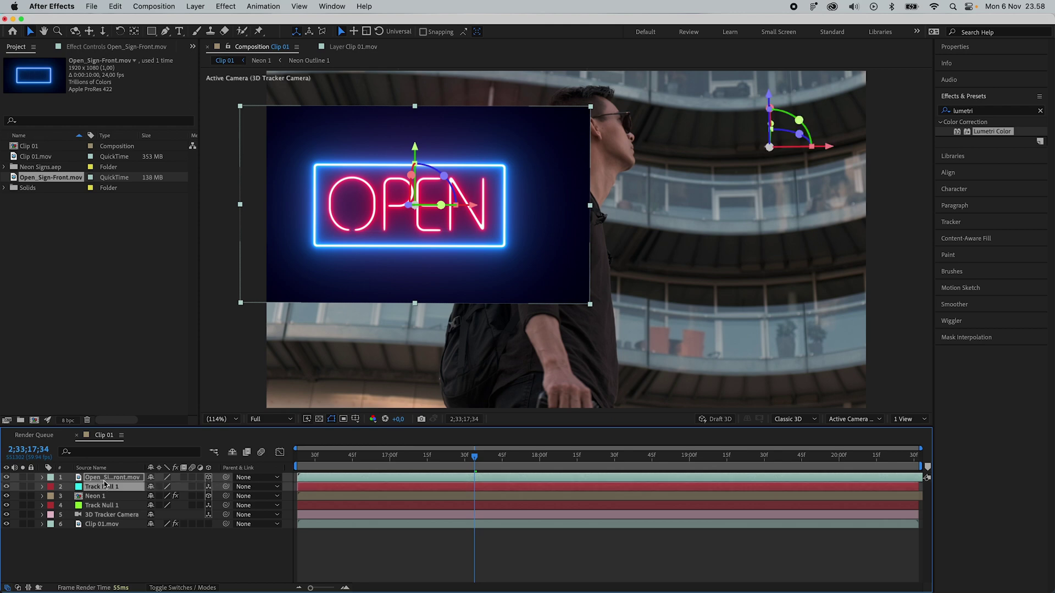
{"action": "key", "text": "p"}
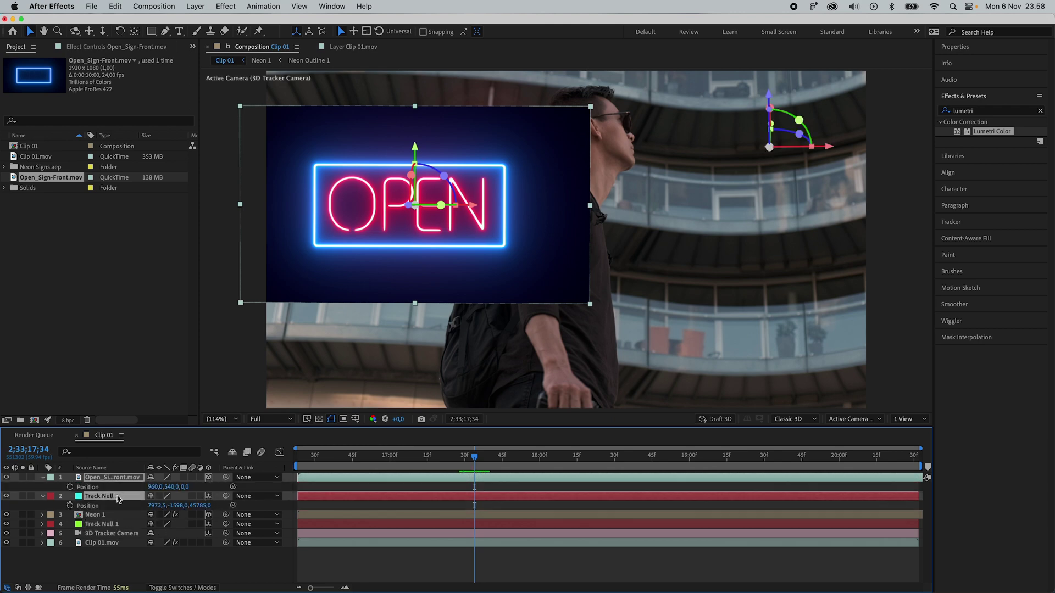
{"action": "left_click", "coordinate": [93, 506]}
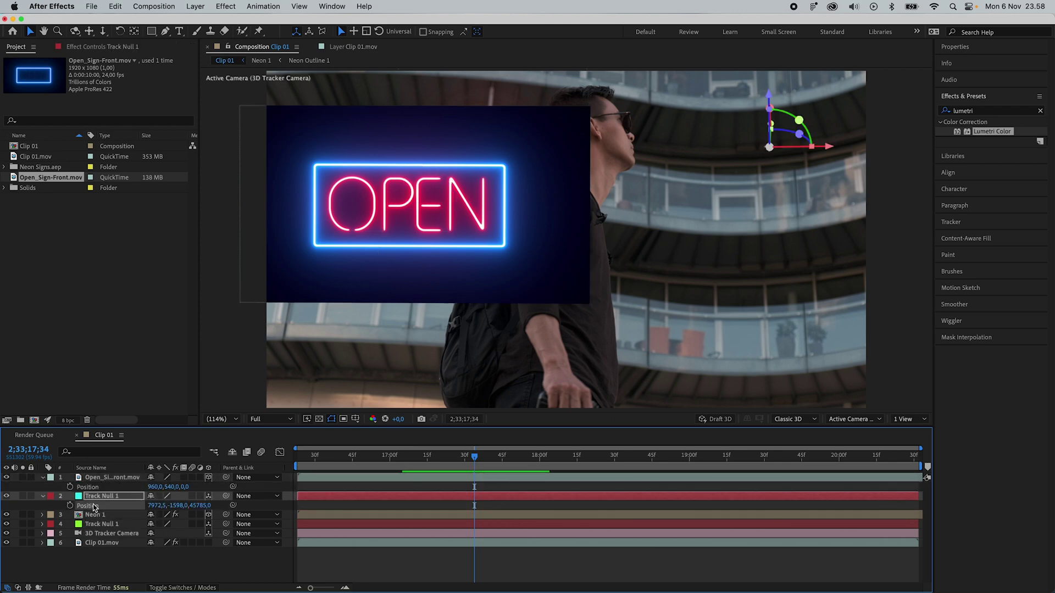
{"action": "left_click", "coordinate": [91, 488]}
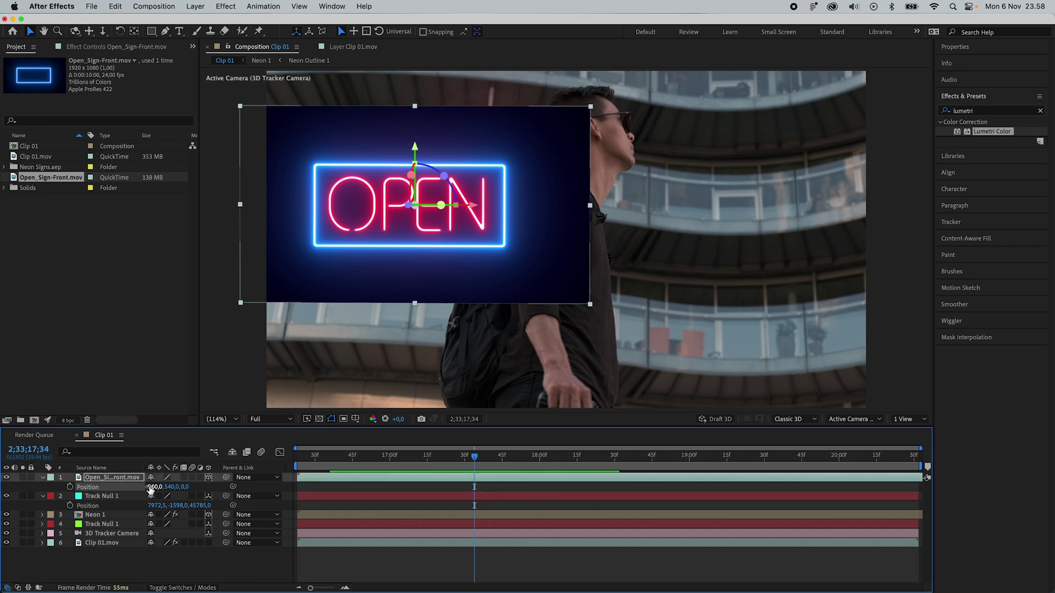
{"action": "key", "text": "ctrl+v"}
{"action": "key", "text": "p"}
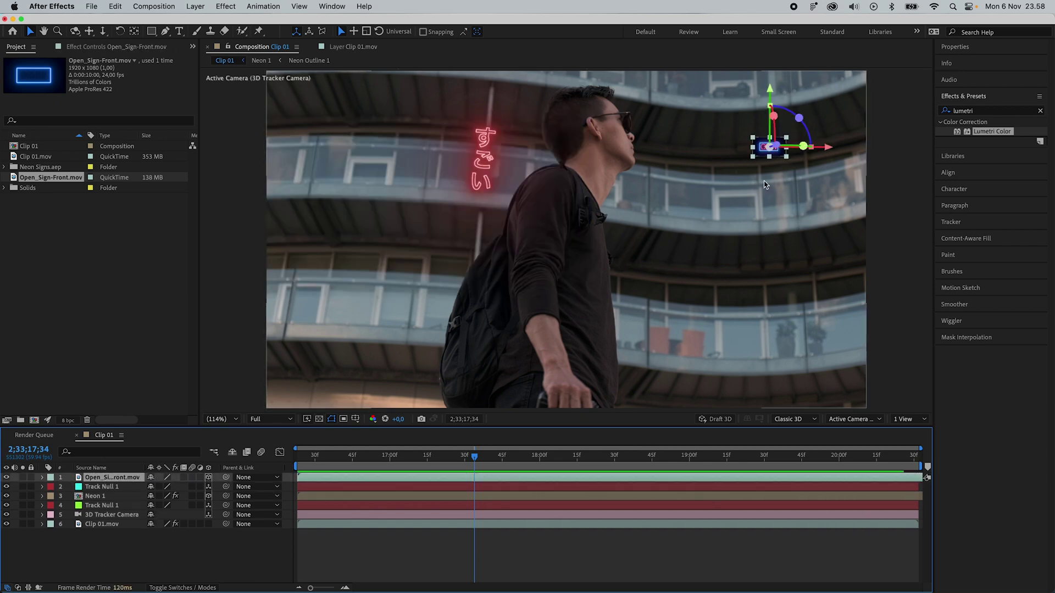
Scale the OPEN sign layer up uniformly to 137% and set its blending mode to Lighten.
{"action": "key", "text": "s"}
{"action": "left_click_drag", "start_coordinate": [163, 487], "coordinate": [187, 487]}
{"action": "left_click", "coordinate": [184, 587]}
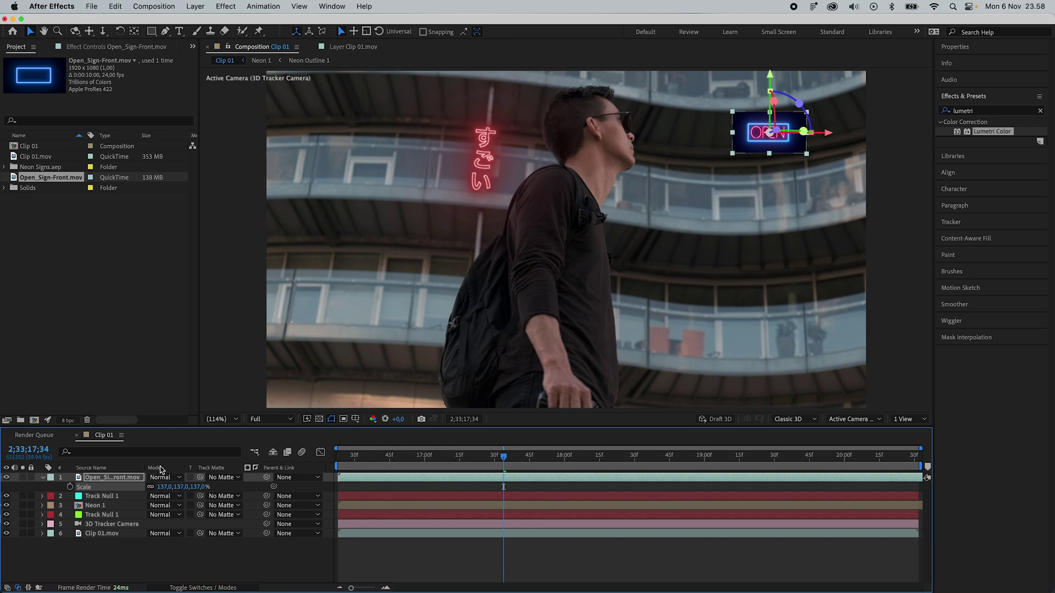
{"action": "left_click", "coordinate": [170, 477]}
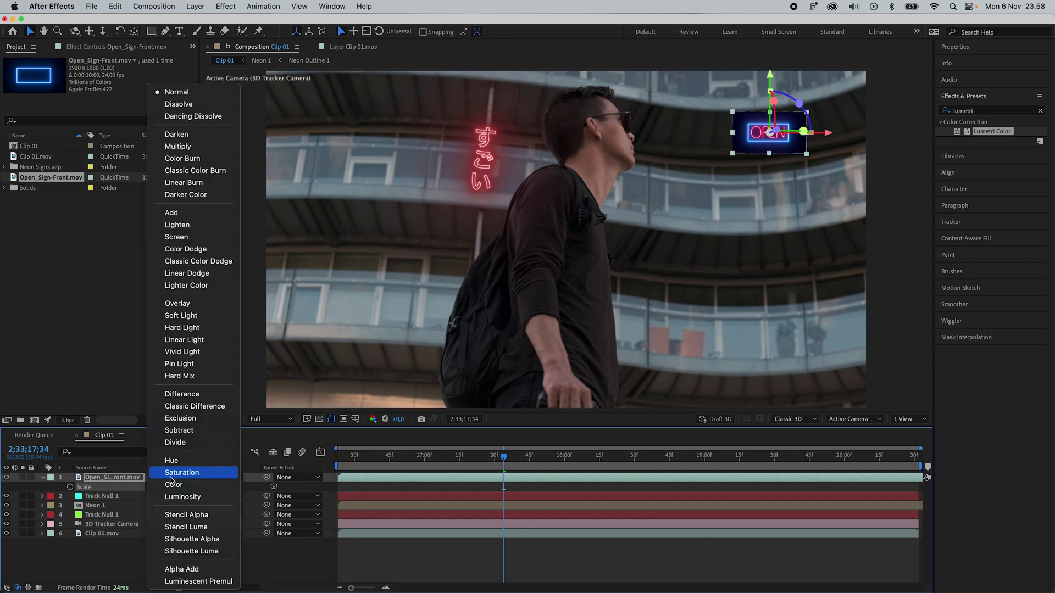
{"action": "left_click", "coordinate": [187, 226]}
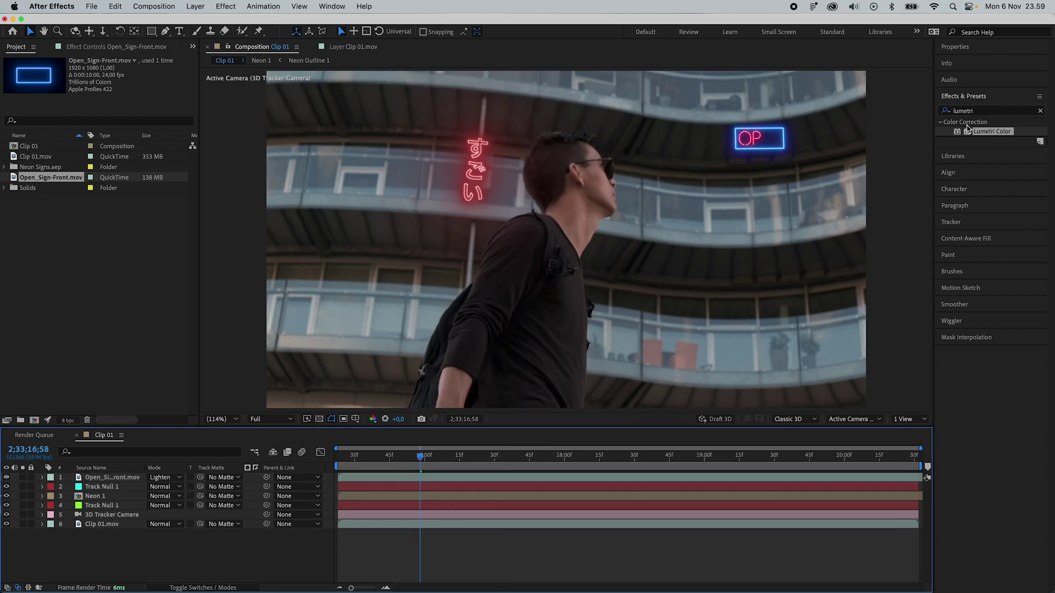
Scrub through Clip 01 to examine both neon signs against the darkened, desaturated footage.
{"action": "left_click", "coordinate": [982, 113]}
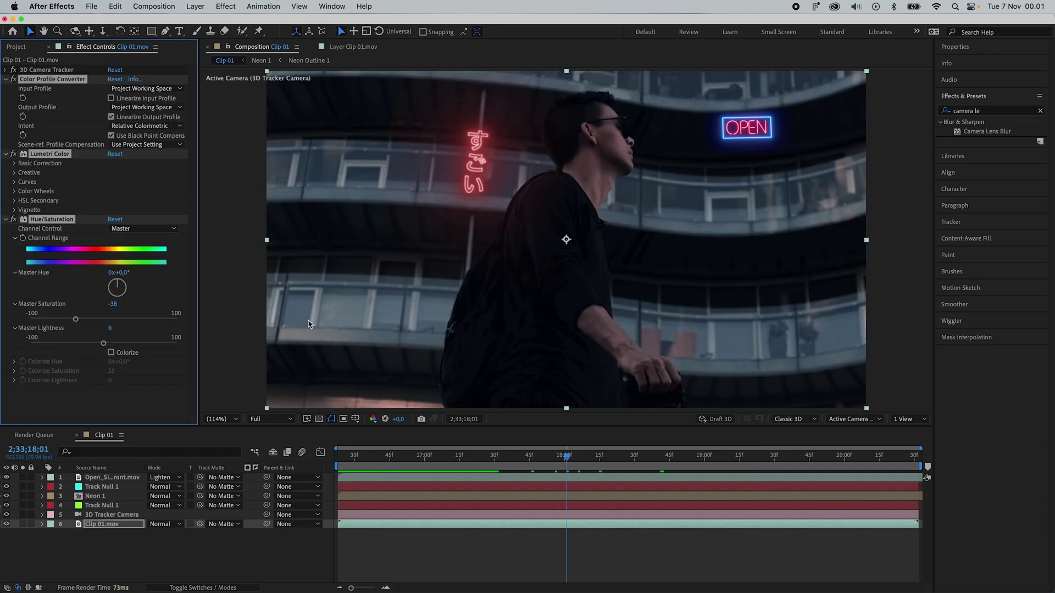
{"action": "left_click_drag", "start_coordinate": [567, 456], "coordinate": [522, 456]}
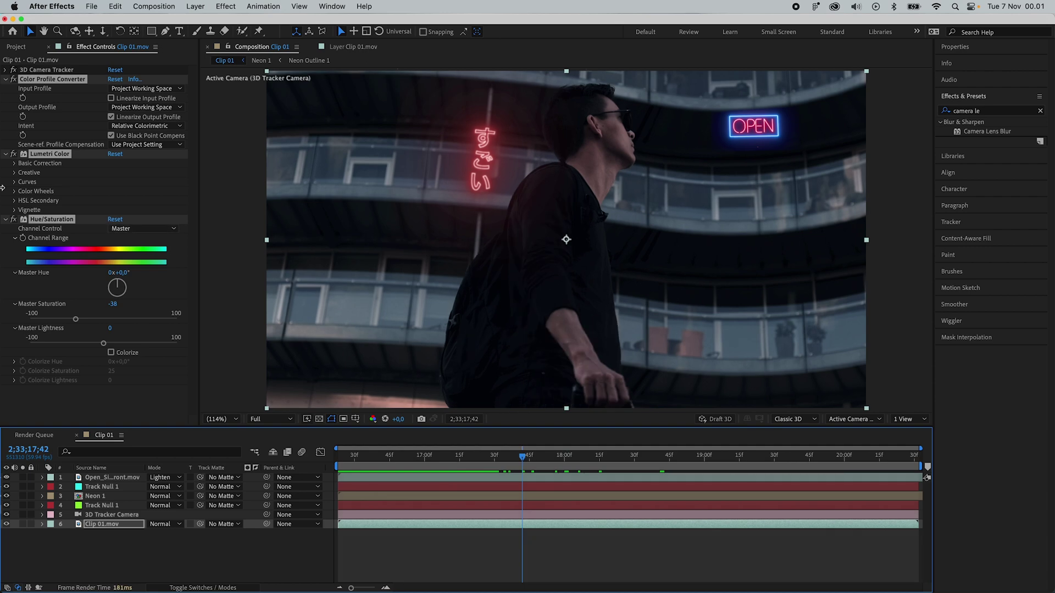
{"action": "left_click_drag", "start_coordinate": [536, 463], "coordinate": [834, 462]}
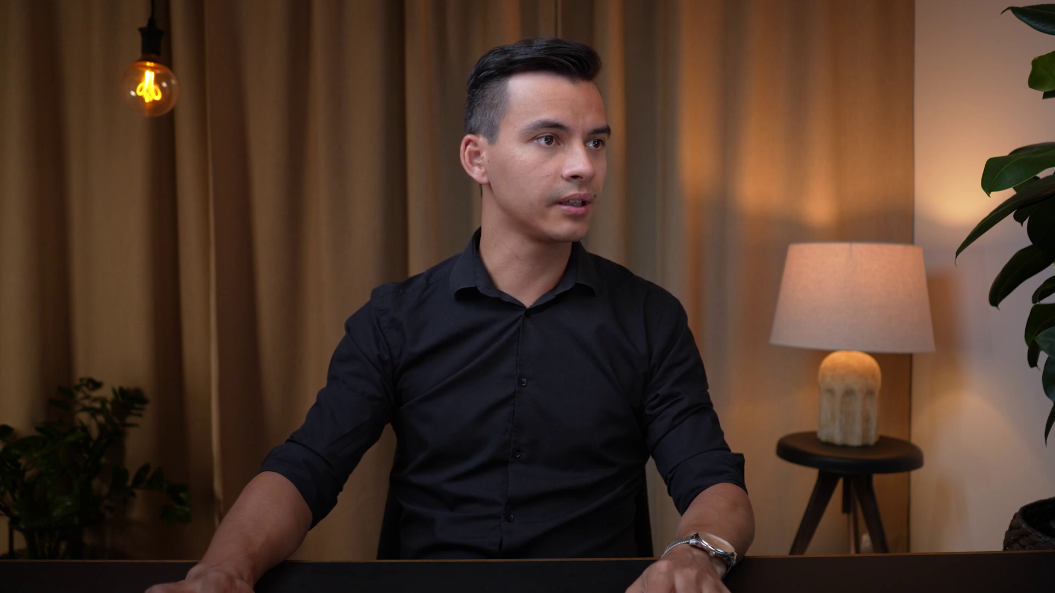